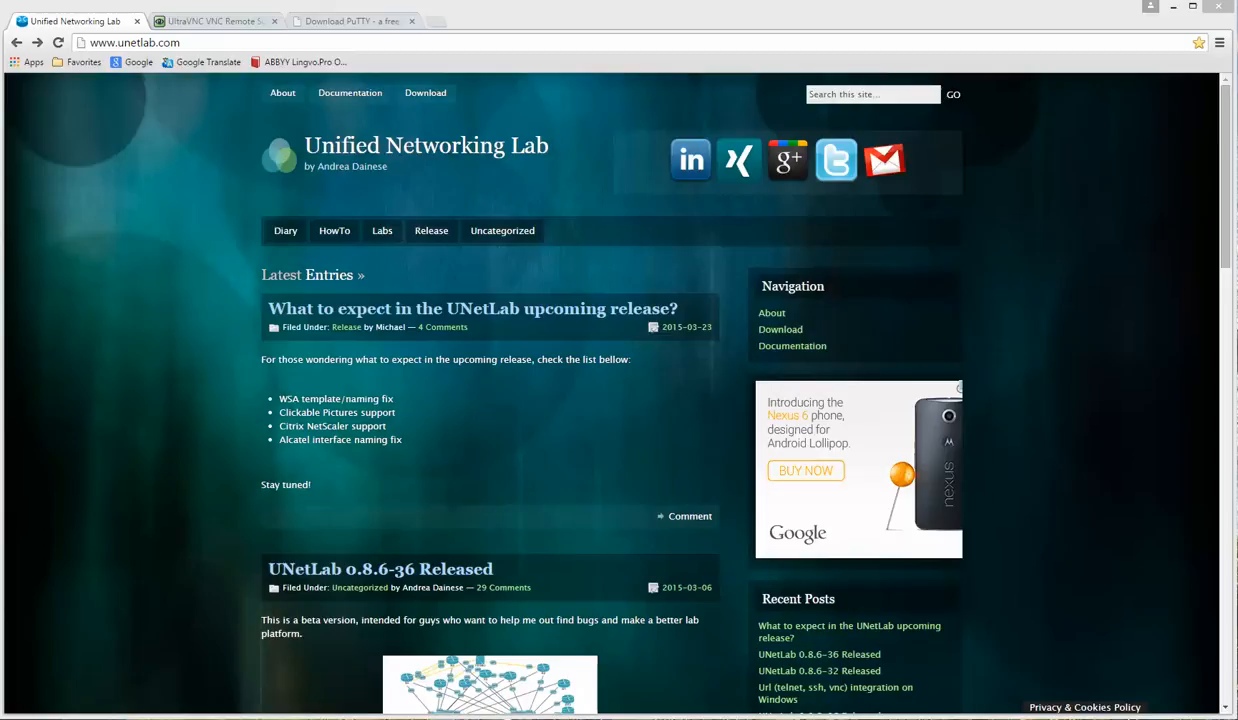
# Step: Switch from the unetlab.com page in Chrome to the VMware Workstation window
pyautogui.hotkey('alt', 'Tab')
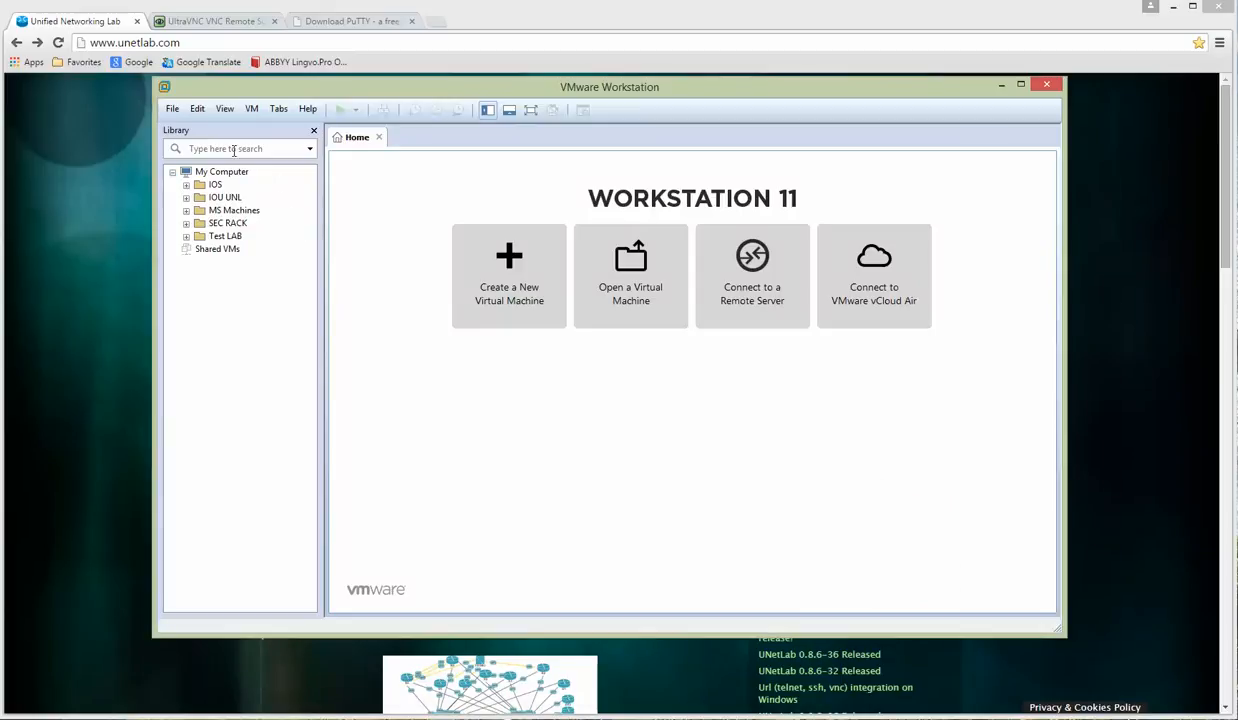
# Step: Open the Virtual Network Editor from the Edit menu
pyautogui.click(200, 111)
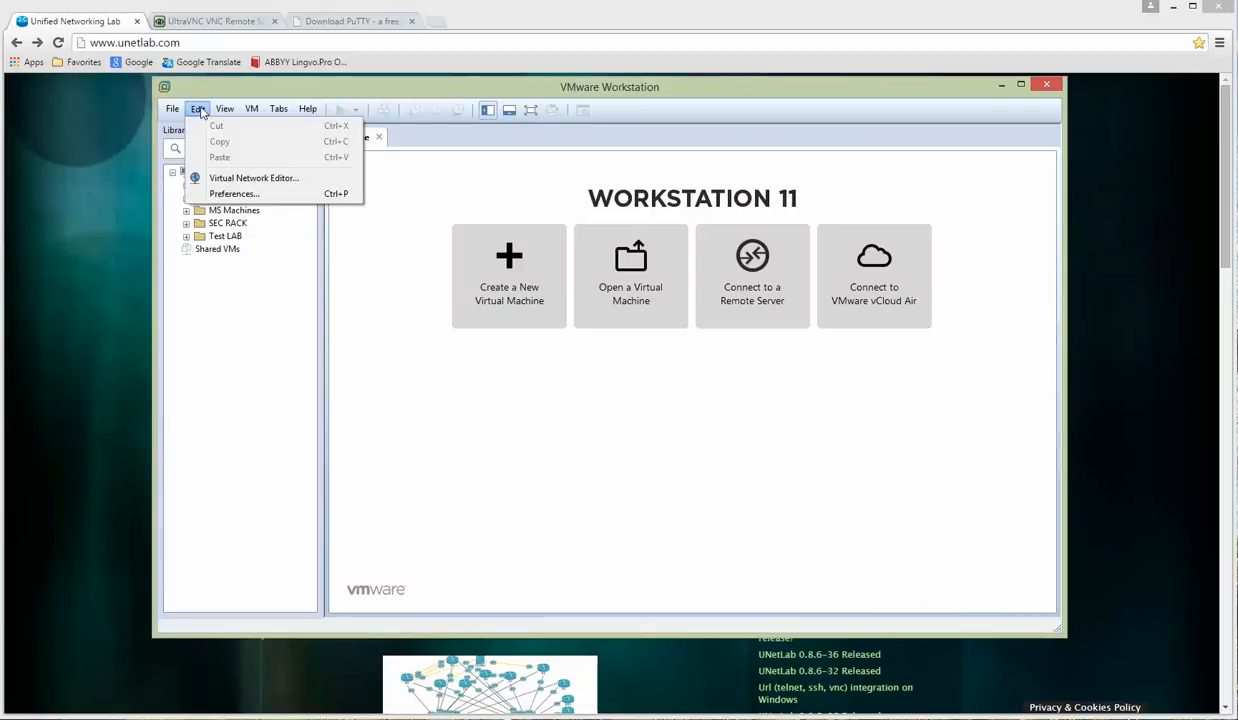
pyautogui.click(243, 177)
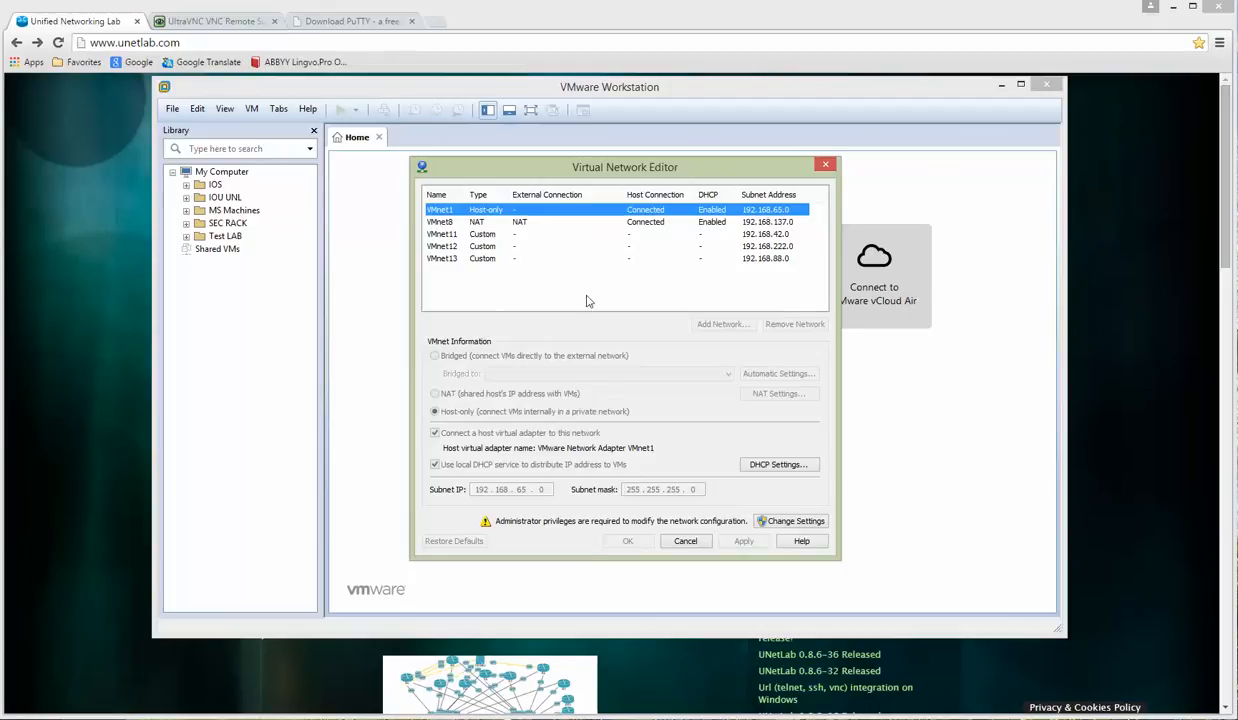
# Step: Unlock network settings, keep VMnet0 bridged to Automatic, and inspect VMnet8's 192.168.137.0 NAT subnet
pyautogui.click(782, 515)
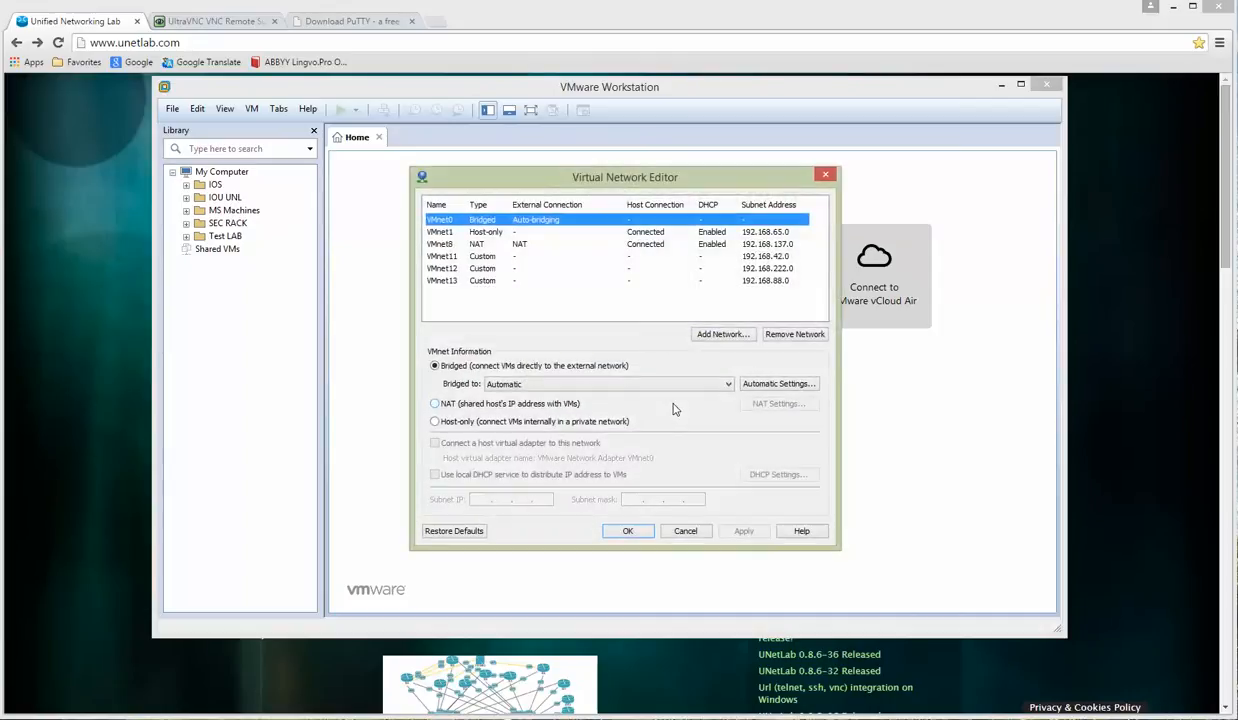
pyautogui.click(527, 384)
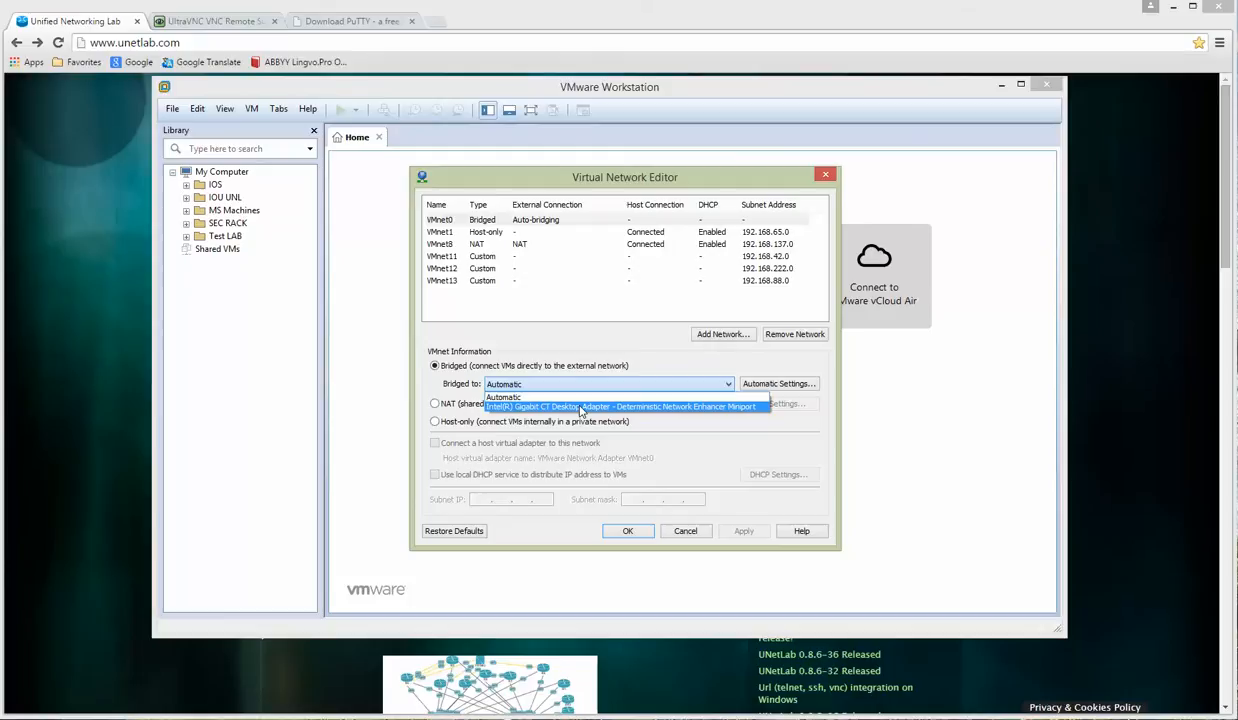
pyautogui.click(612, 356)
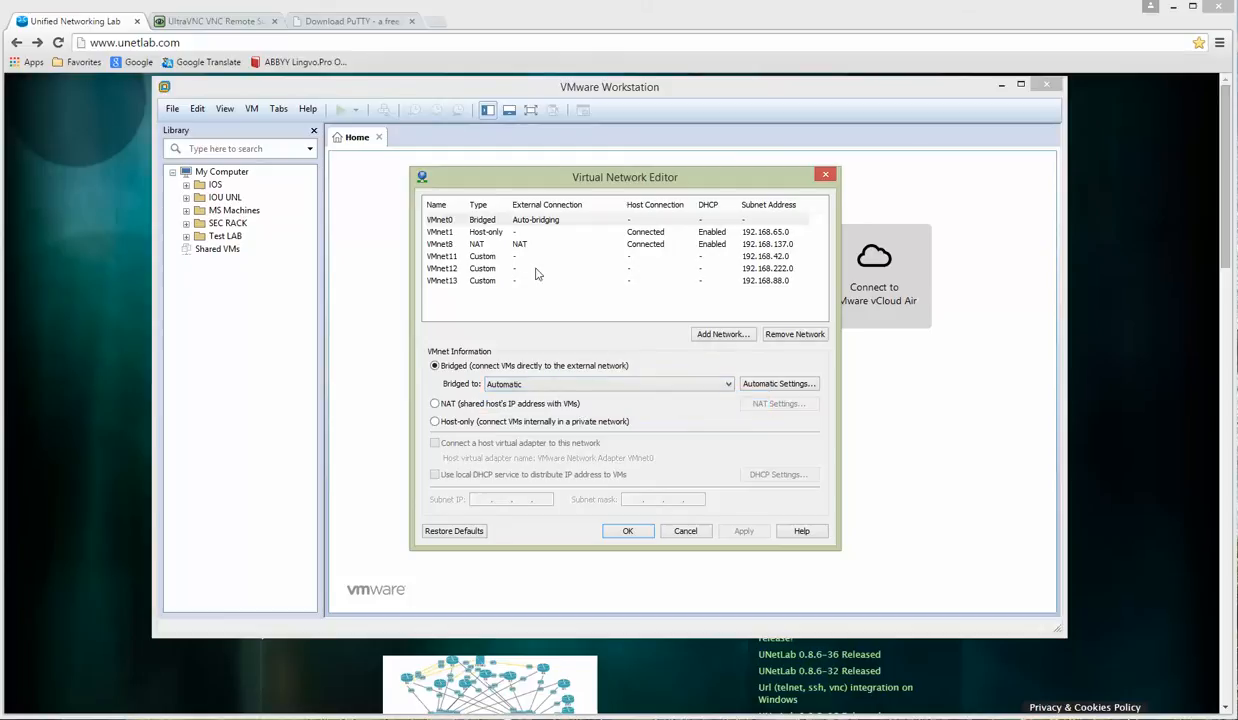
pyautogui.click(478, 246)
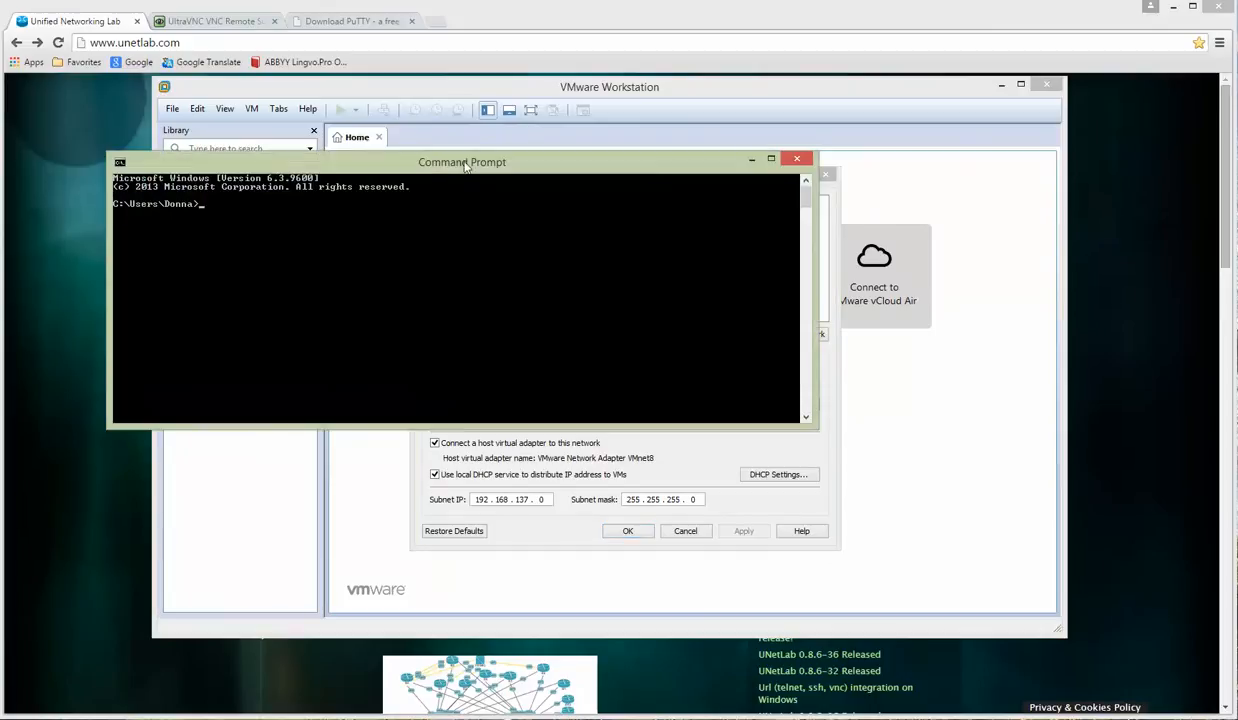
# Step: Reposition the Command Prompt and run ipconfig to check the VMnet1 and VMnet8 adapter addresses
pyautogui.moveTo(457, 160); pyautogui.dragTo(575, 335)
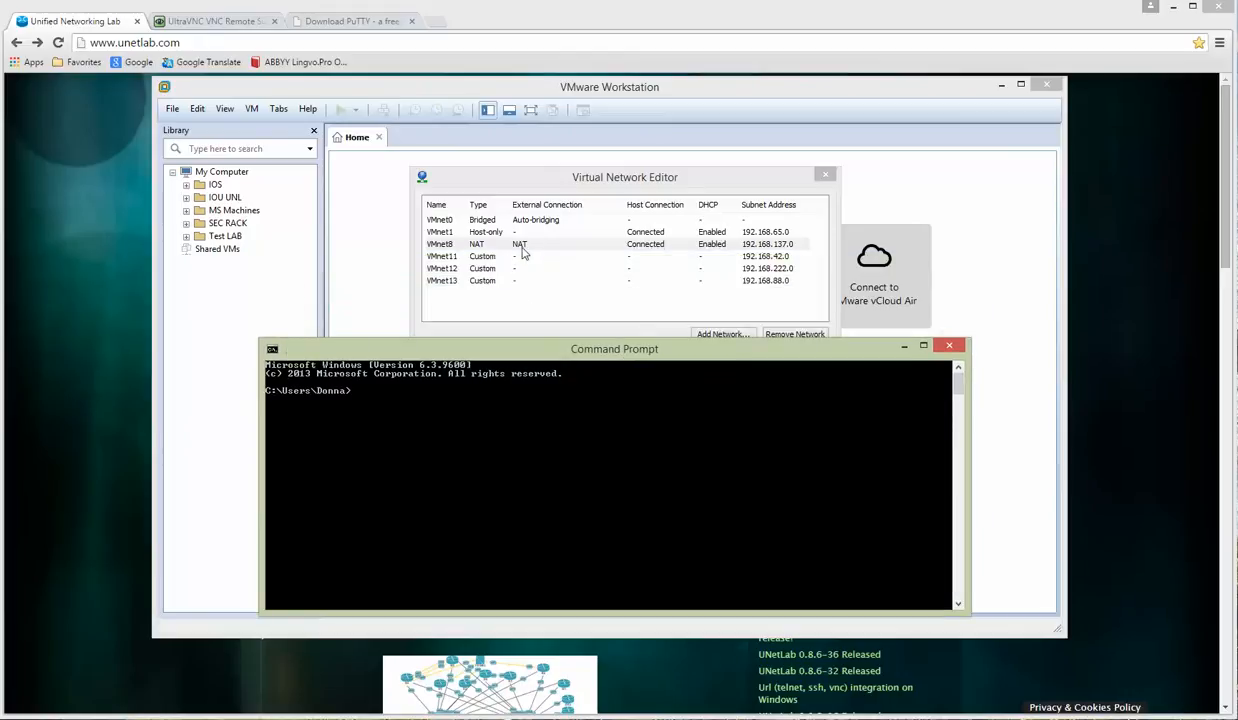
pyautogui.moveTo(533, 352); pyautogui.dragTo(564, 281)
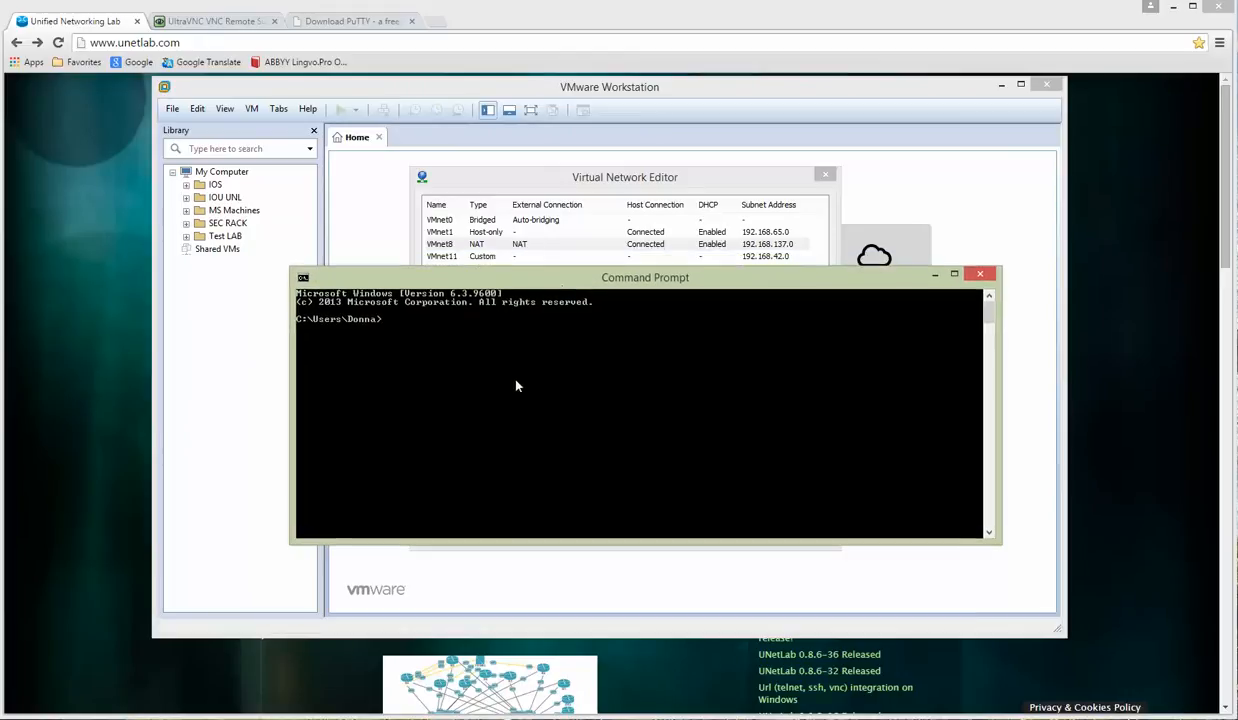
pyautogui.write('ipconfig')
pyautogui.press('Return')
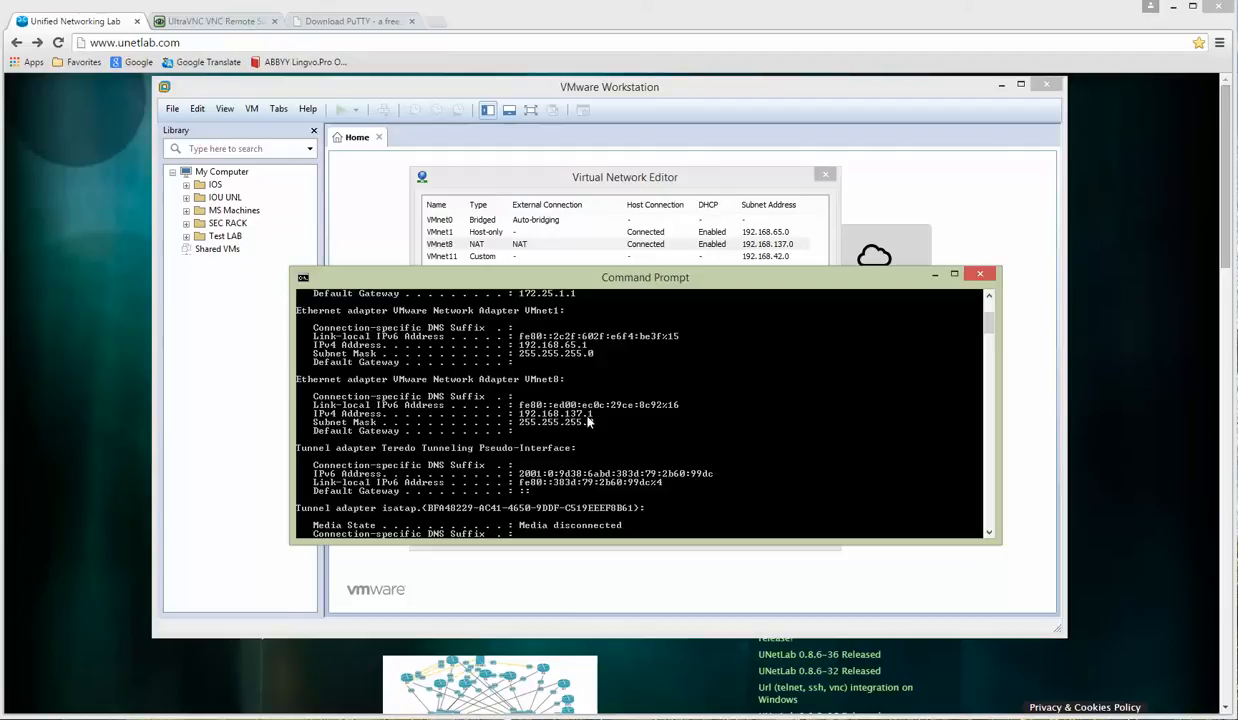
# Step: Close the Command Prompt and Virtual Network Editor, returning to the Unified Networking Lab website
pyautogui.click(981, 278)
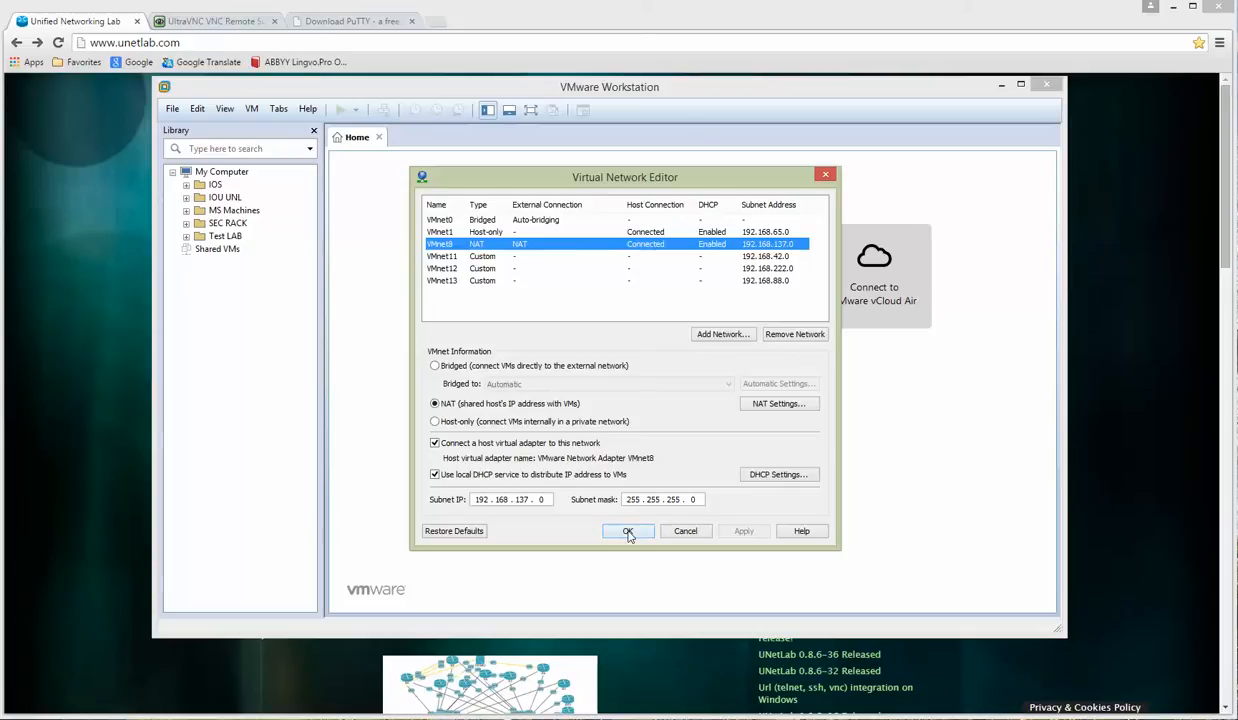
pyautogui.click(628, 533)
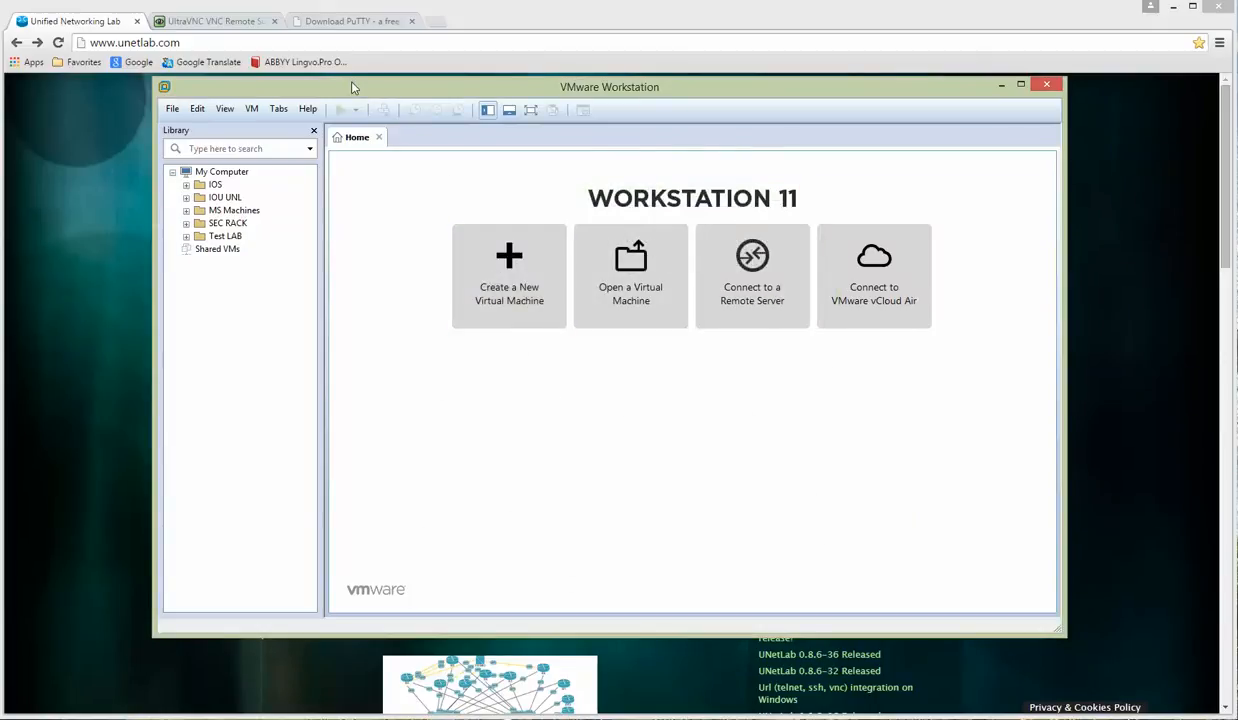
pyautogui.click(70, 212)
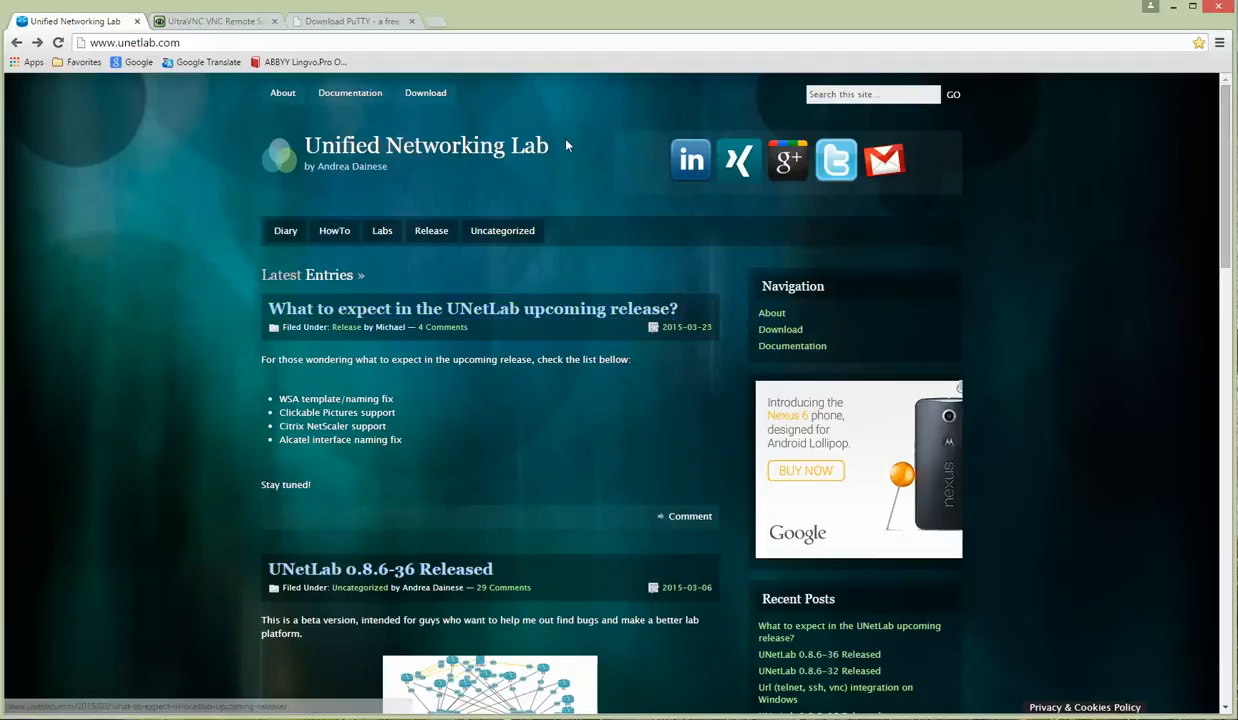
# Step: Reach the Google Drive download for Unified Networking Lab.ova, cancelling the duplicate save
pyautogui.click(427, 94)
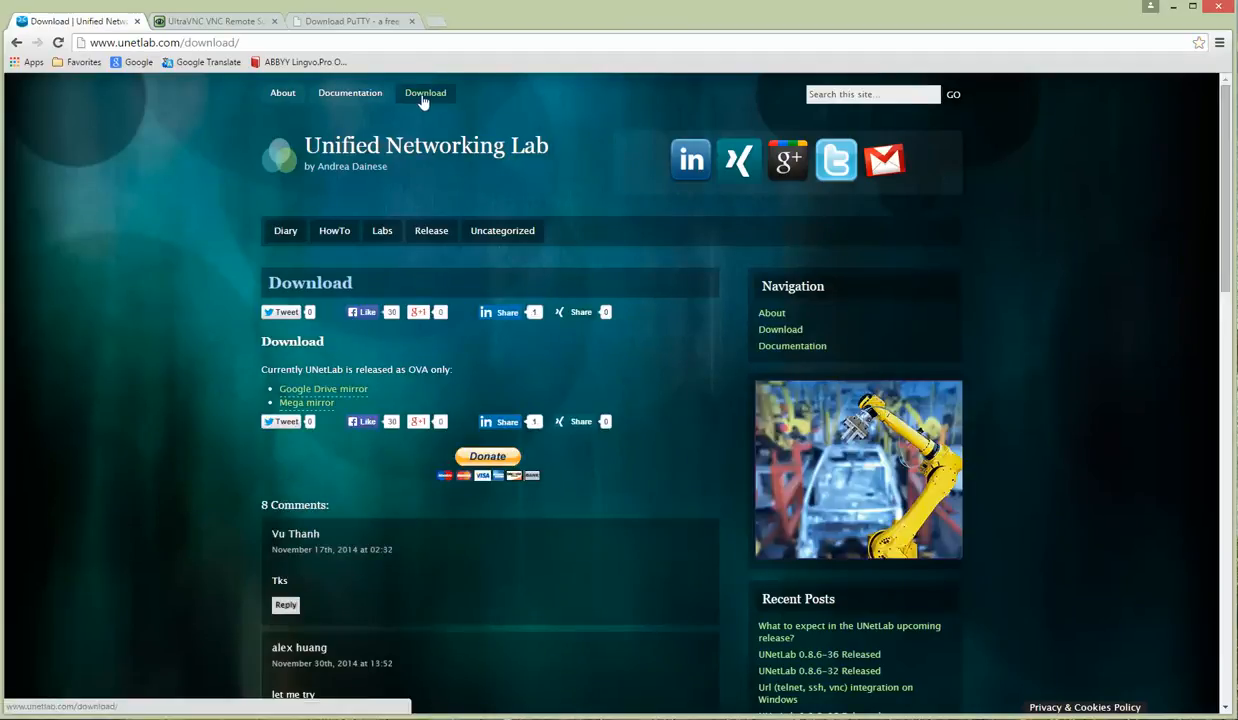
pyautogui.click(340, 396)
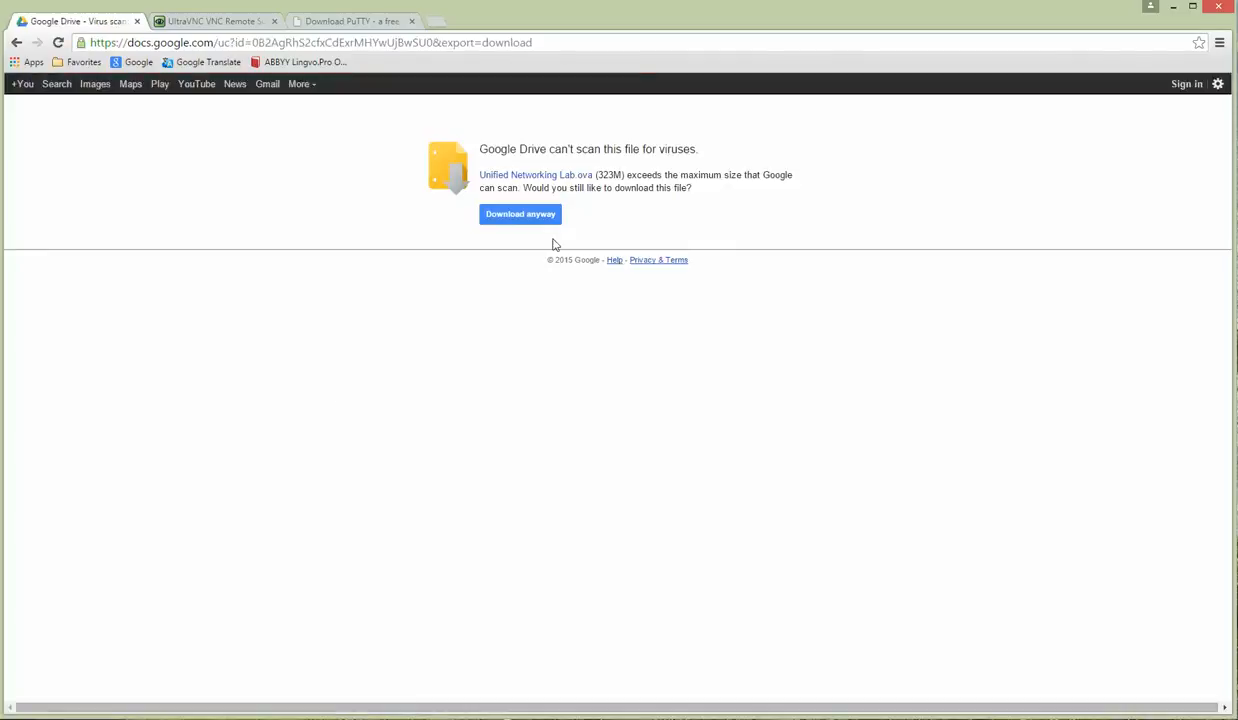
pyautogui.click(522, 220)
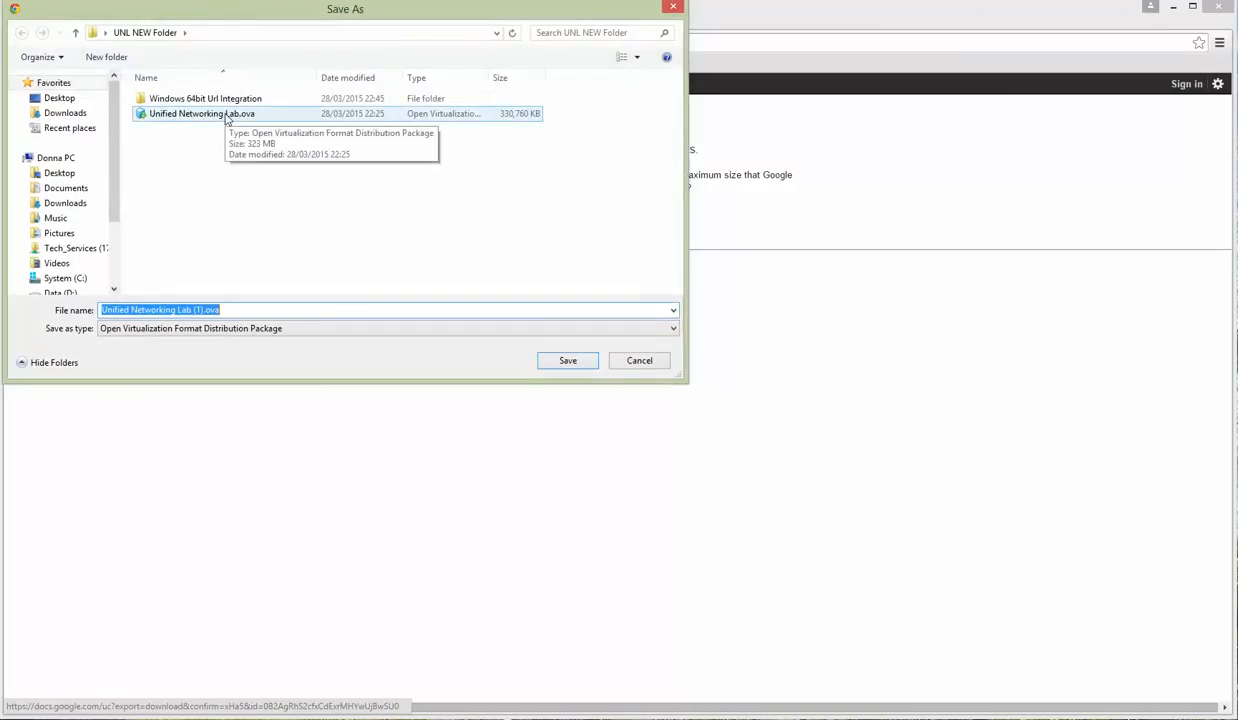
pyautogui.click(650, 361)
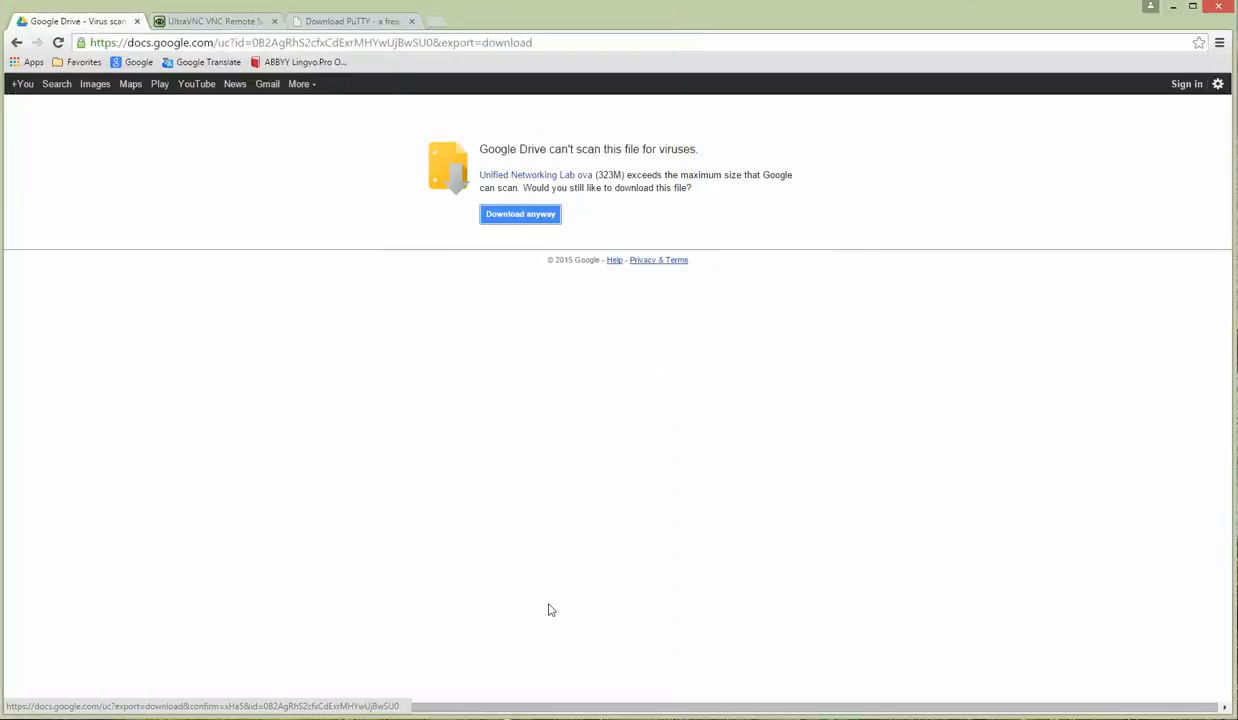
# Step: Import Unified Networking Lab.ova into VMware Workstation as Unified Networking Lab and accept its license
pyautogui.click(477, 719)
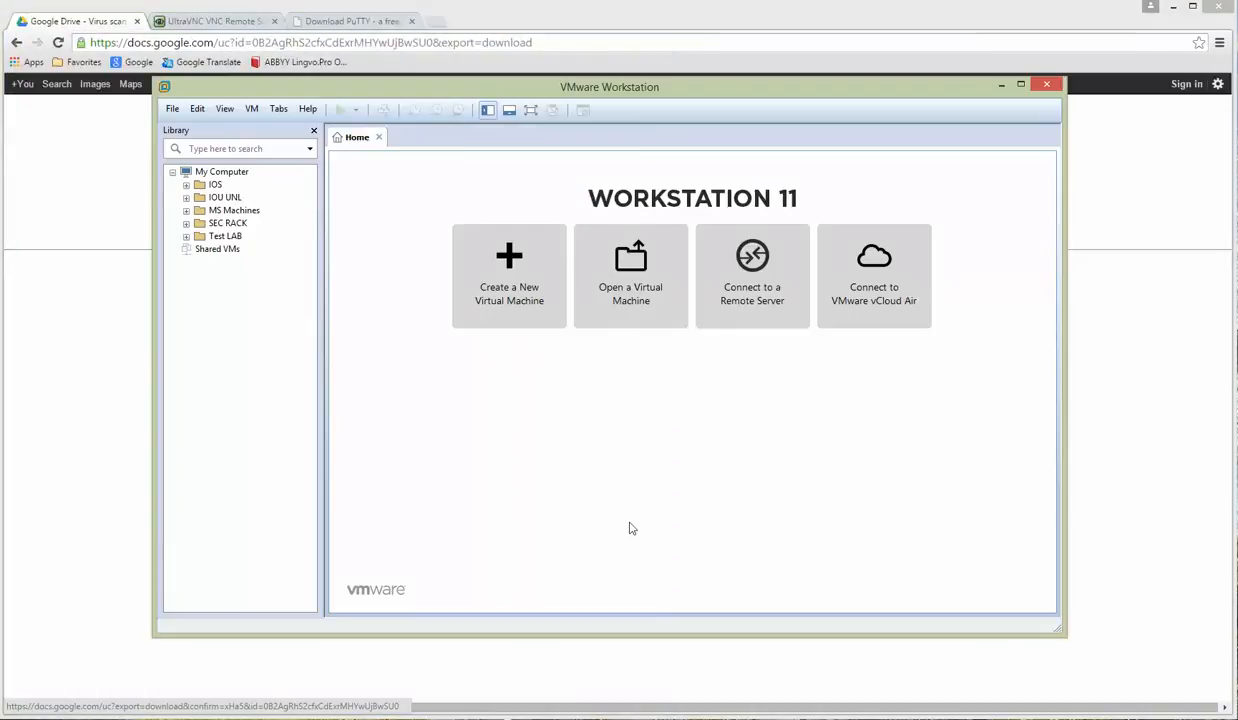
pyautogui.click(640, 268)
pyautogui.click(366, 216)
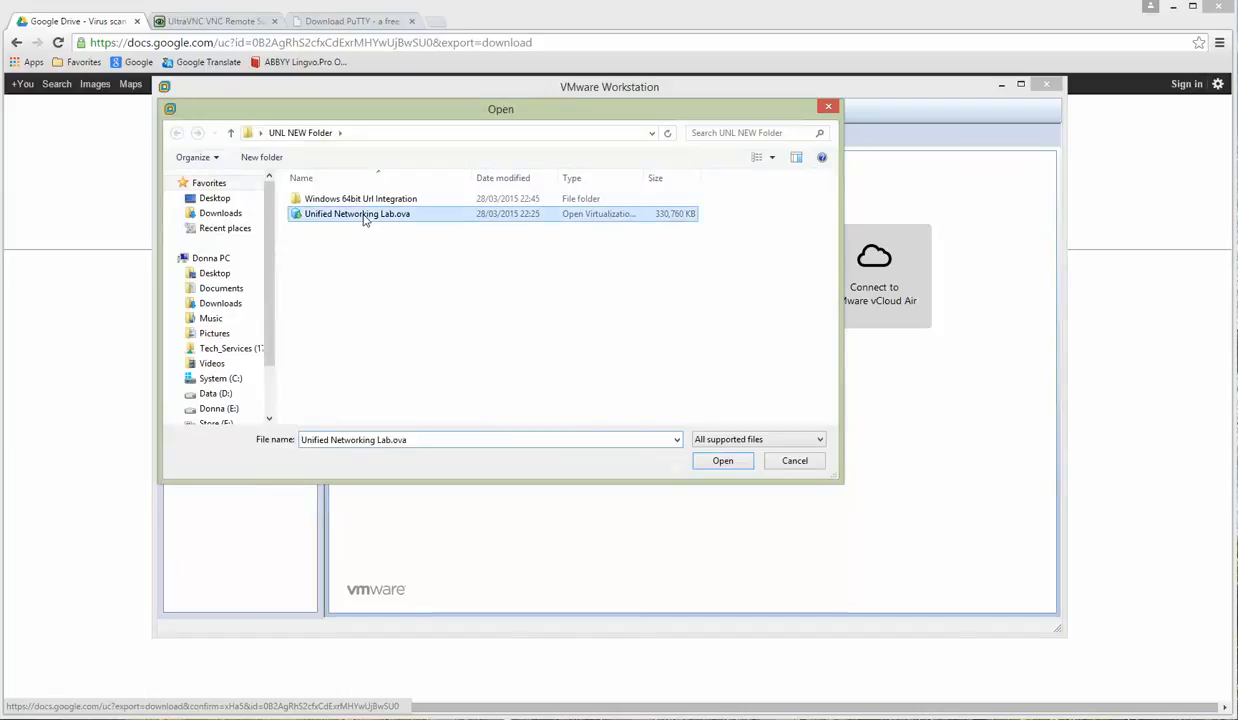
pyautogui.click(723, 461)
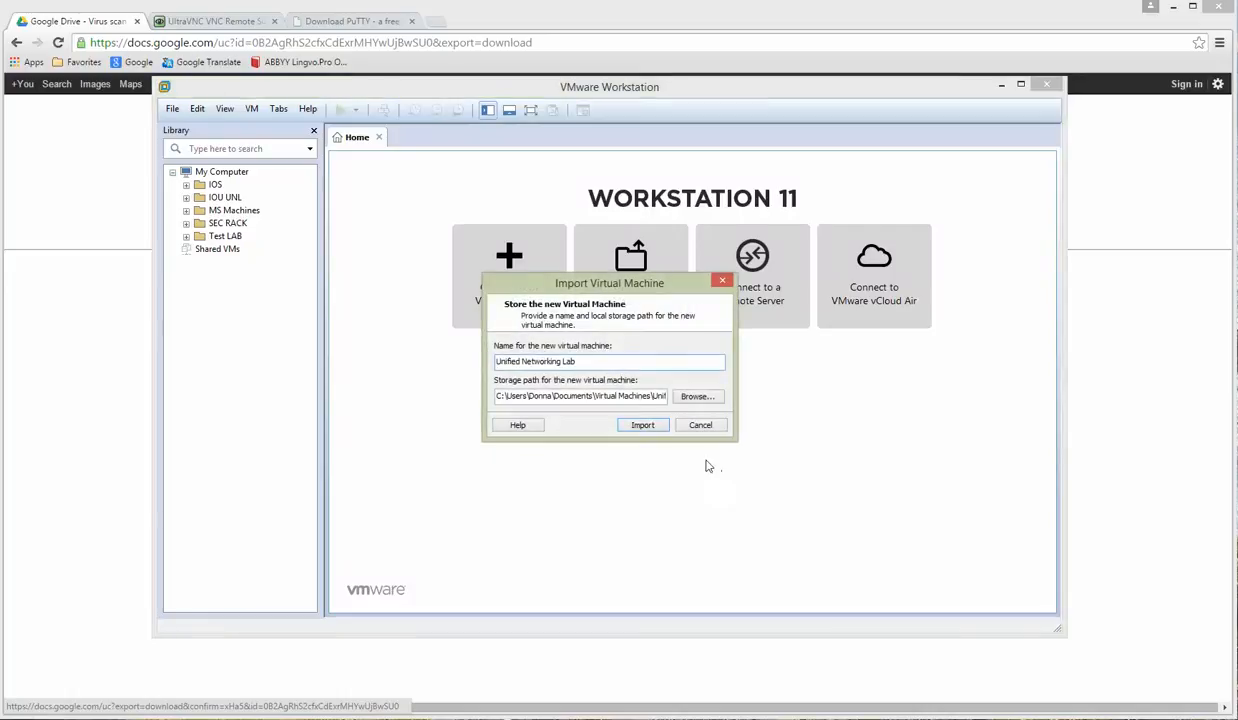
pyautogui.click(640, 425)
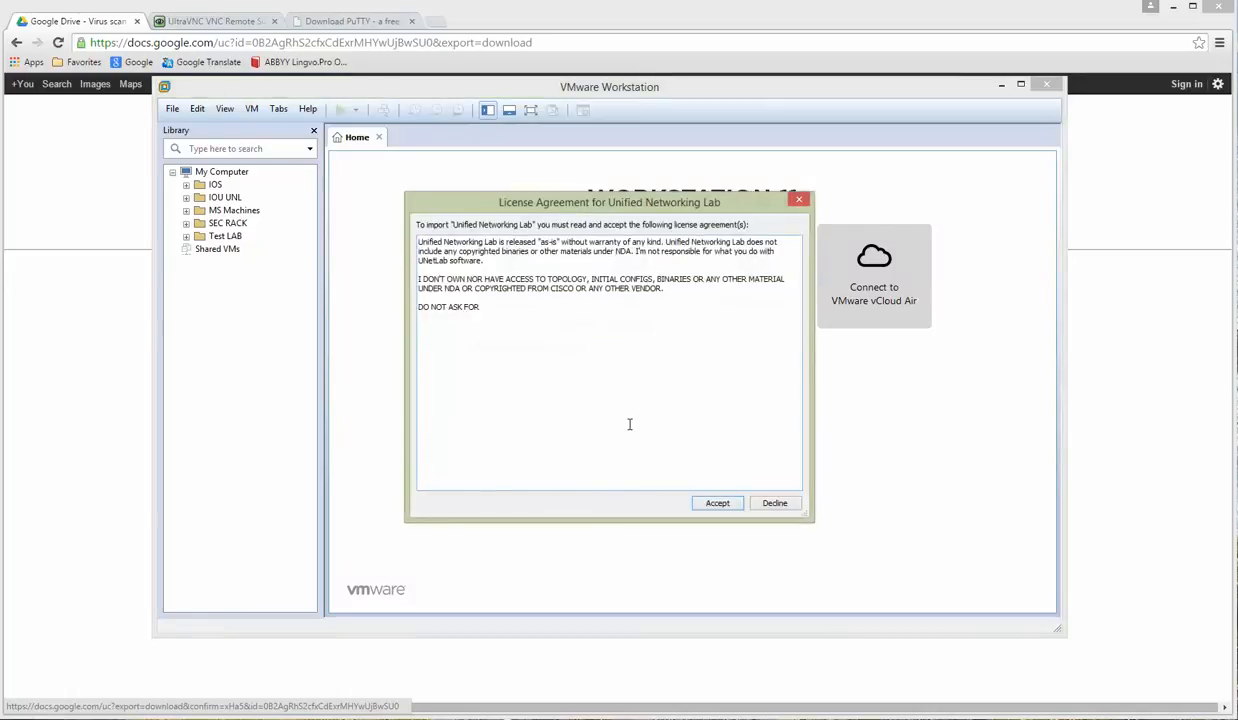
pyautogui.click(717, 503)
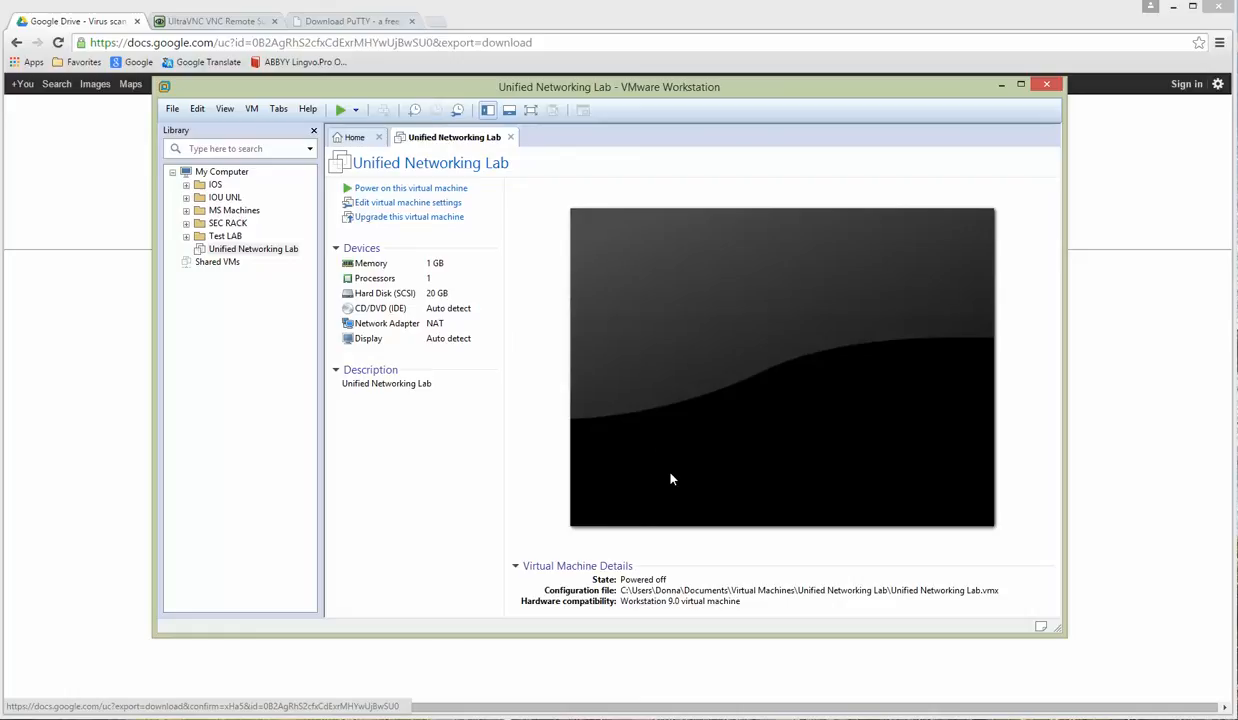
# Step: Set the Unified Networking Lab VM's memory to 16 GB (16384 MB)
pyautogui.click(415, 205)
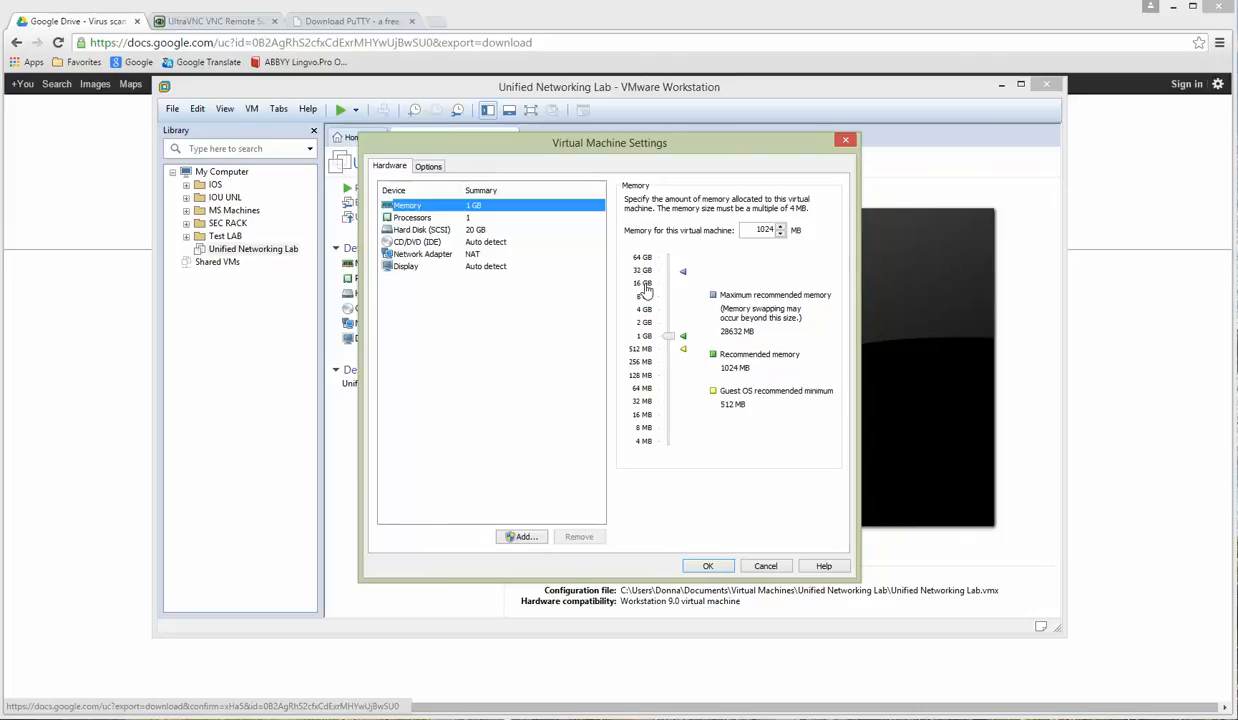
pyautogui.click(645, 286)
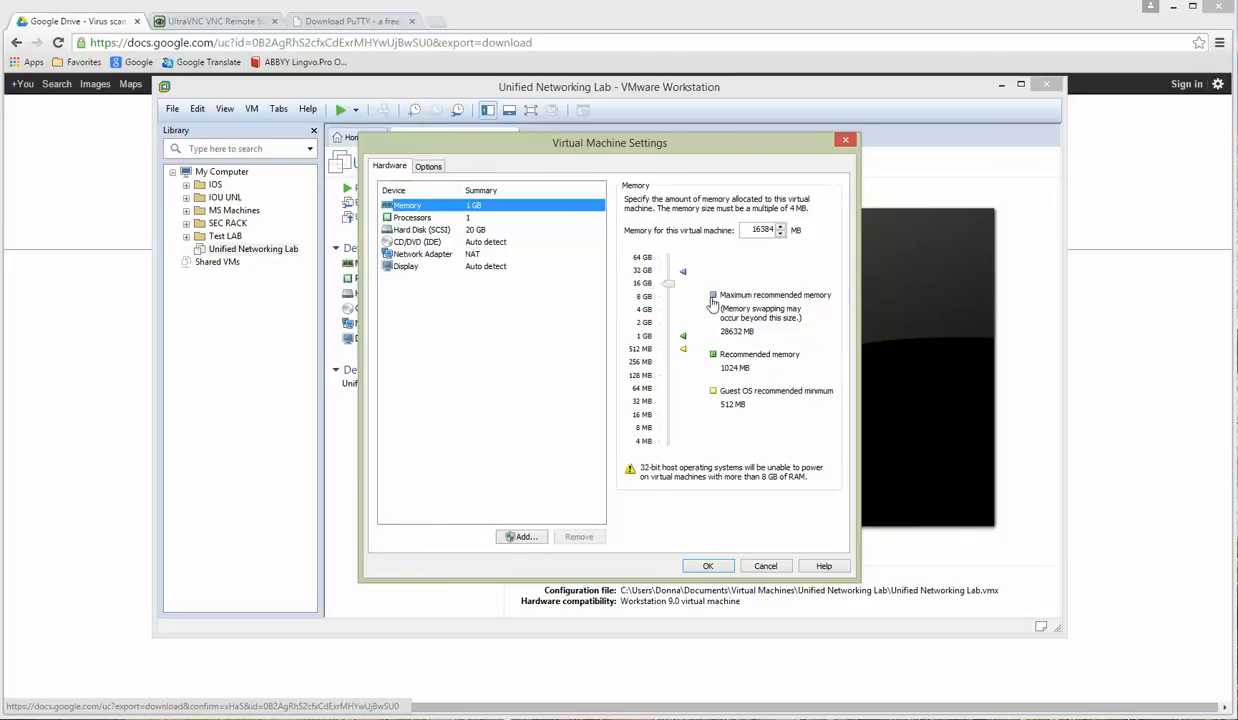
pyautogui.click(713, 296)
pyautogui.click(644, 284)
# Step: Give the VM 4 processors with 2 cores each and enable VT-x/EPT virtualization
pyautogui.click(408, 217)
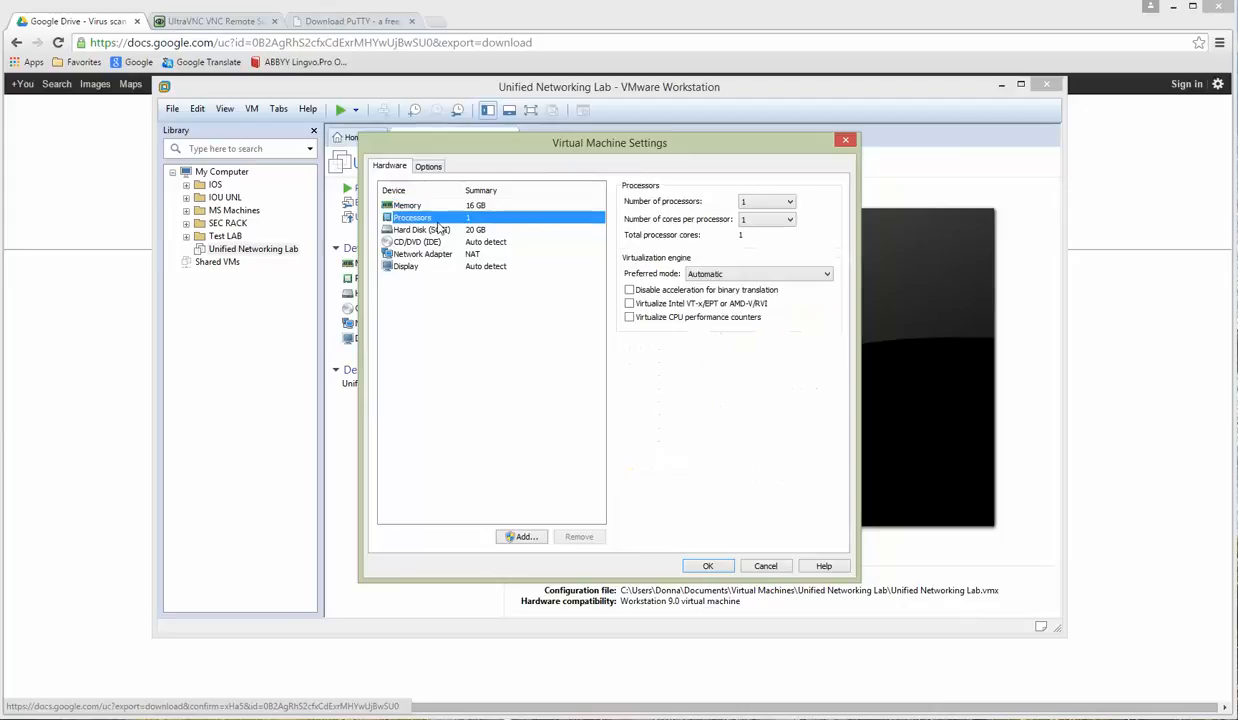
pyautogui.click(789, 204)
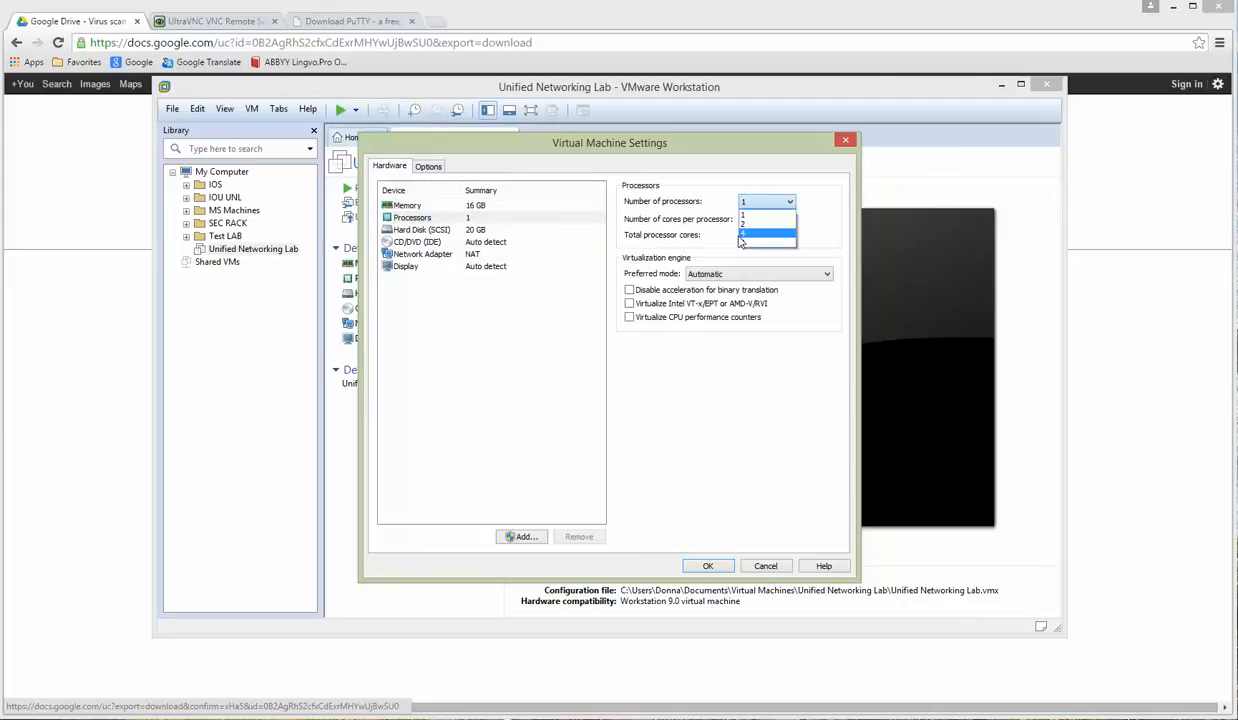
pyautogui.click(750, 235)
pyautogui.click(789, 219)
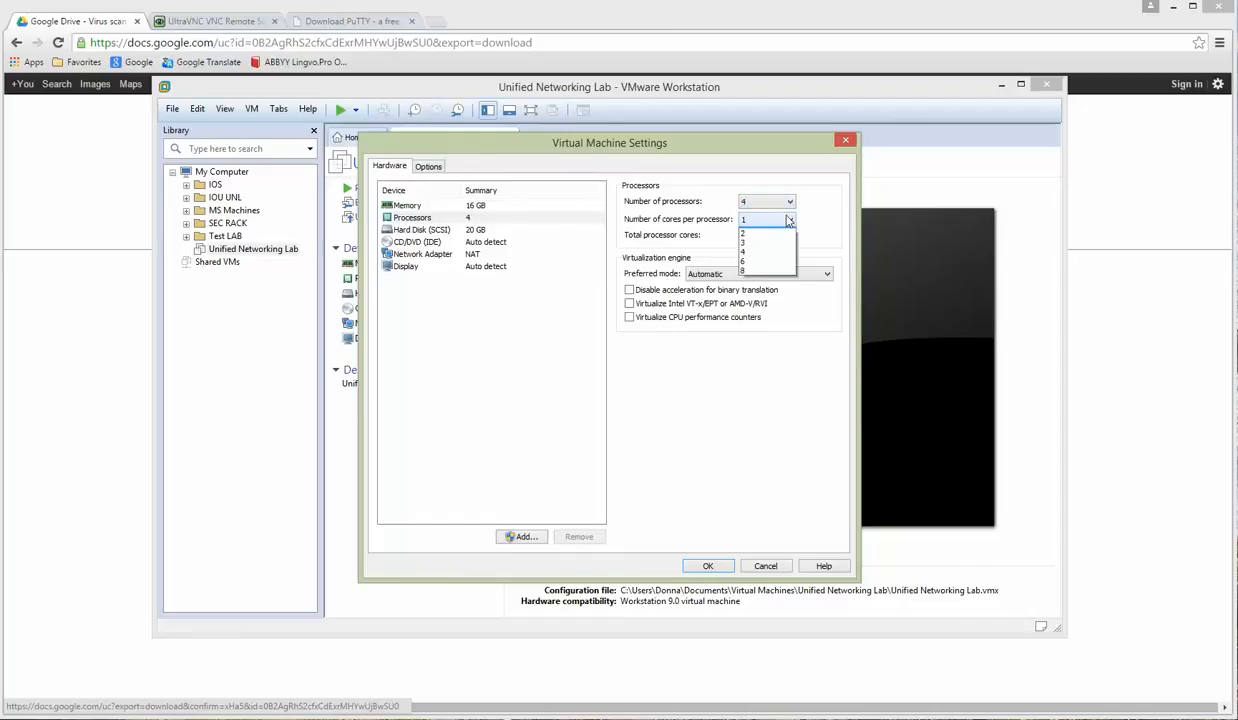
pyautogui.click(747, 242)
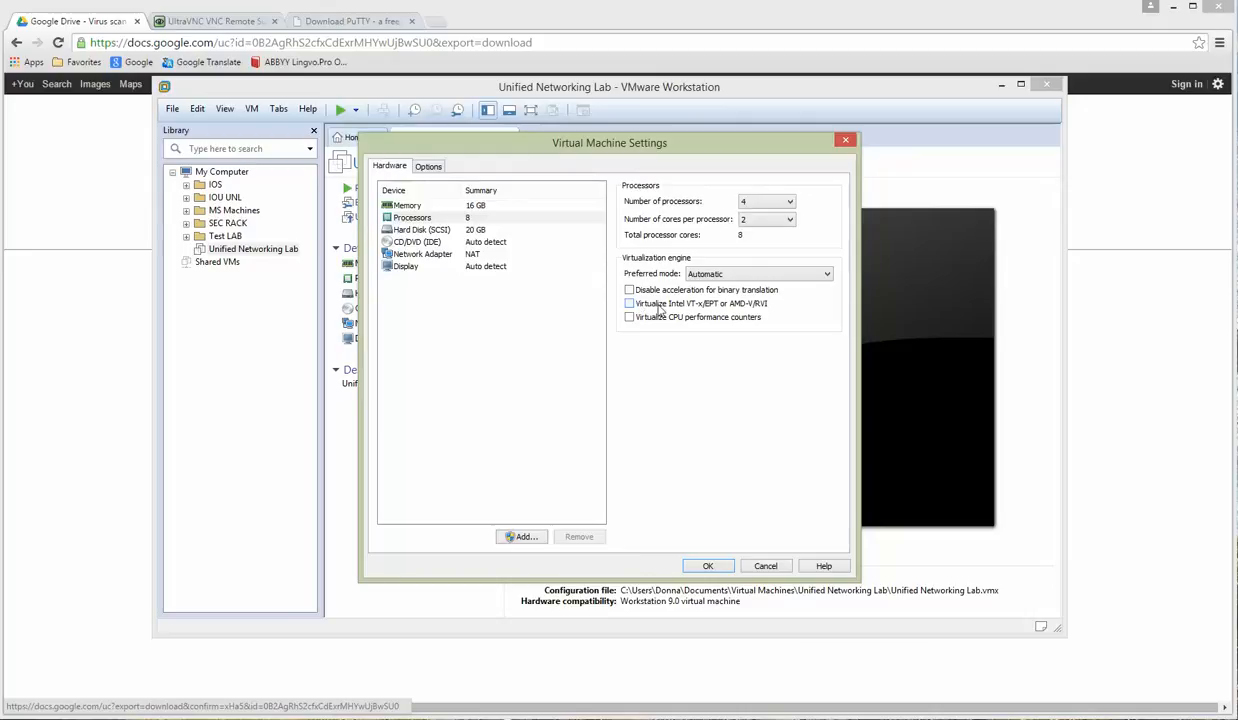
pyautogui.click(629, 304)
pyautogui.click(422, 254)
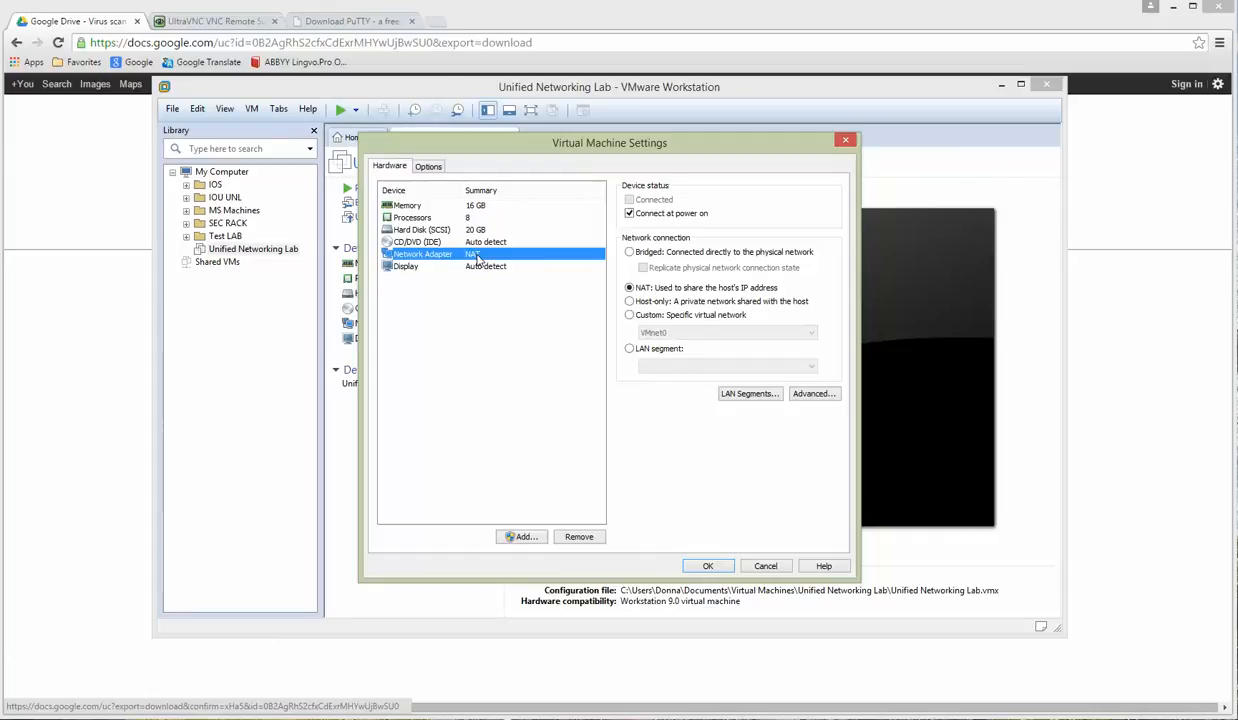
# Step: Try Custom VMnet0 for the network adapter, then revert it to NAT and confirm the settings
pyautogui.click(708, 567)
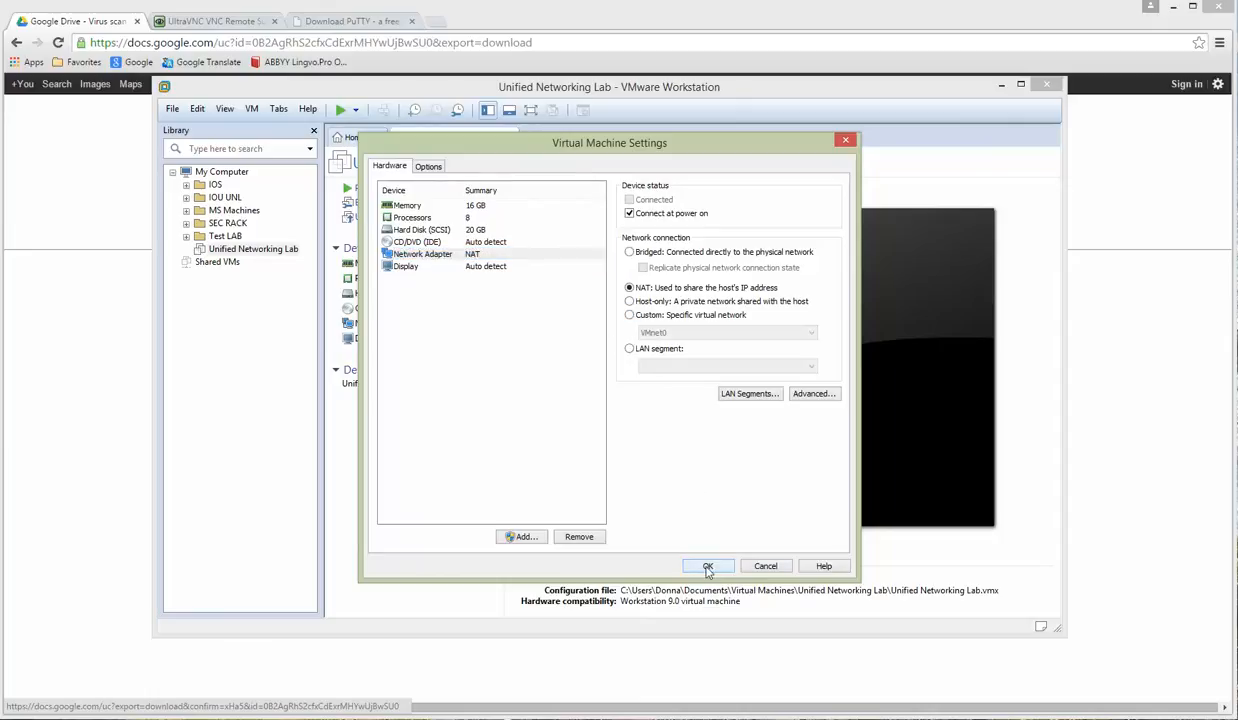
pyautogui.click(629, 315)
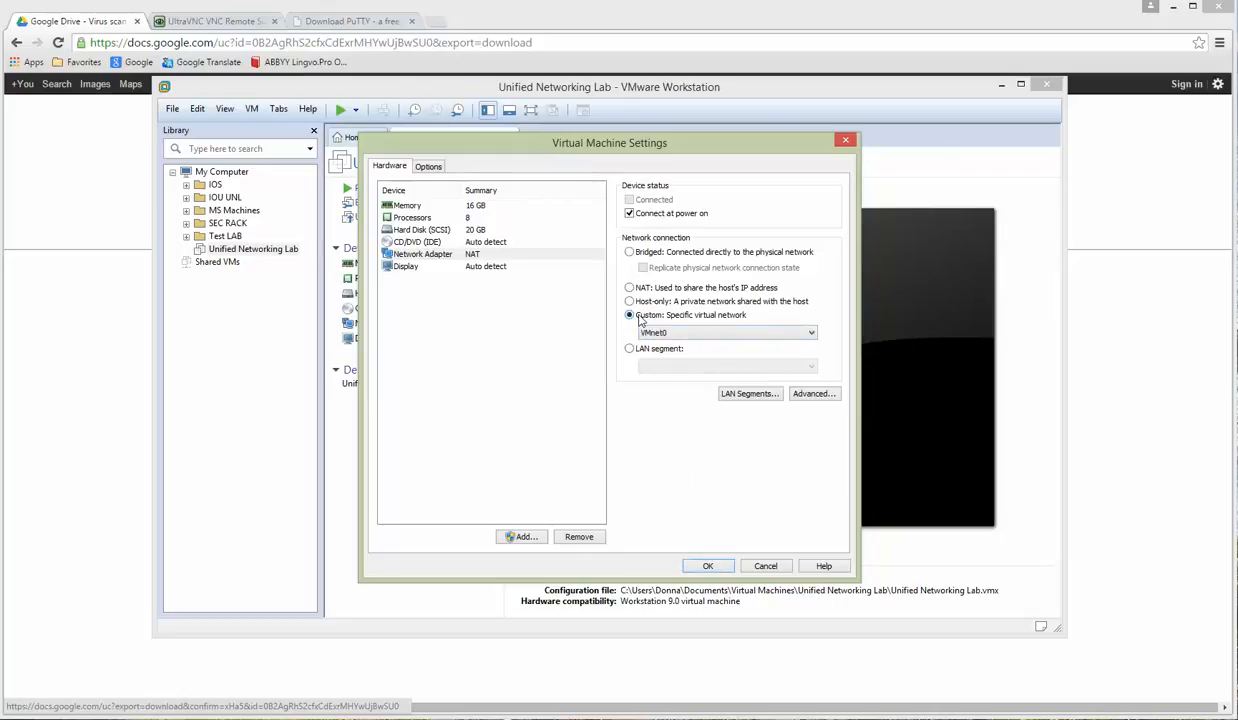
pyautogui.click(682, 331)
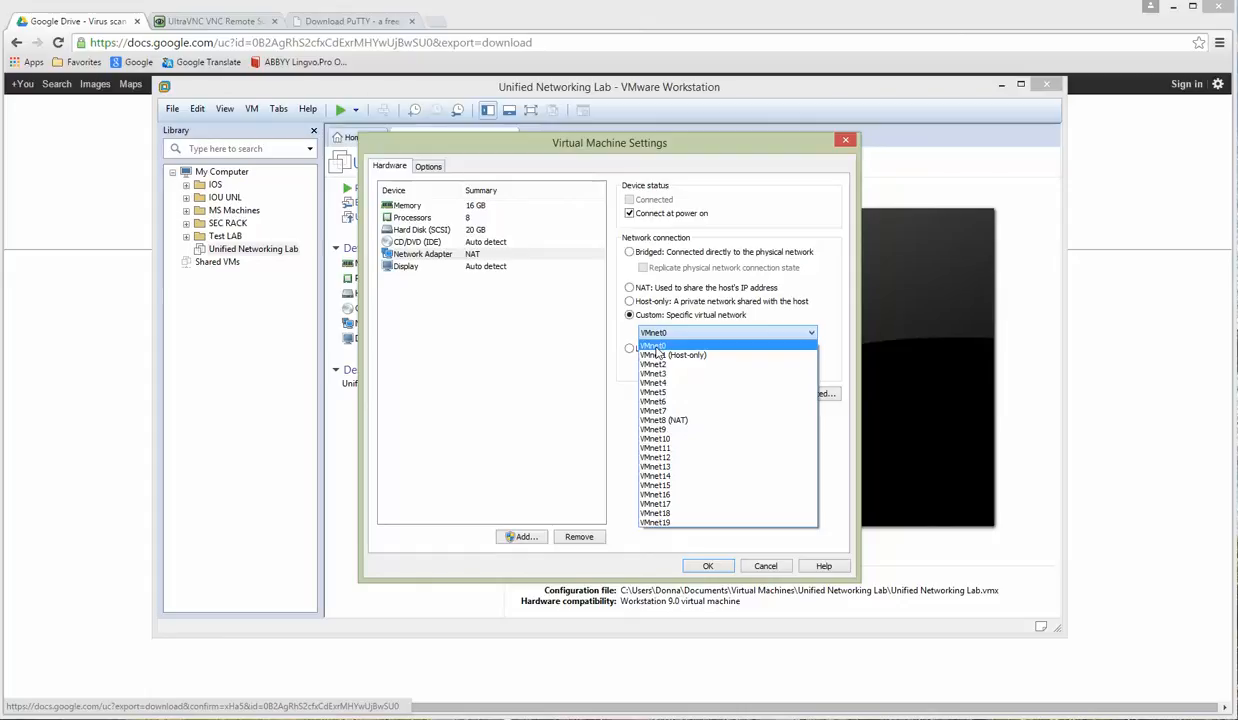
pyautogui.click(654, 346)
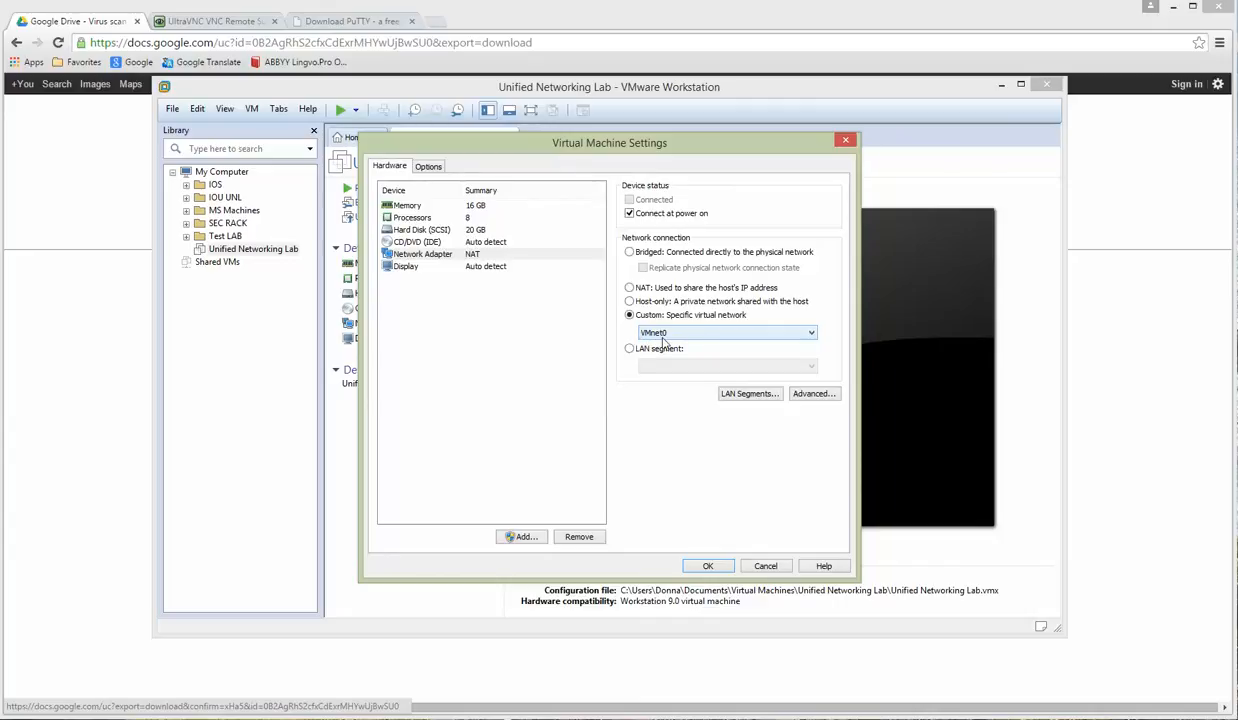
pyautogui.click(629, 288)
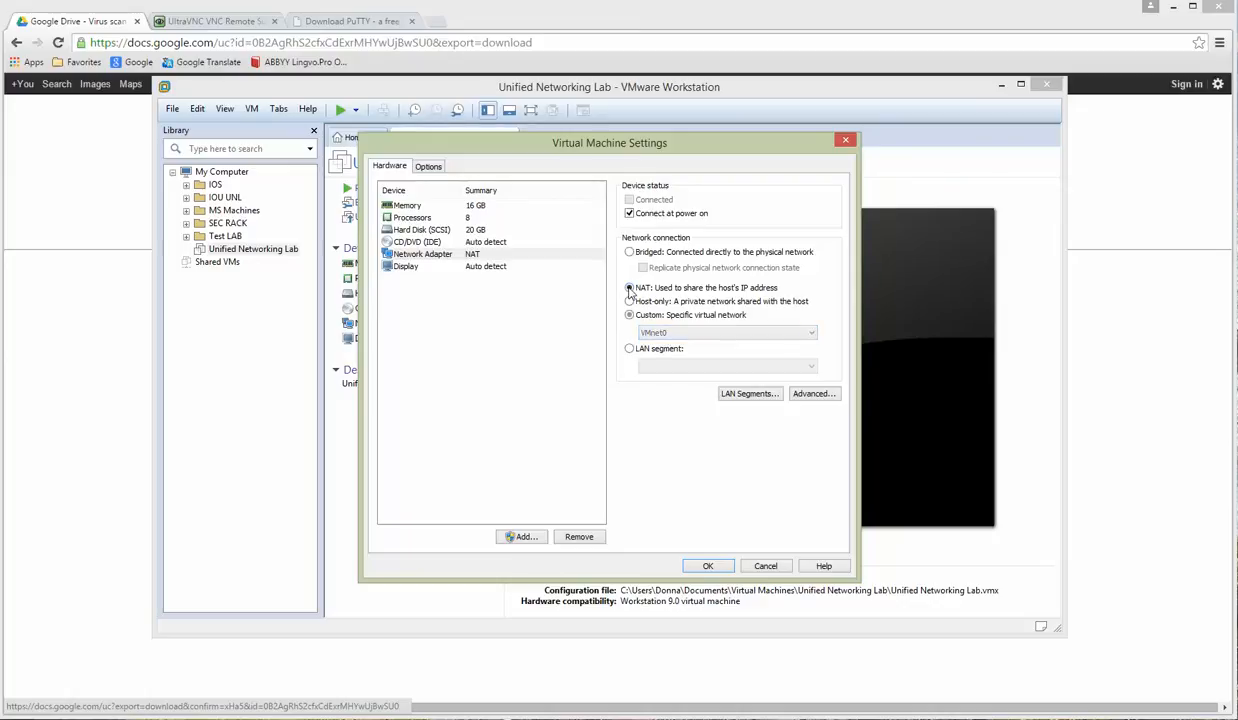
pyautogui.click(708, 567)
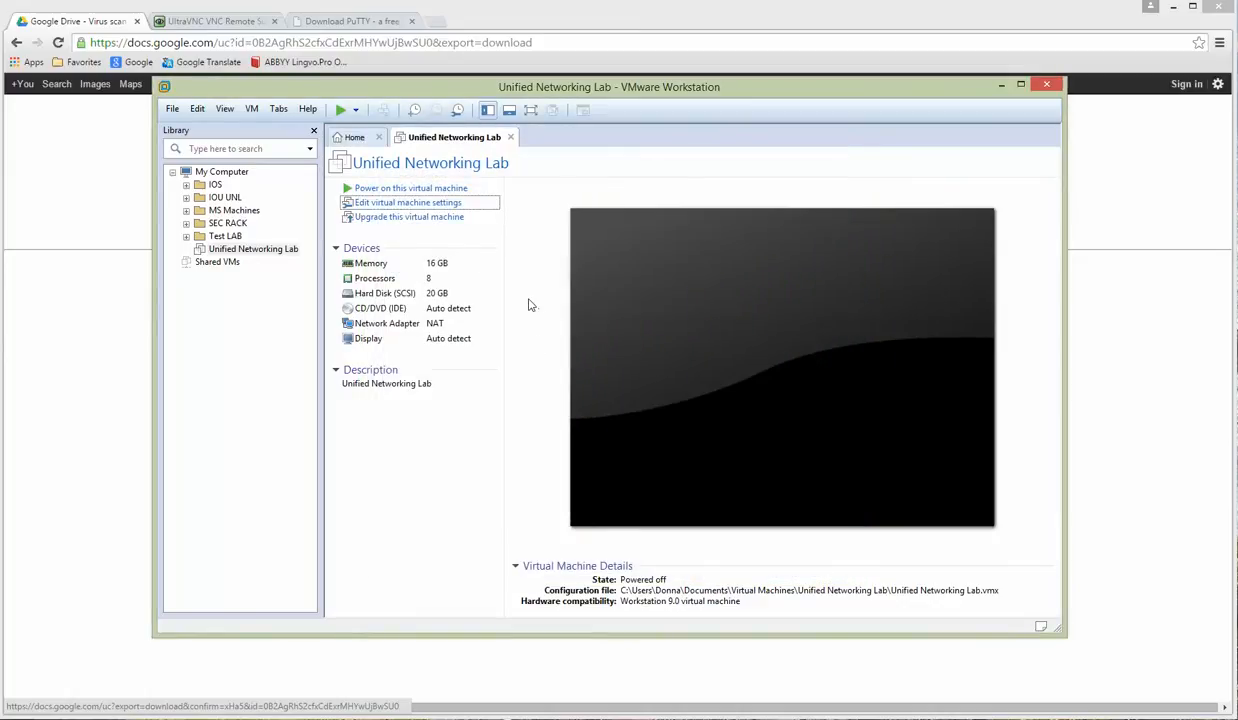
# Step: Power on the Unified Networking Lab VM and log in as root at the console
pyautogui.click(402, 189)
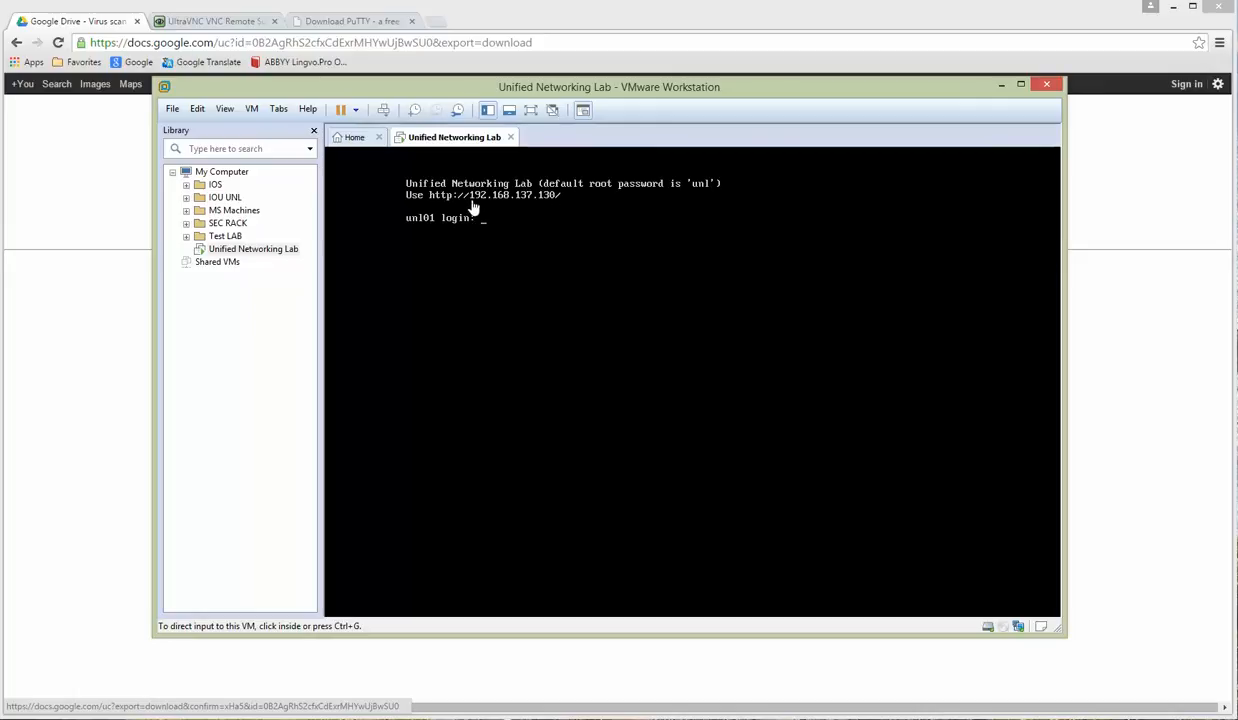
pyautogui.click(566, 226)
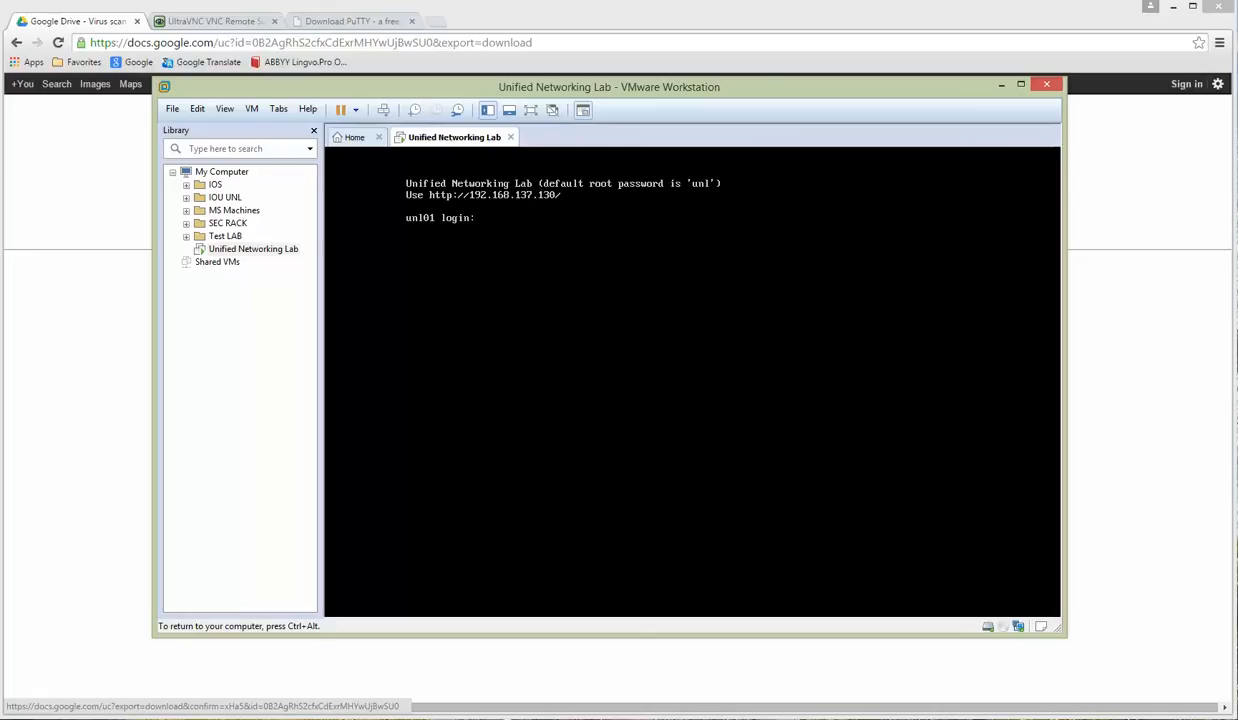
pyautogui.write('root')
pyautogui.press('Return')
pyautogui.press('Return')
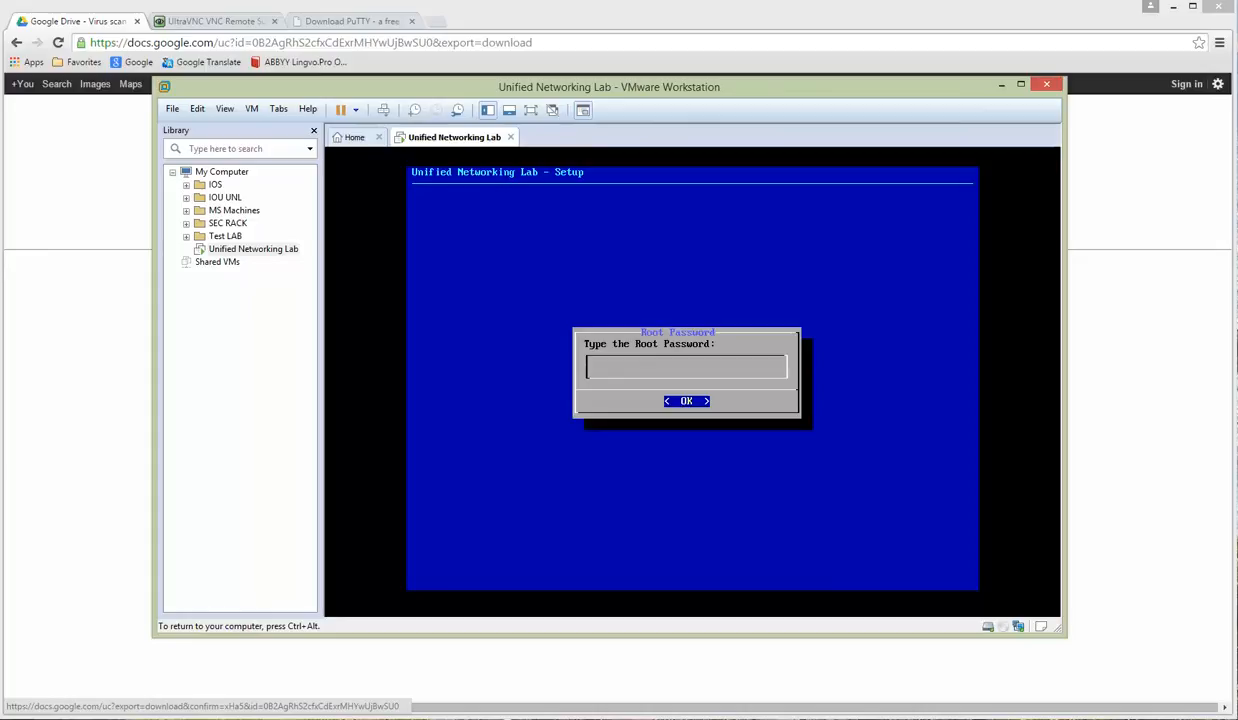
# Step: Enter and confirm the new root password, then accept the default hostname unl01
pyautogui.press('Return')
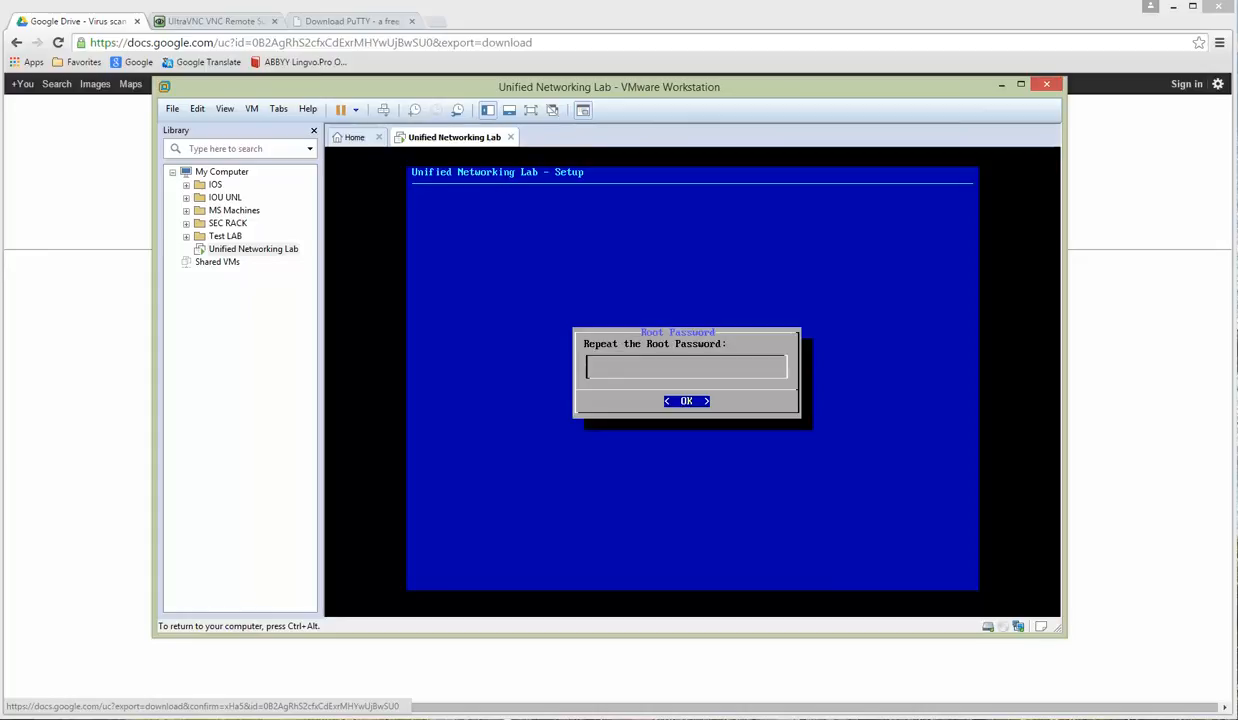
pyautogui.press('Return')
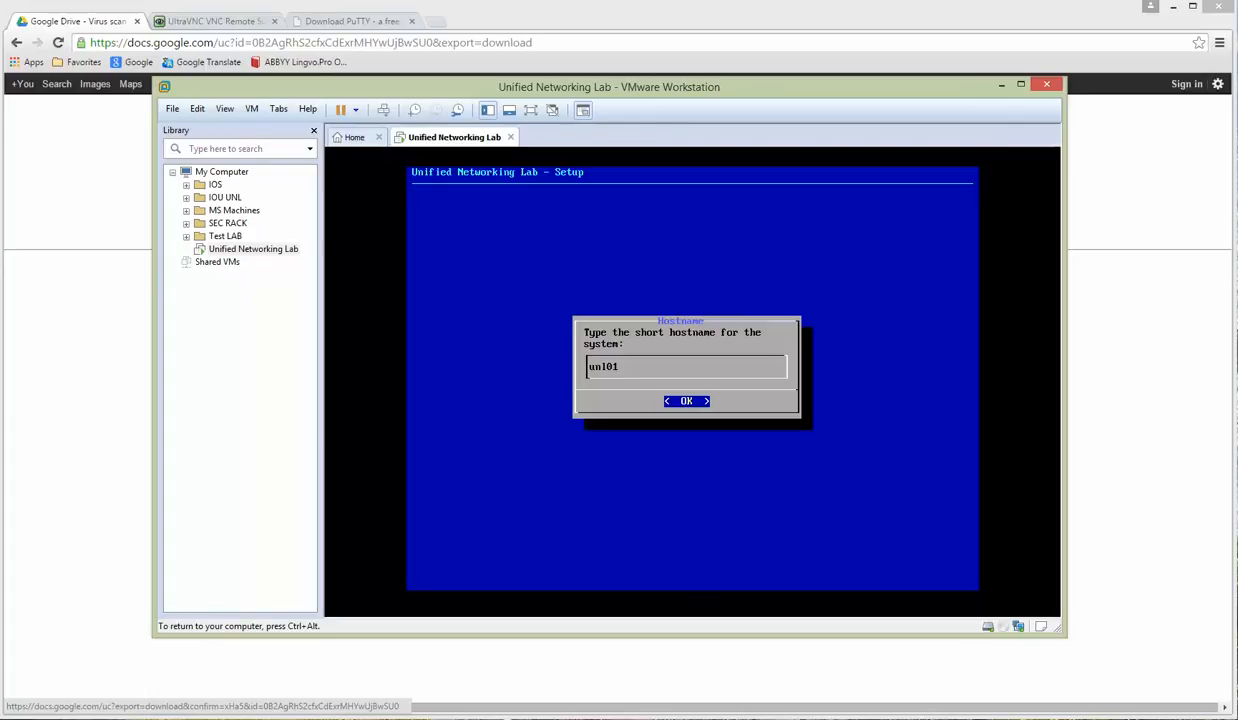
pyautogui.press('Return')
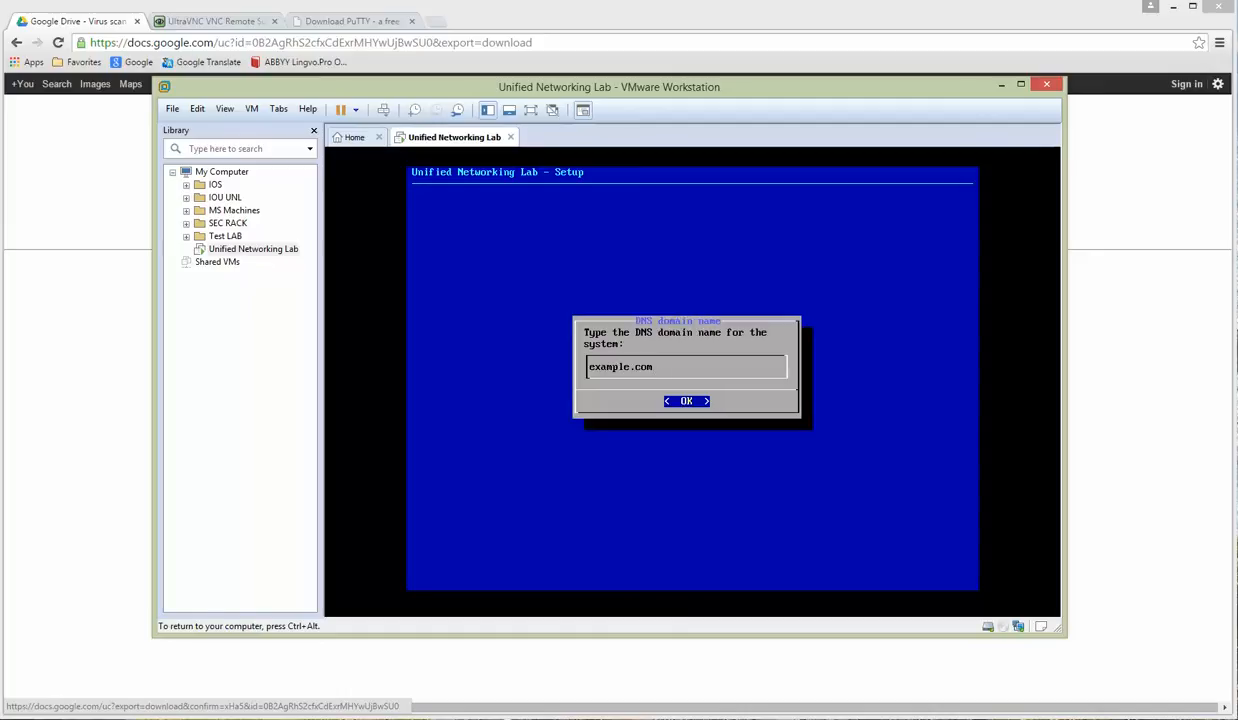
# Step: Keep the default domain and choose static addressing with IP 192.168.137.50, mask 255.255.255.0
pyautogui.press('Return')
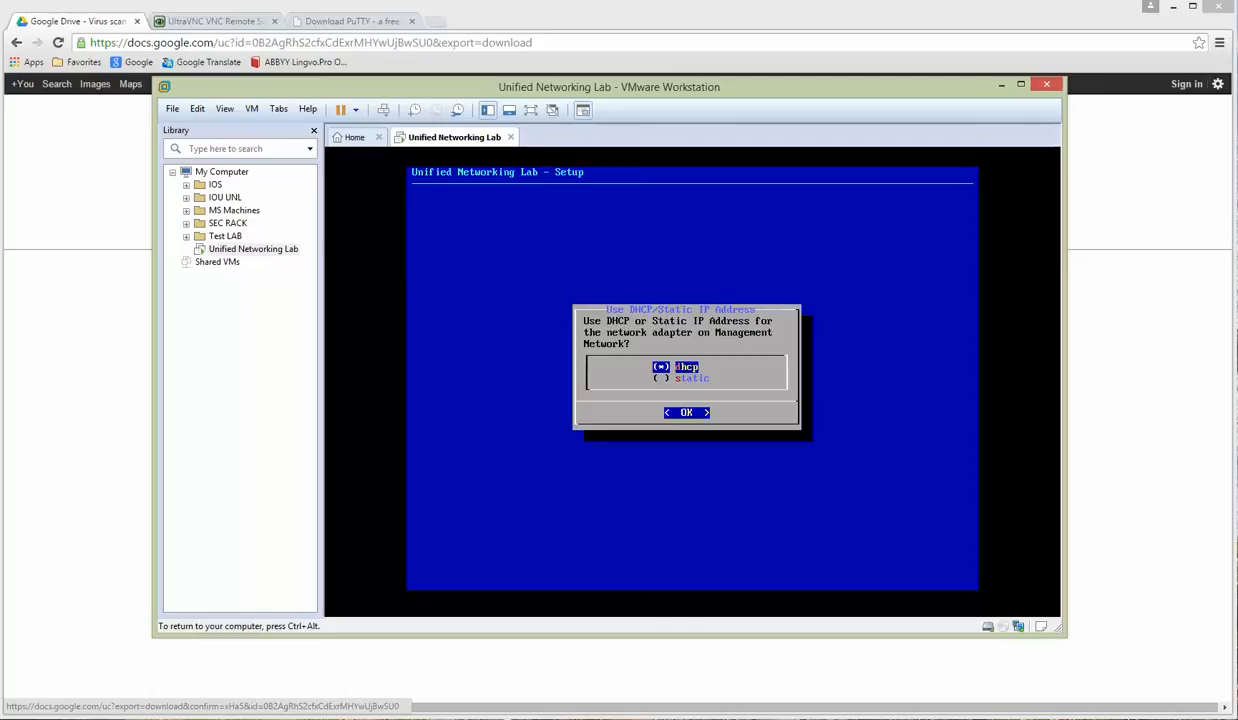
pyautogui.press('Down')
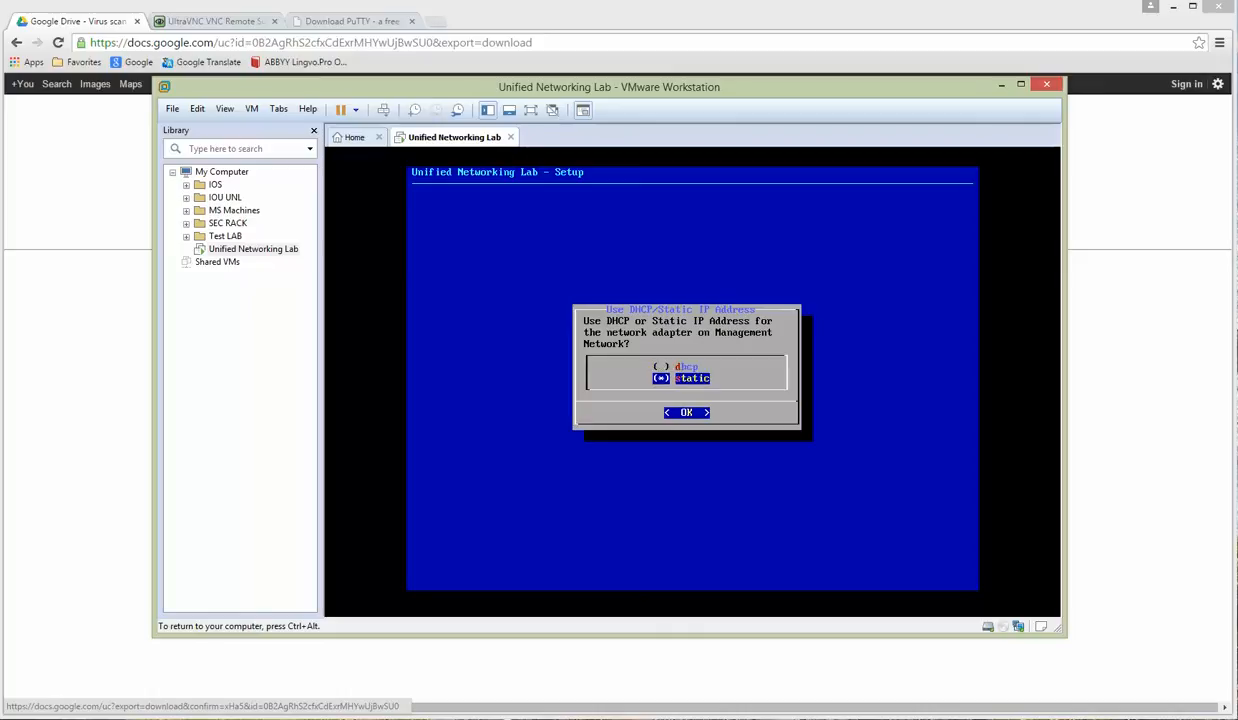
pyautogui.press('Return')
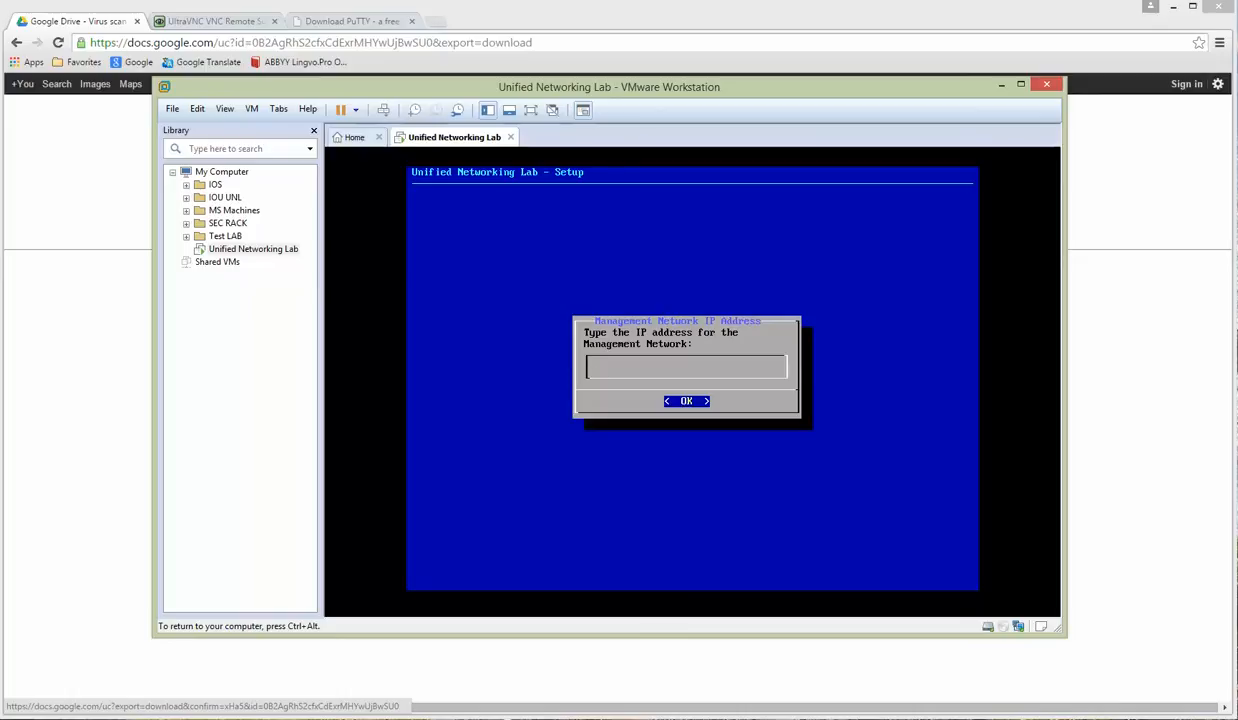
pyautogui.write('192.168.137.50')
pyautogui.press('Return')
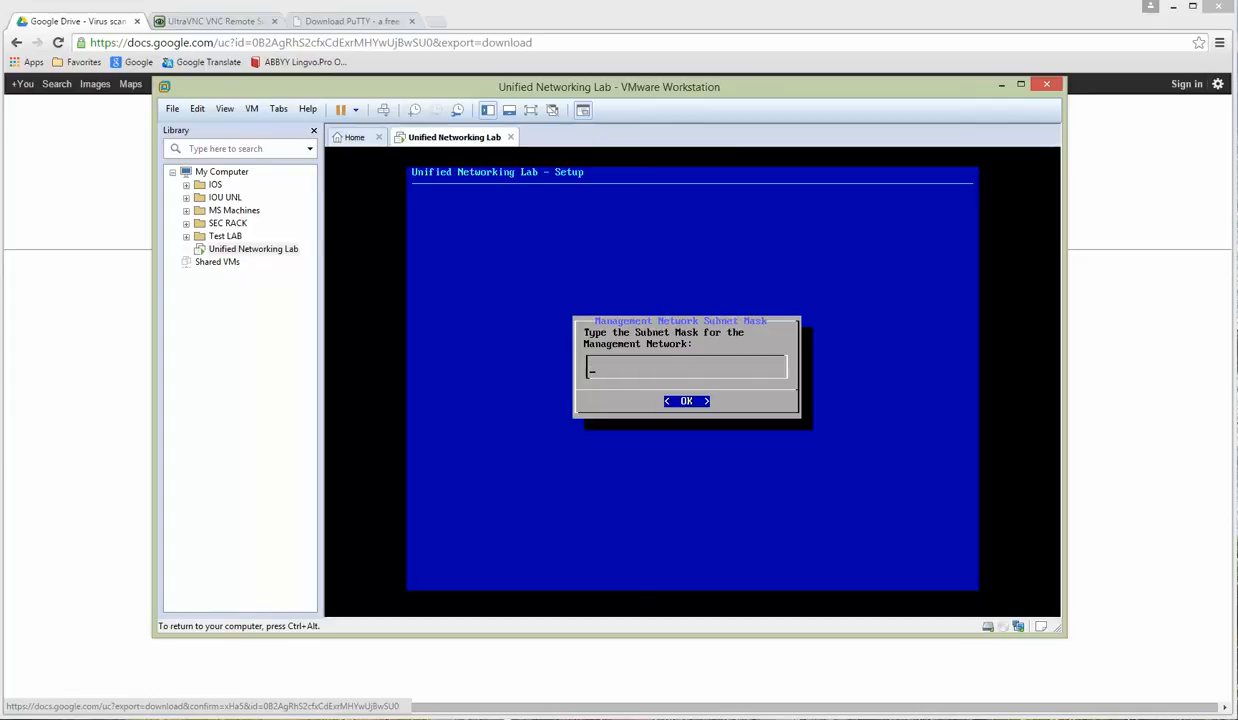
pyautogui.write('255.255.255.0')
pyautogui.press('Return')
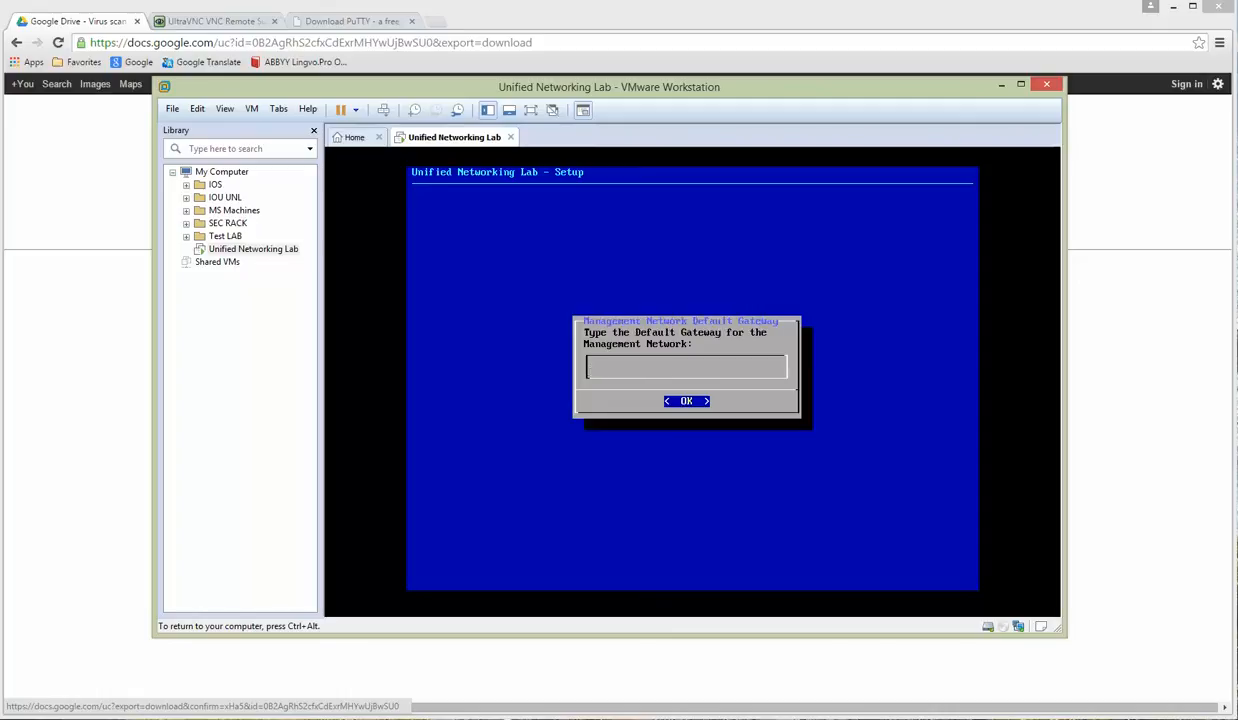
# Step: Set gateway and primary DNS to 192.168.137.2, secondary DNS 8.8.8.8, and leave NTP empty
pyautogui.write('192.168.137.2')
pyautogui.press('Return')
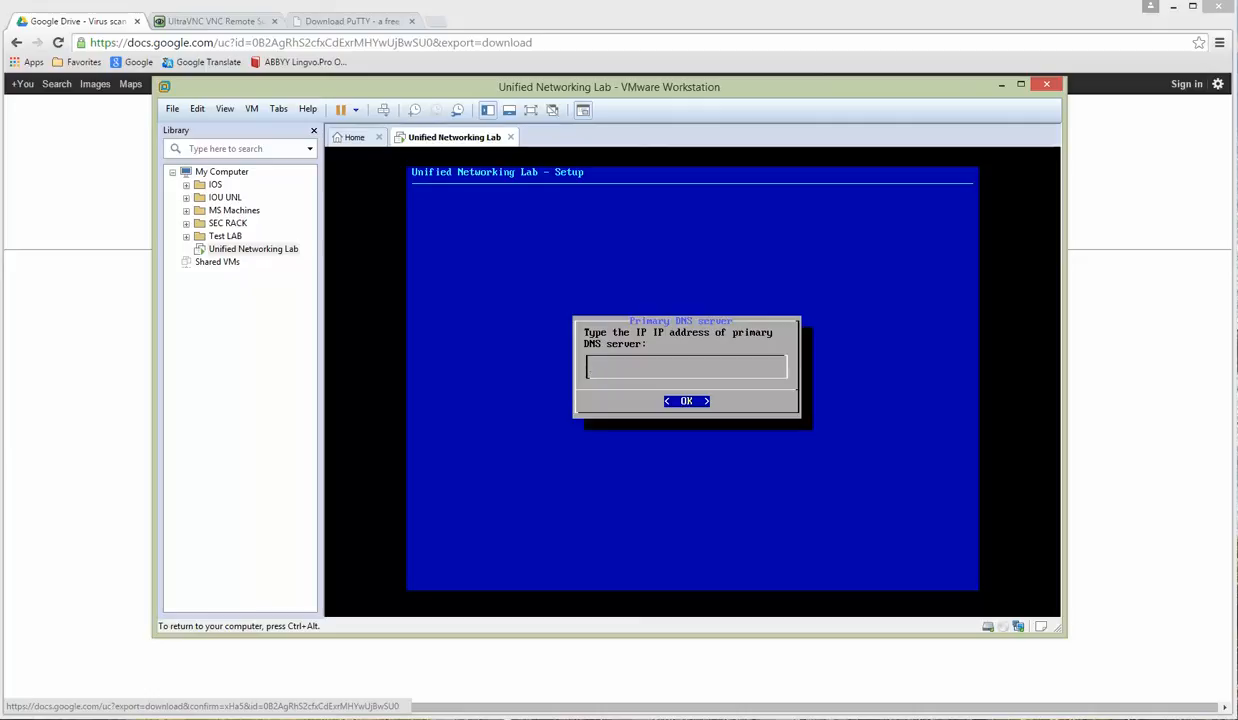
pyautogui.write('192.168.137.2')
pyautogui.press('Return')
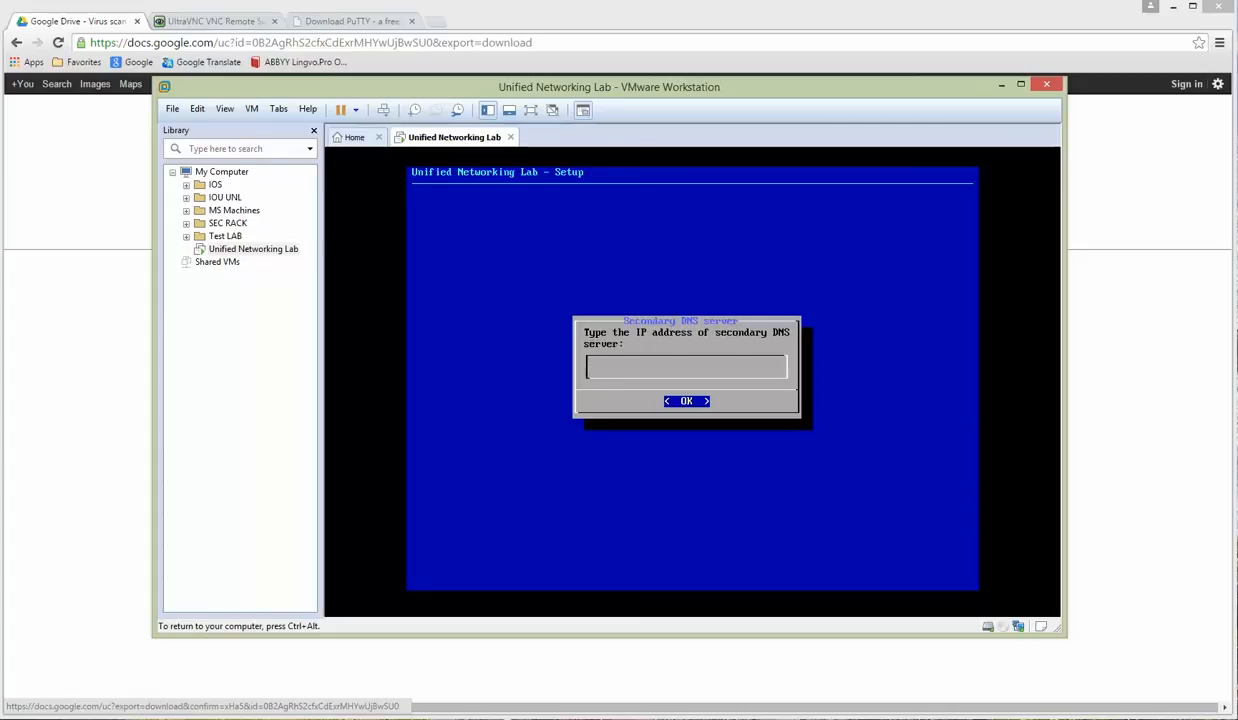
pyautogui.write('8.8.8.8')
pyautogui.press('Return')
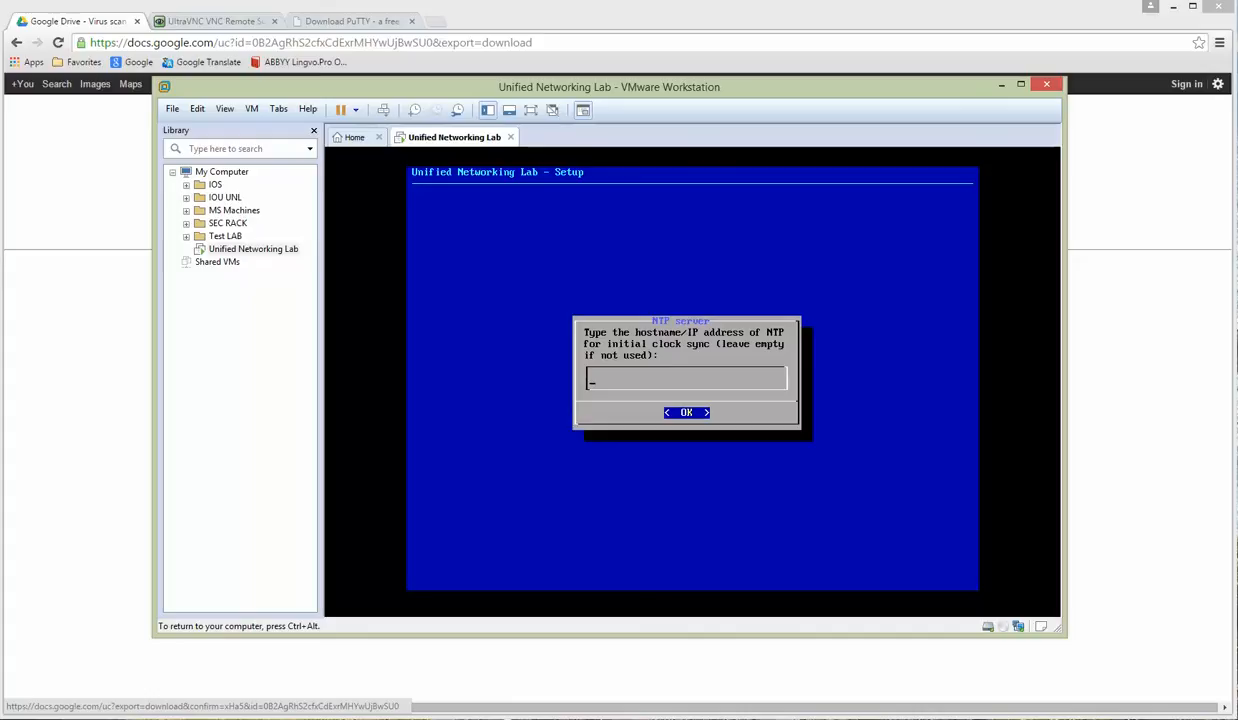
pyautogui.press('Return')
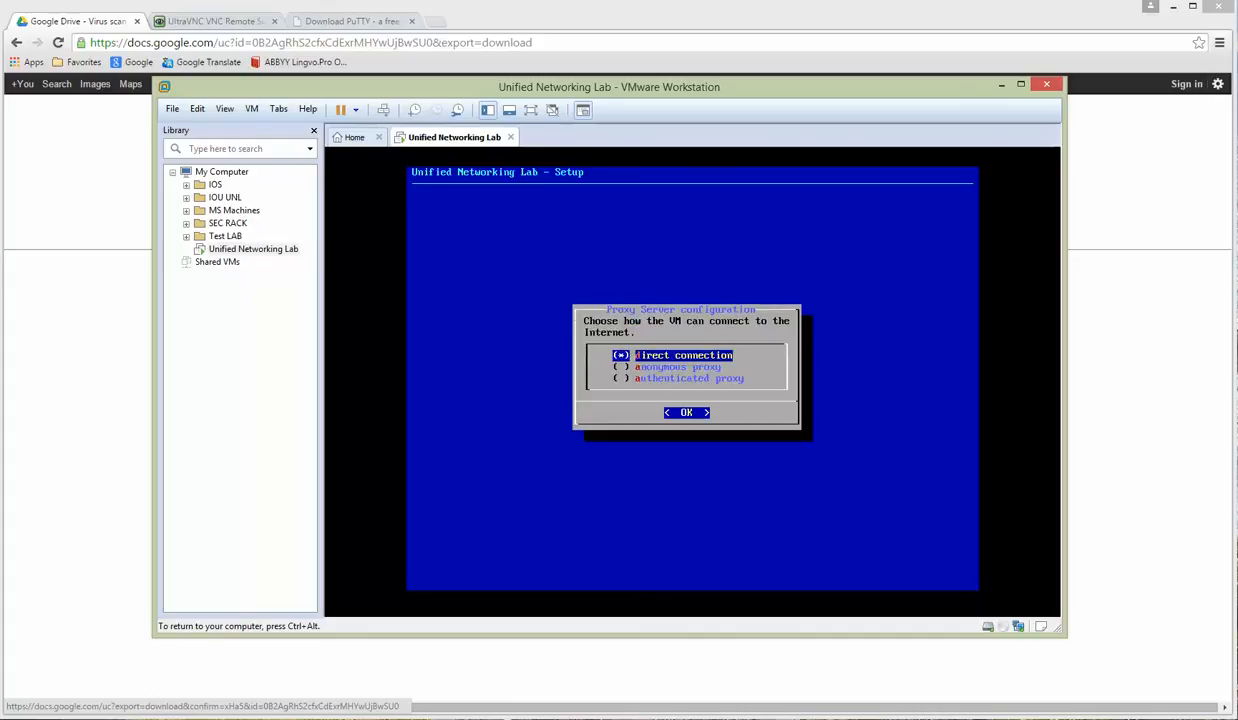
# Step: Accept Direct connection so setup finishes and reboots, then release the console and reposition the window
pyautogui.press('Return')
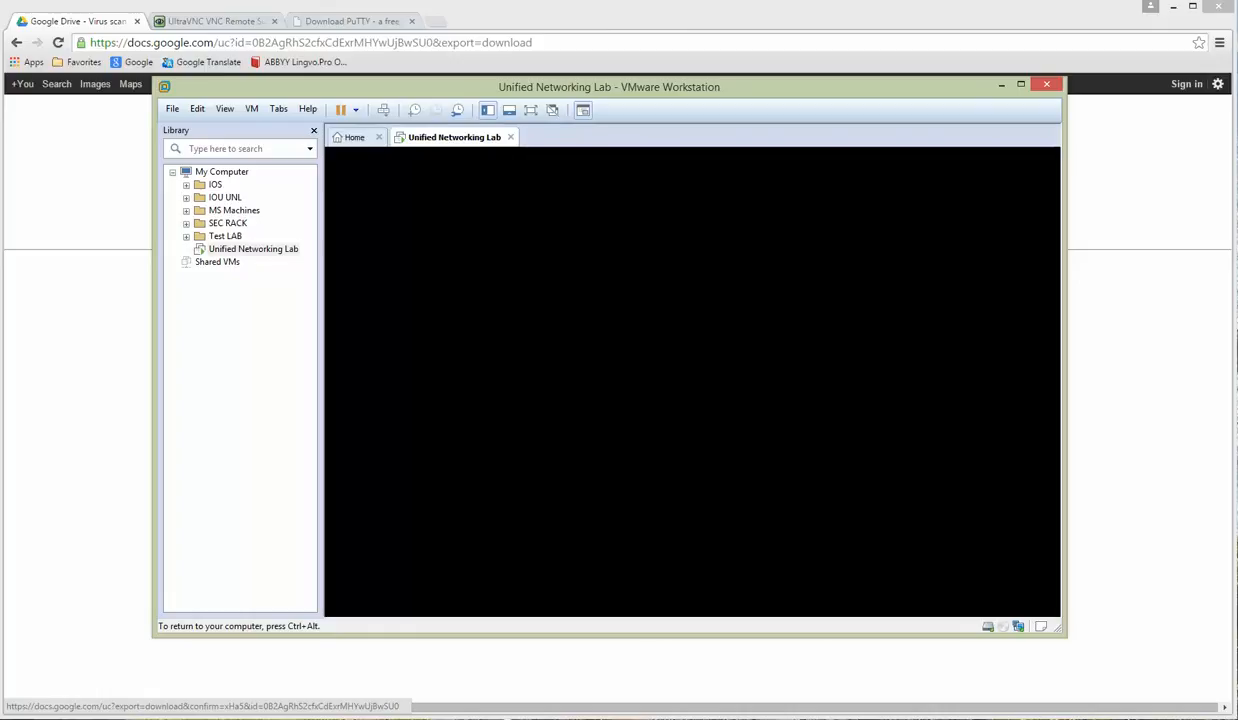
pyautogui.hotkey('ctrl', 'alt')
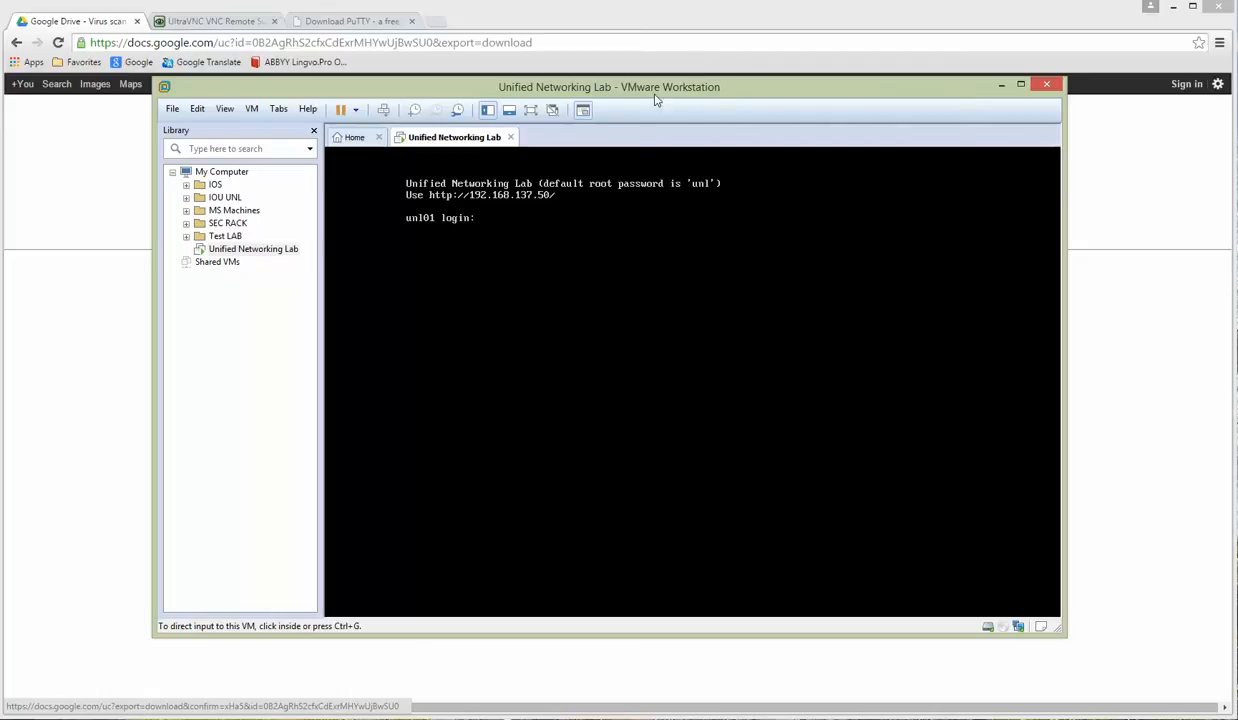
pyautogui.moveTo(655, 99); pyautogui.dragTo(680, 95)
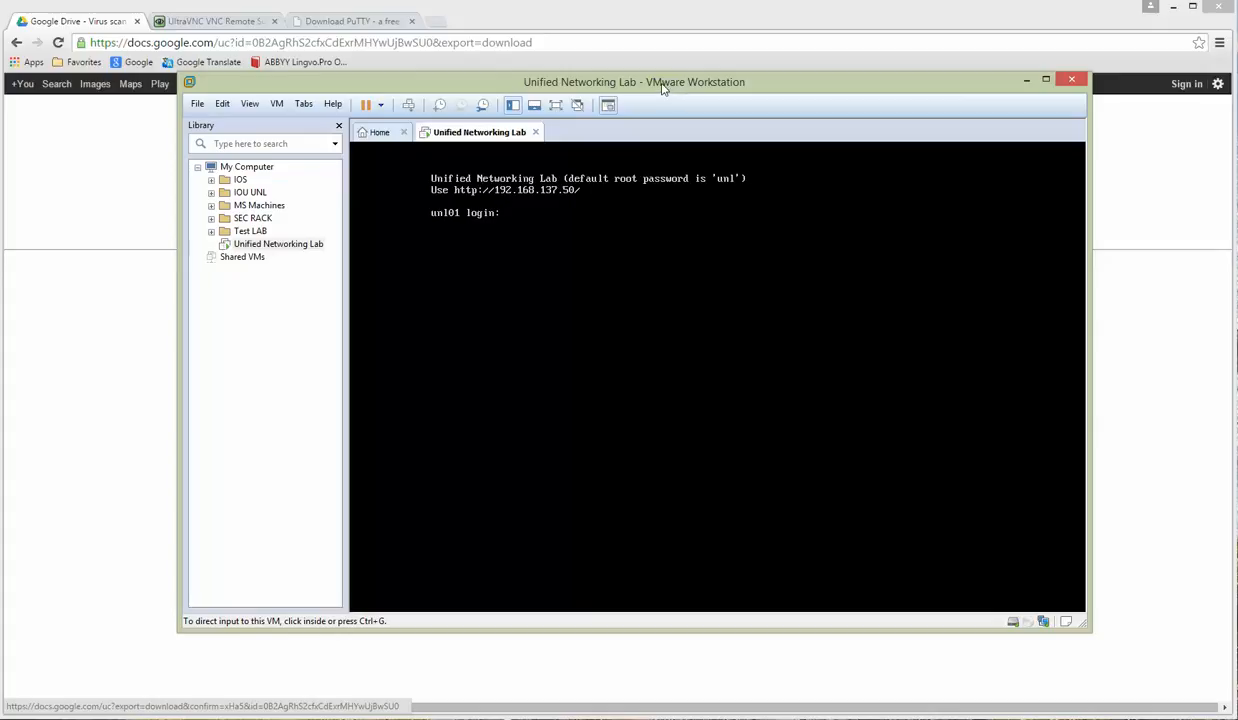
pyautogui.moveTo(661, 83); pyautogui.dragTo(660, 87)
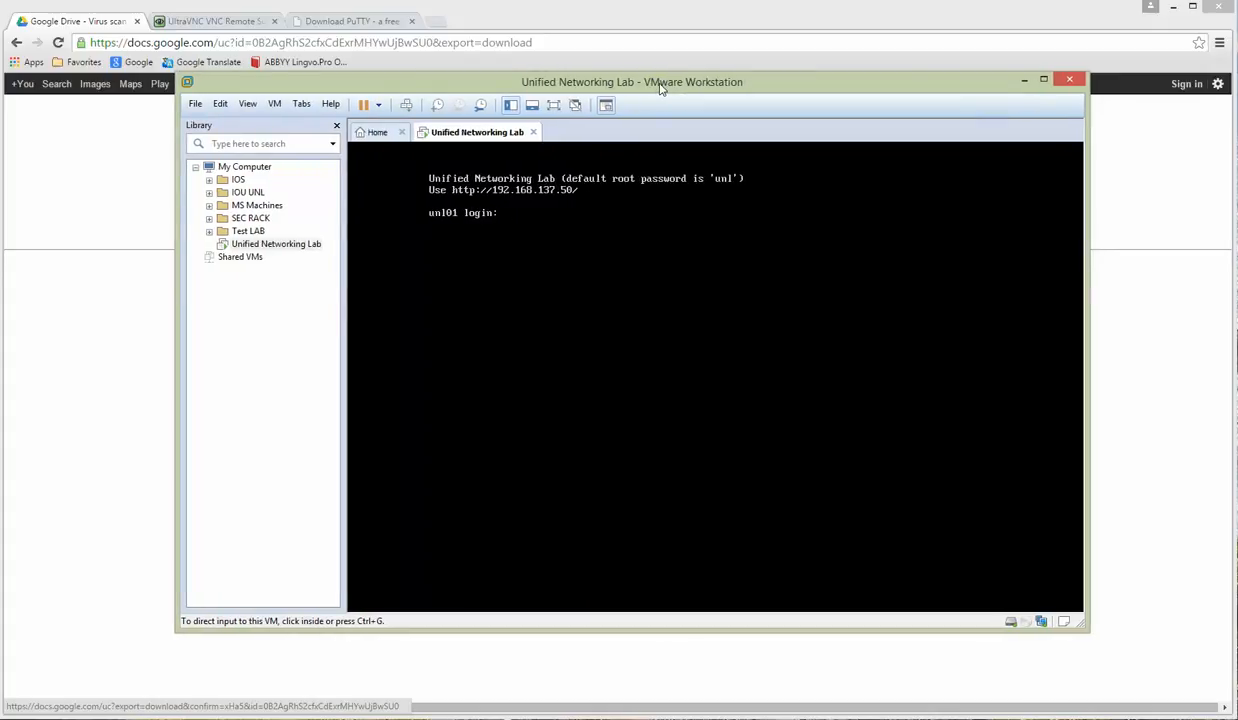
pyautogui.moveTo(660, 87); pyautogui.dragTo(654, 85)
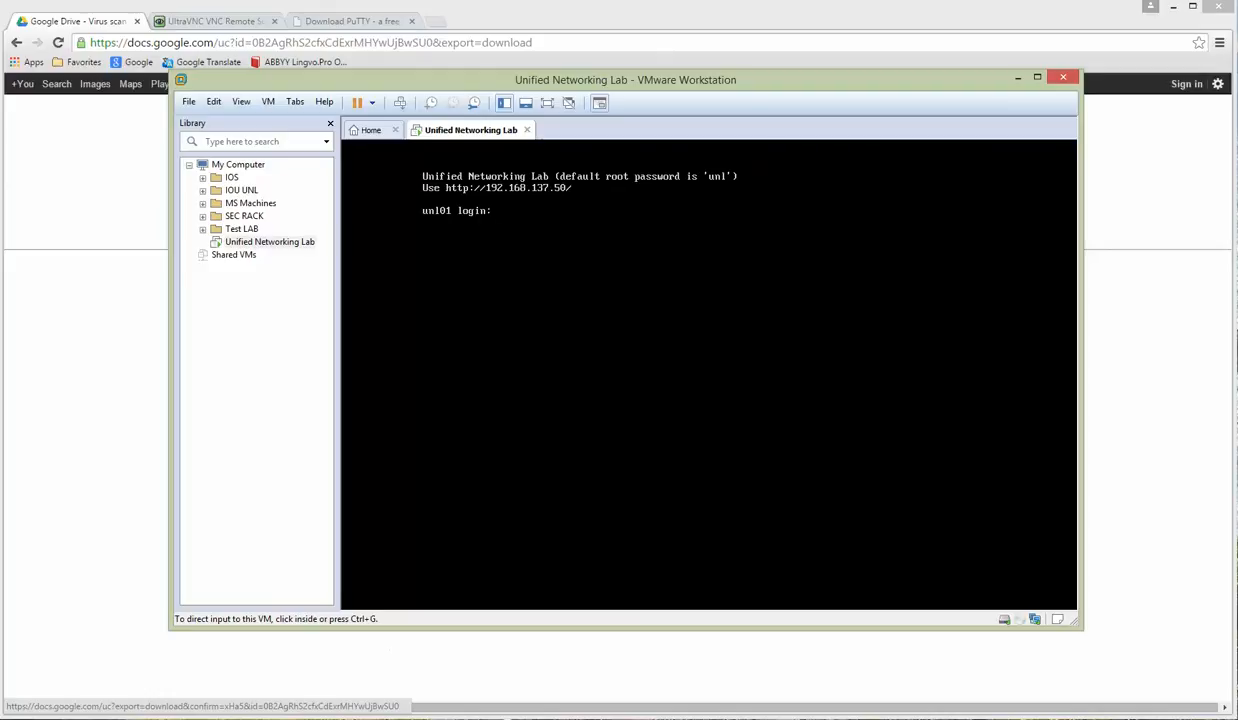
pyautogui.click(350, 718)
# Step: Open the saved 192.168.137.50 session in SecureCRT, declining the changed host key for now
pyautogui.click(305, 690)
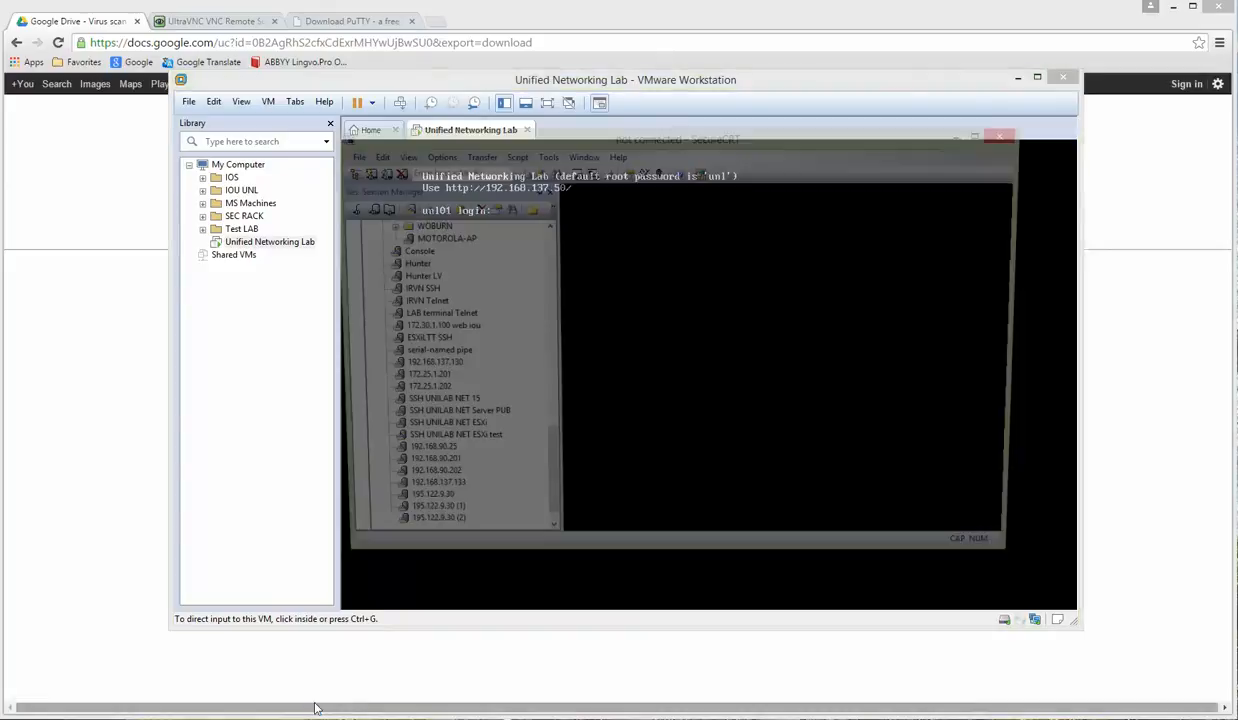
pyautogui.moveTo(345, 242)
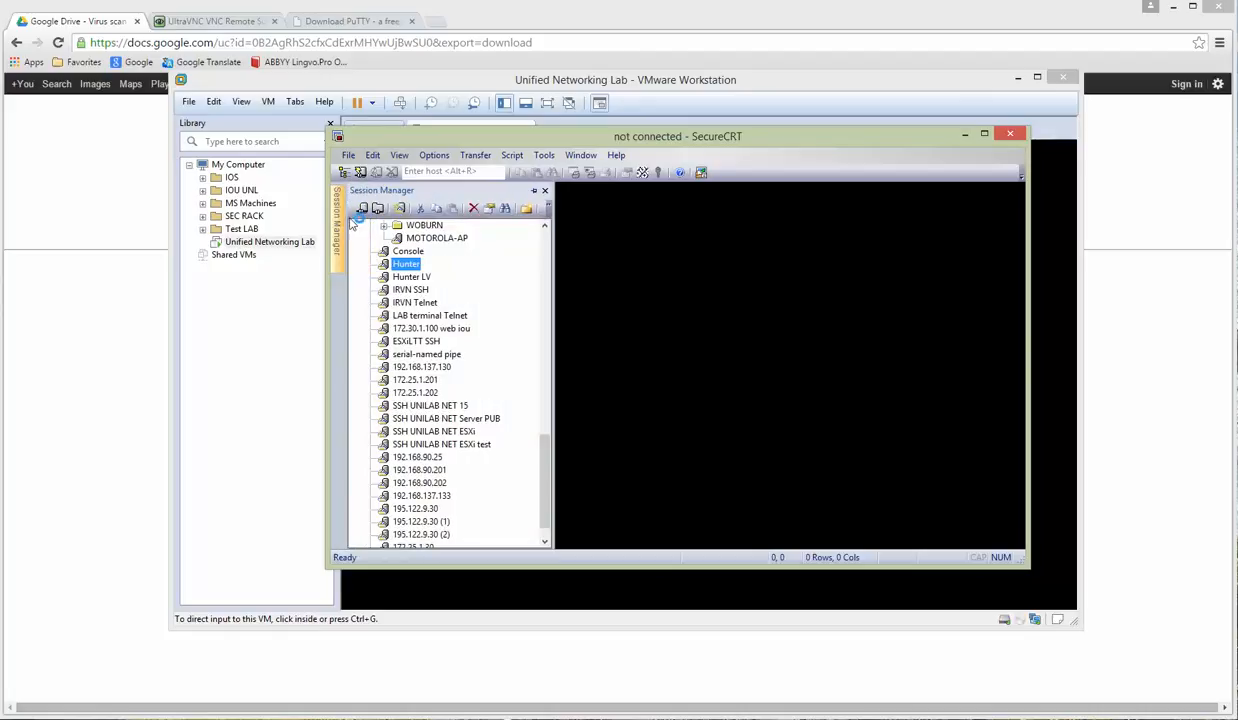
pyautogui.moveTo(548, 465); pyautogui.dragTo(530, 533)
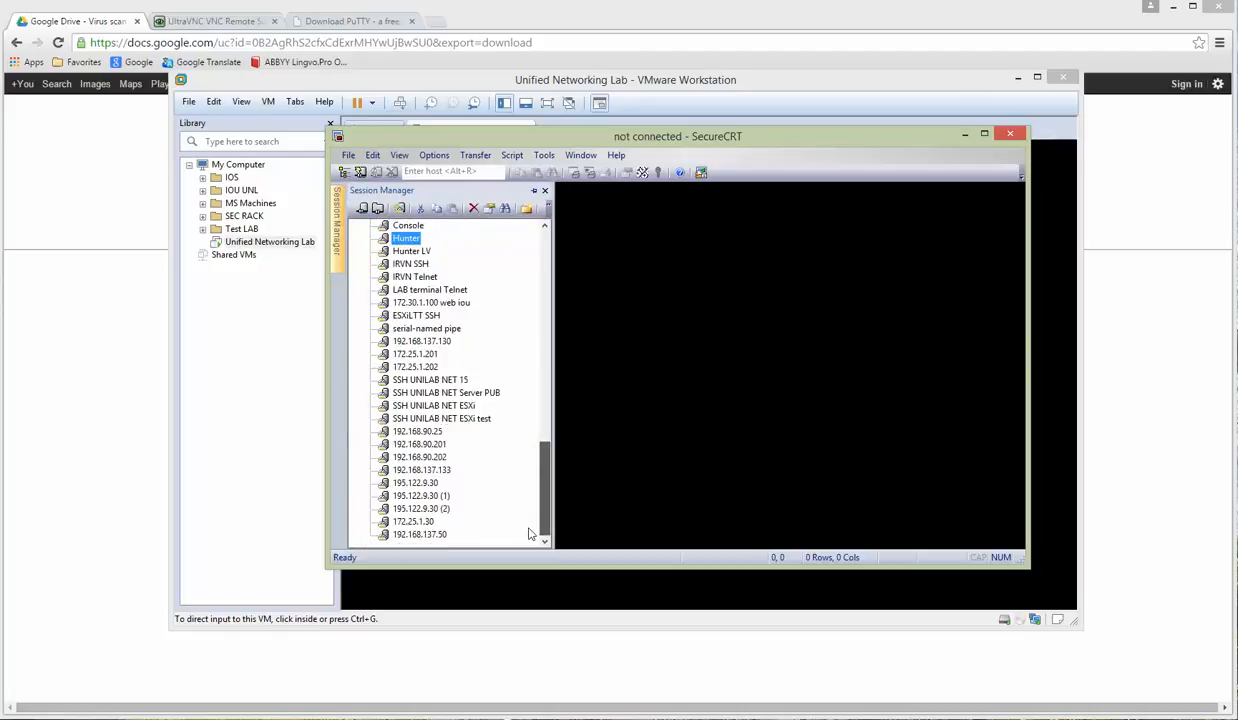
pyautogui.click(428, 535)
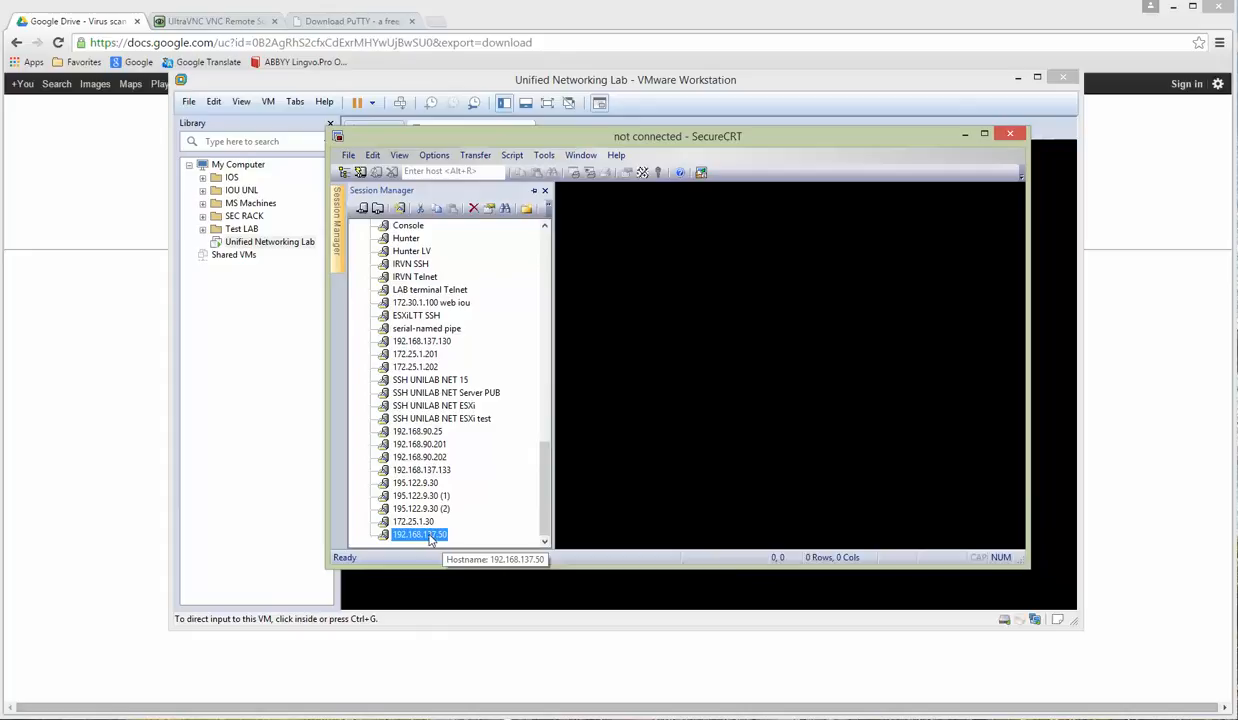
pyautogui.doubleClick(428, 535)
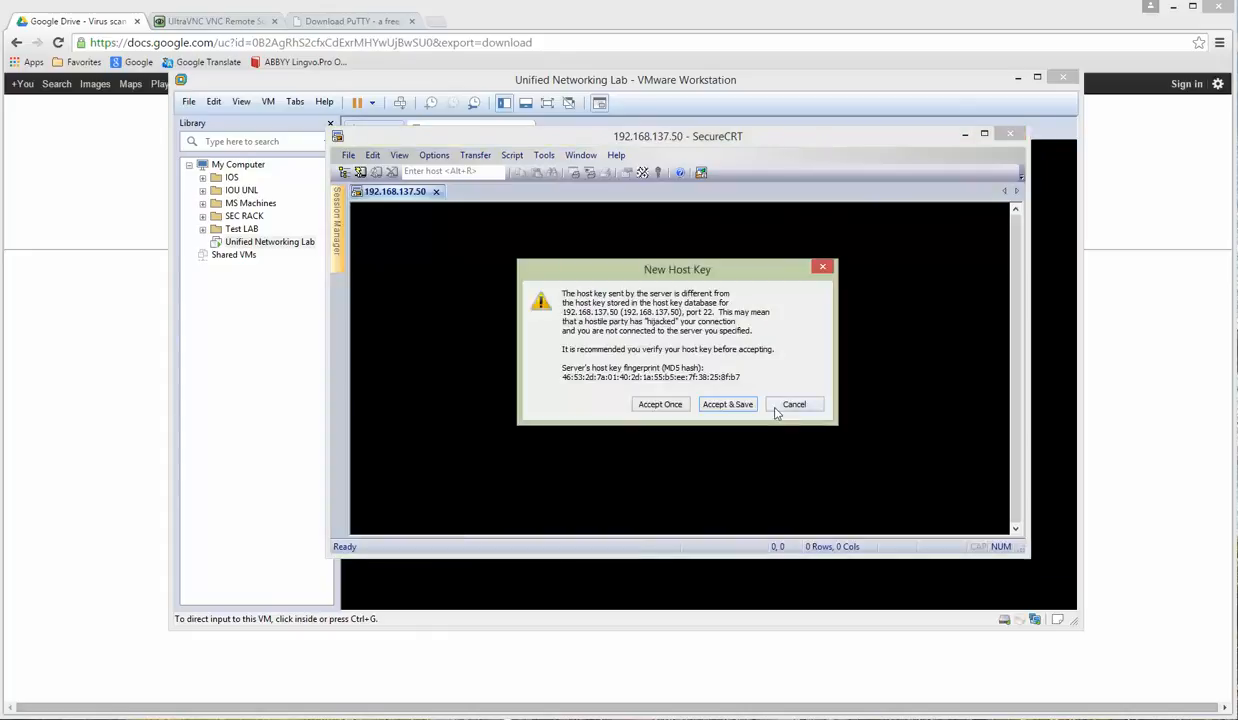
pyautogui.click(792, 404)
# Step: Set the session's SSH2 username to root, reconnect, and accept and save the new host key
pyautogui.rightClick(400, 192)
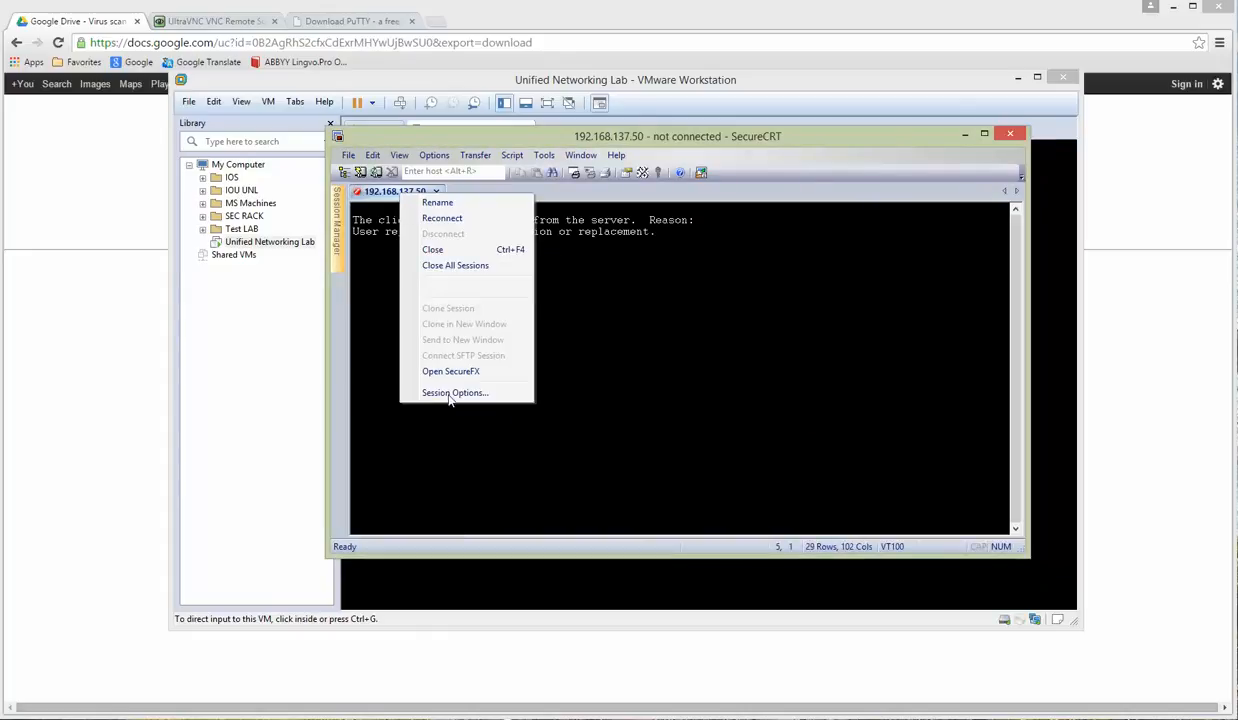
pyautogui.click(447, 395)
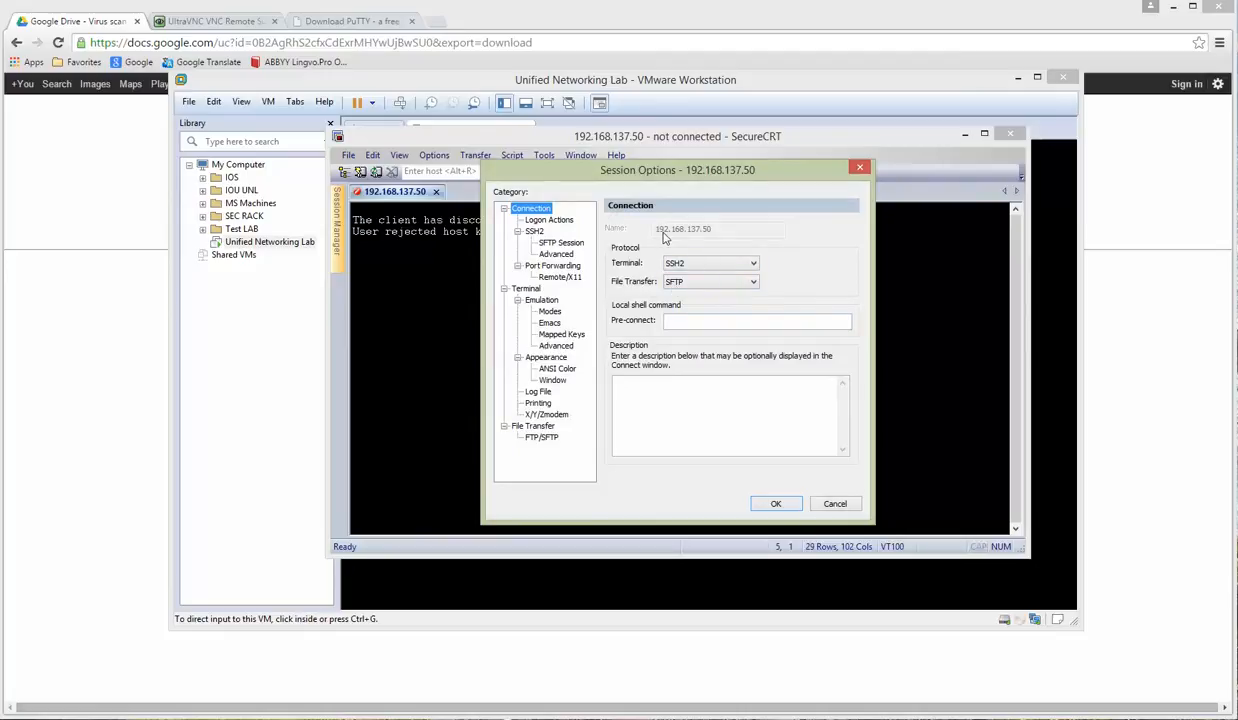
pyautogui.click(517, 230)
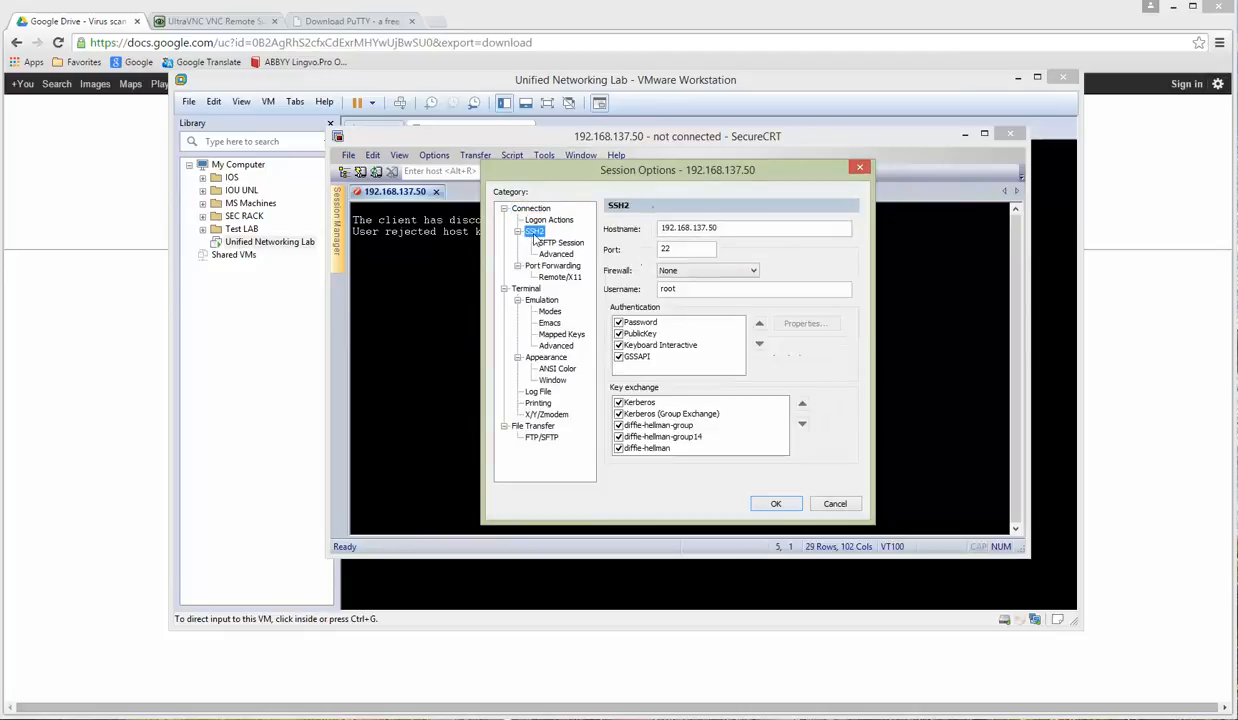
pyautogui.doubleClick(680, 289)
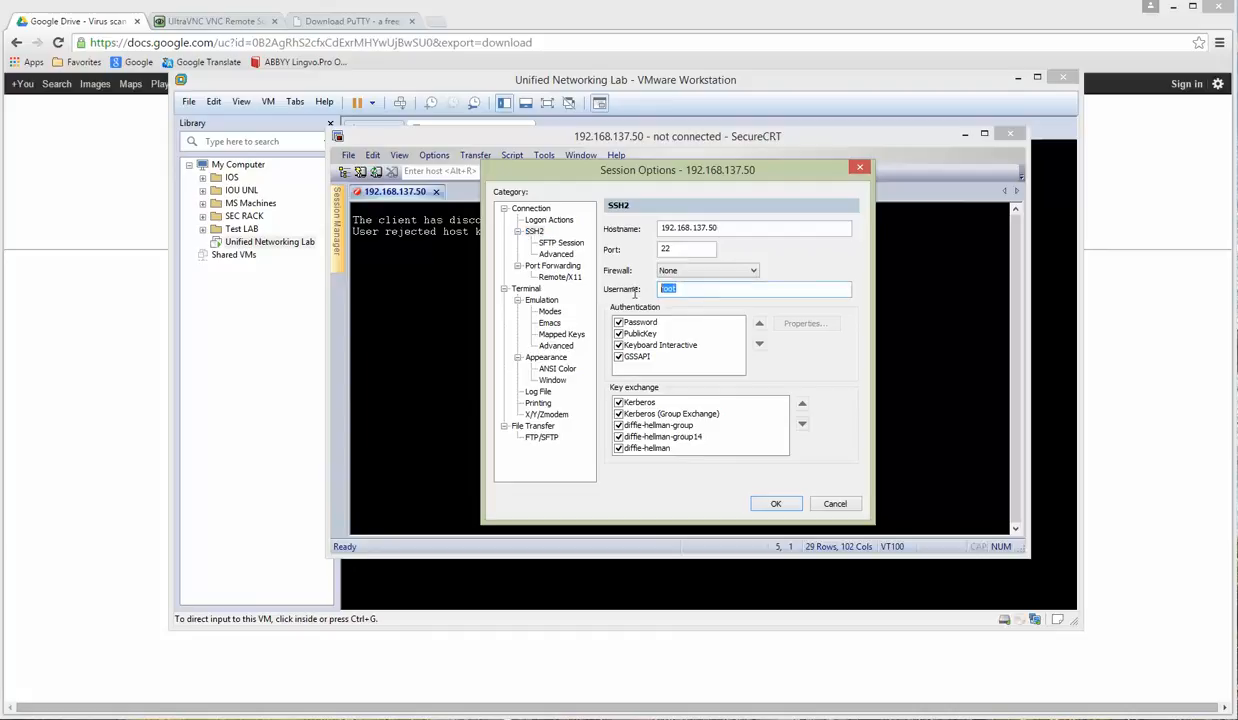
pyautogui.click(776, 503)
pyautogui.rightClick(395, 192)
pyautogui.click(434, 220)
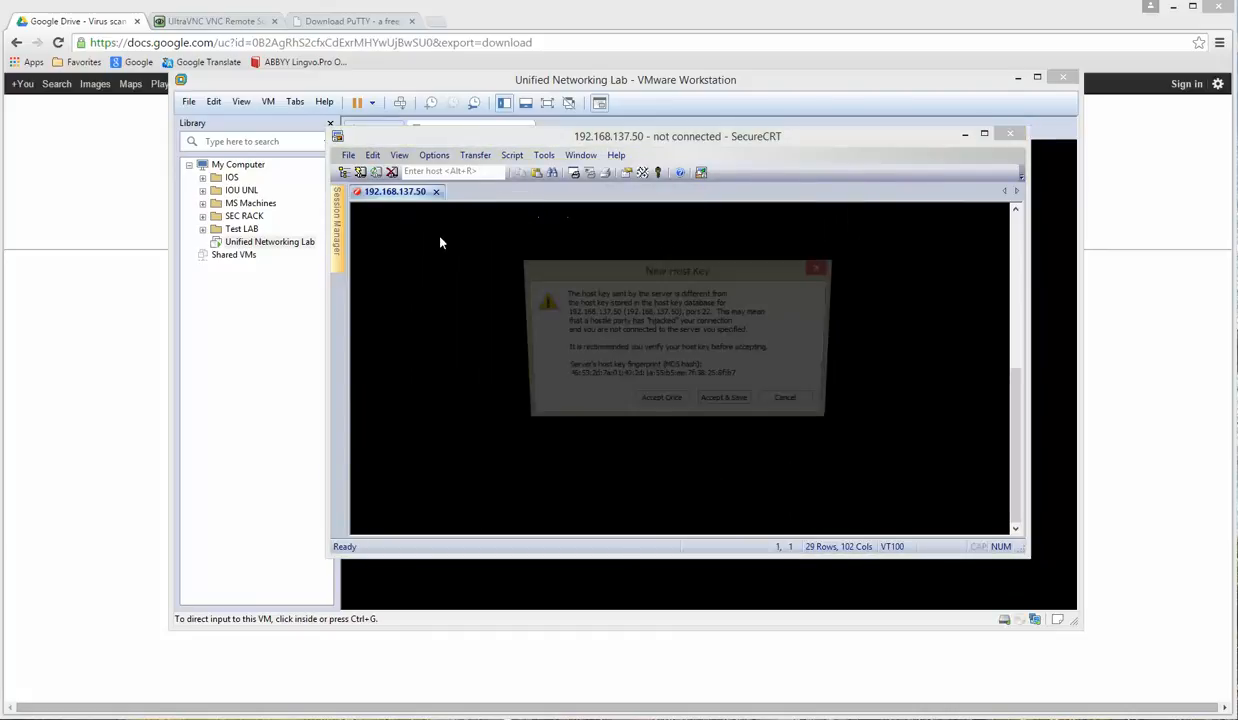
pyautogui.click(724, 406)
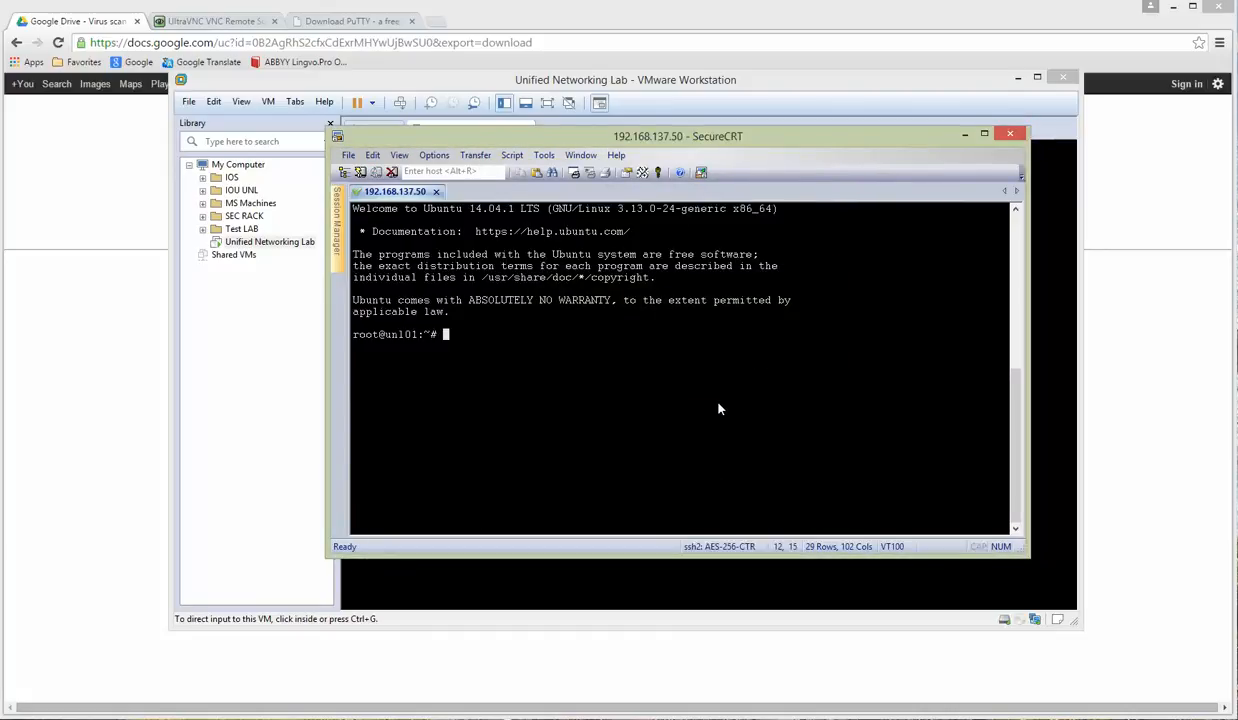
# Step: Move the SecureCRT terminal window and enlarge it to more rows and columns
pyautogui.press('Return')
pyautogui.press('Return')
pyautogui.press('Return')
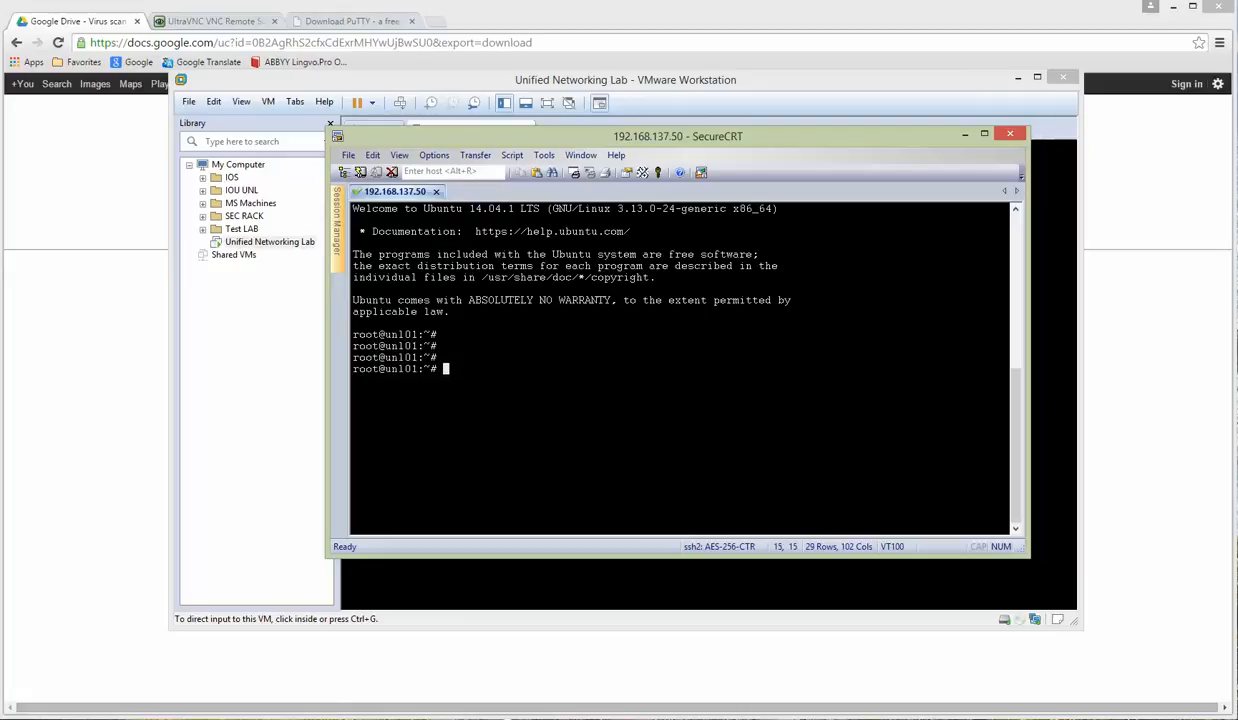
pyautogui.moveTo(651, 139); pyautogui.dragTo(631, 110)
pyautogui.moveTo(1006, 530); pyautogui.dragTo(1113, 556)
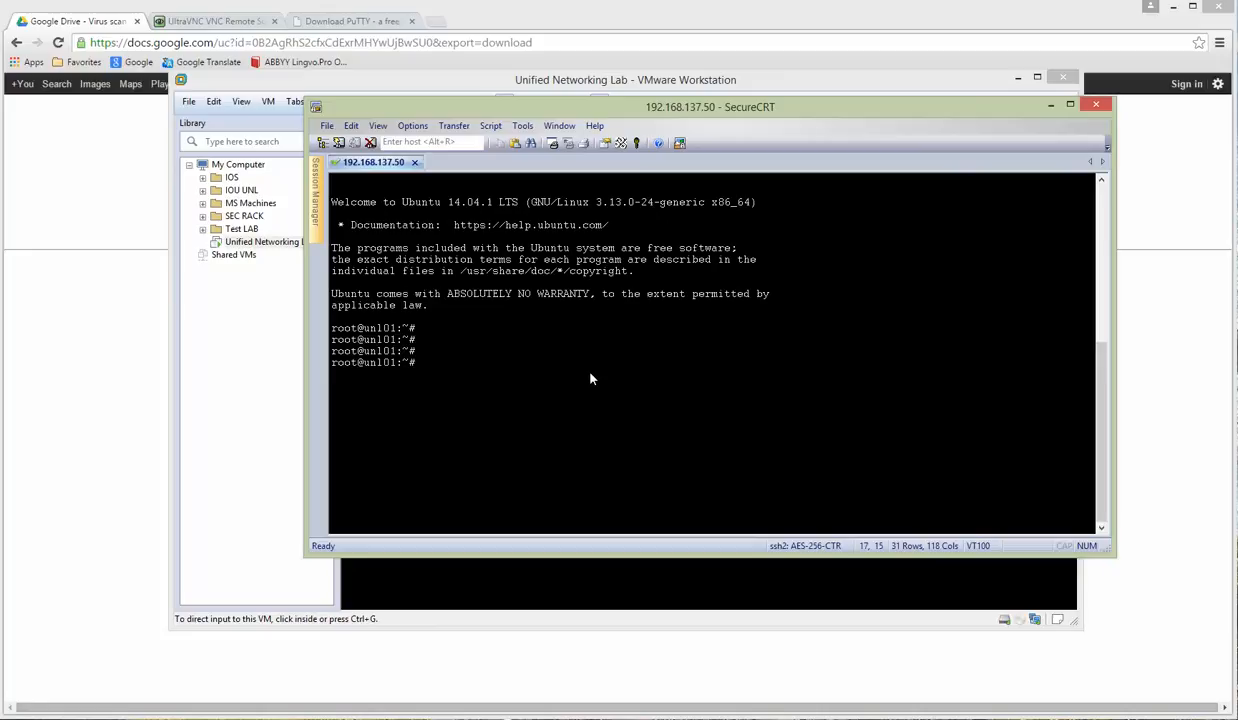
pyautogui.write('ping www.google.com')
pyautogui.press('Return')
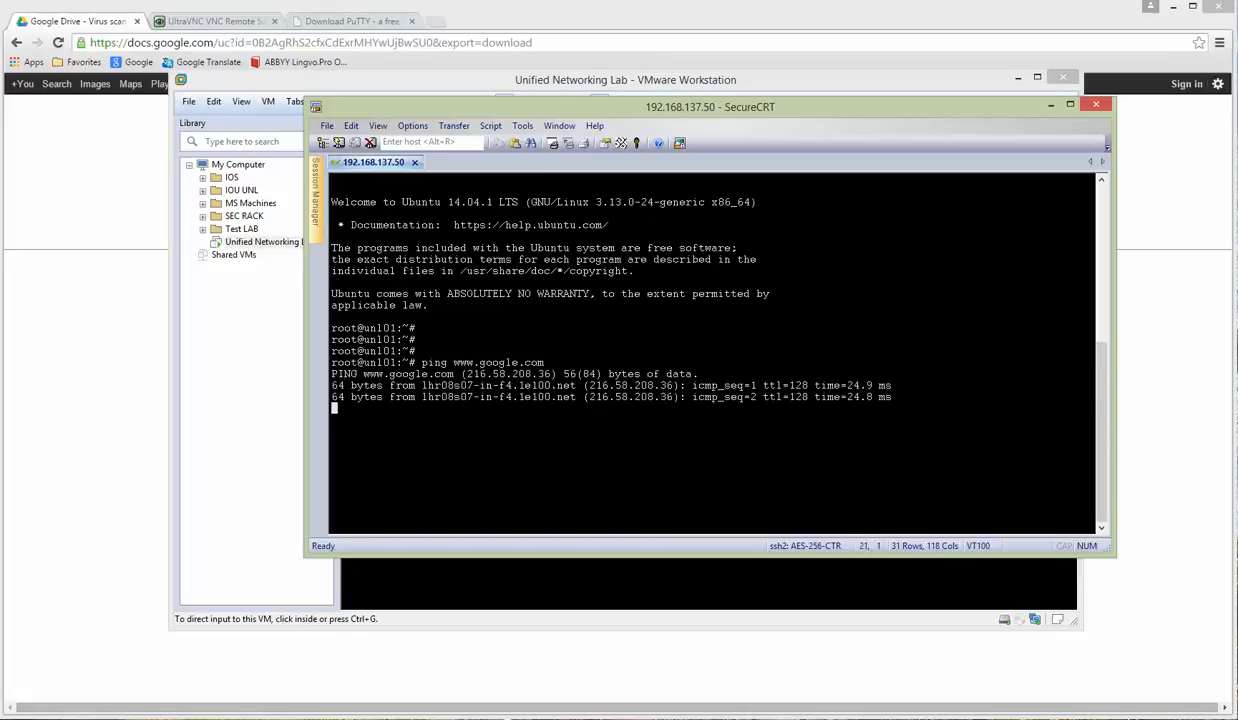
pyautogui.hotkey('ctrl', 'c')
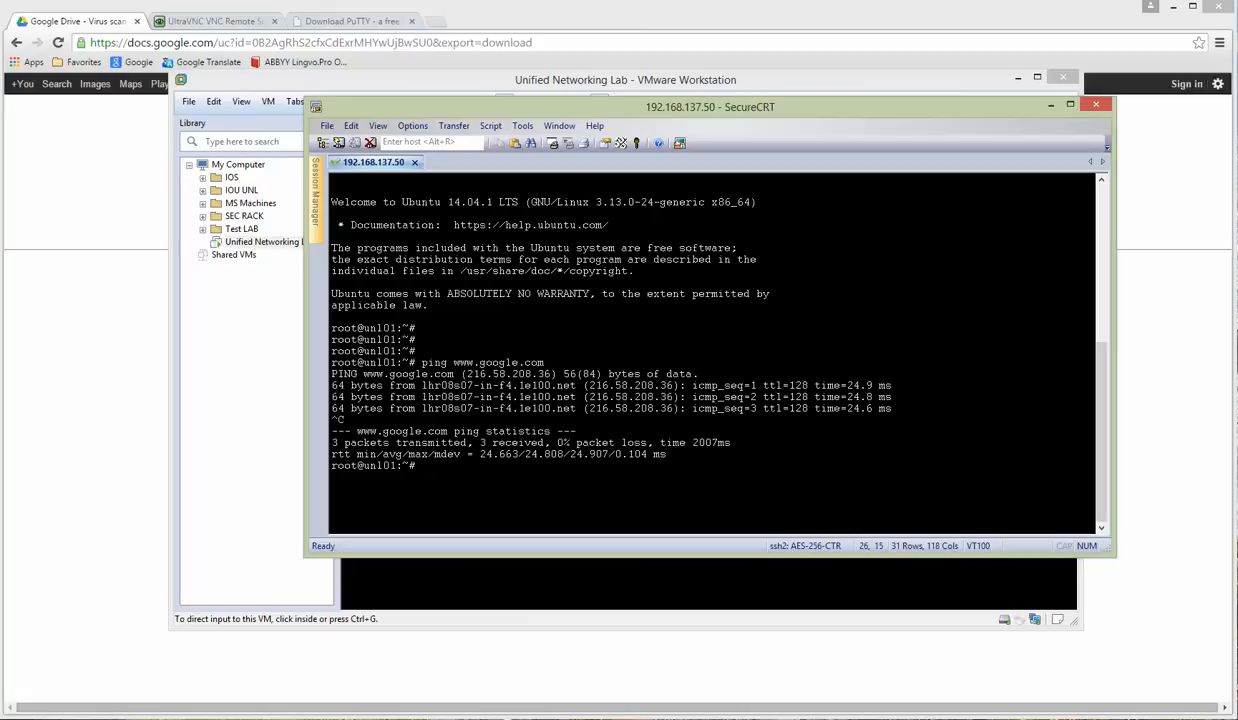
pyautogui.write('update')
pyautogui.press('BackSpace')
pyautogui.press('BackSpace')
pyautogui.press('BackSpace')
pyautogui.press('BackSpace')
pyautogui.press('BackSpace')
pyautogui.press('BackSpace')
# Step: Run apt-get update, then type apt-get upgrade unetlab at the root prompt
pyautogui.write('apt-get update')
pyautogui.press('Return')
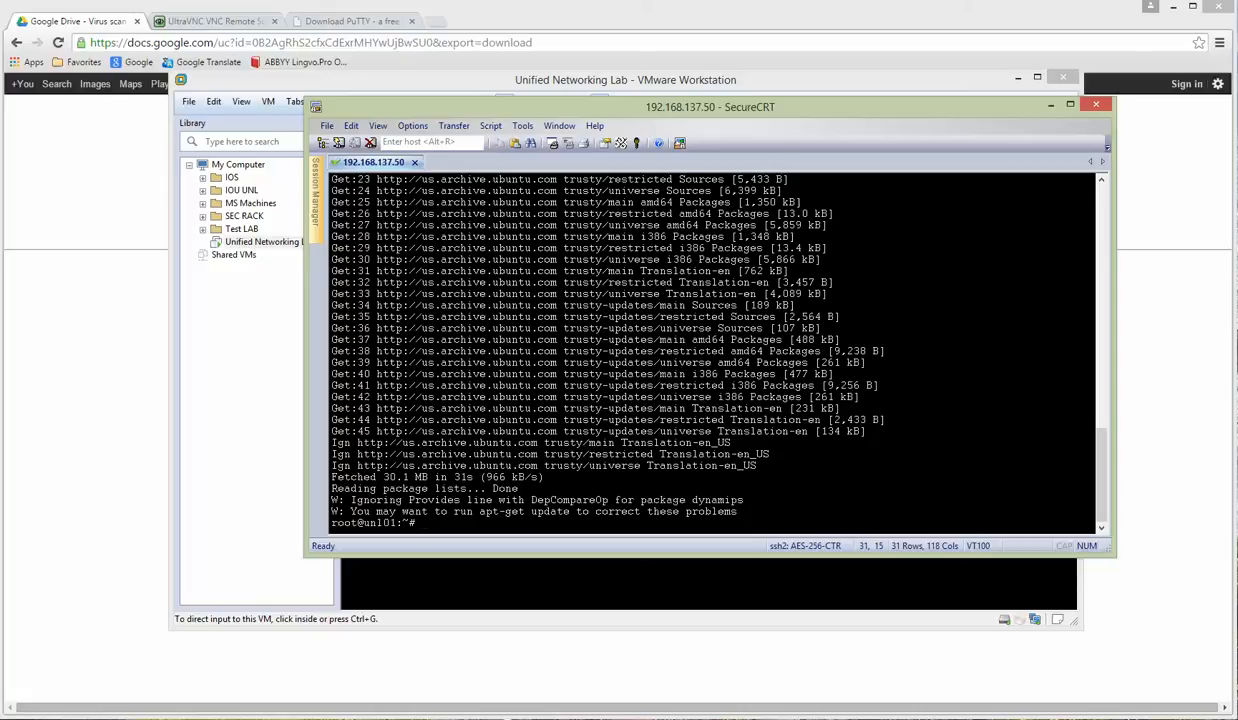
pyautogui.write('apt-get upgrade unetlab')
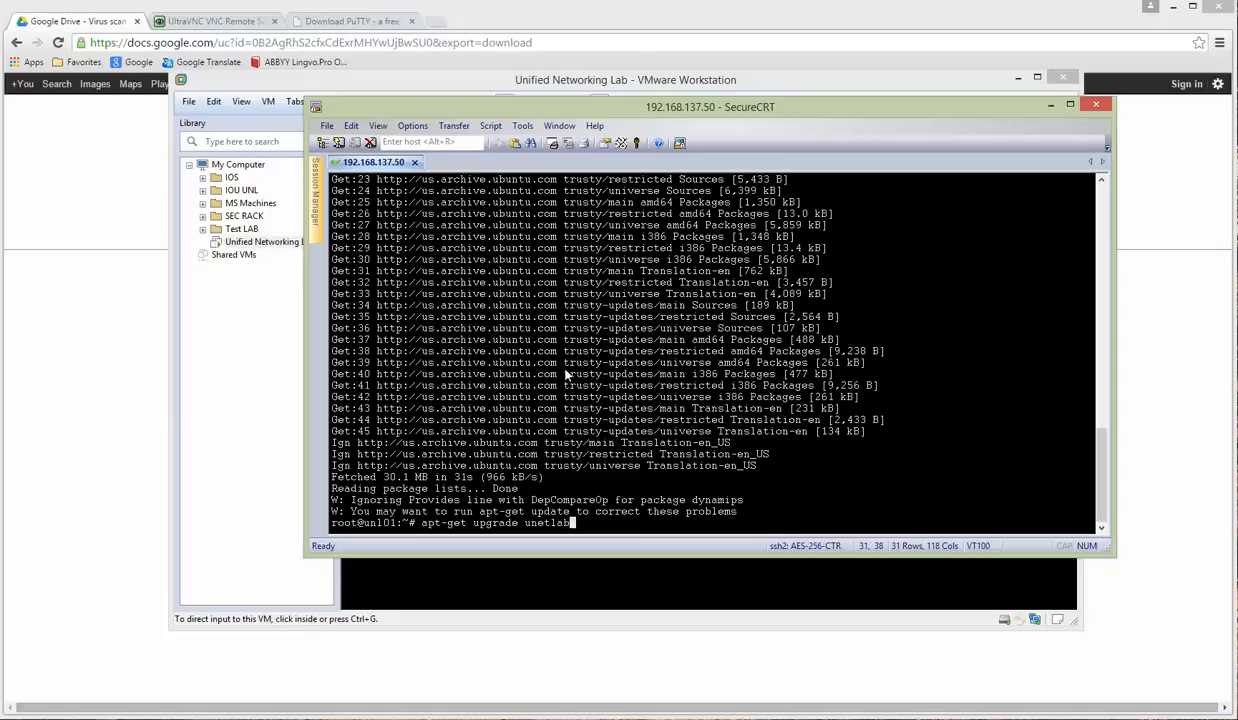
# Step: Run apt-get upgrade unetlab, answer Y, and keep the existing /etc/issue file
pyautogui.scroll(15, 546, 355)
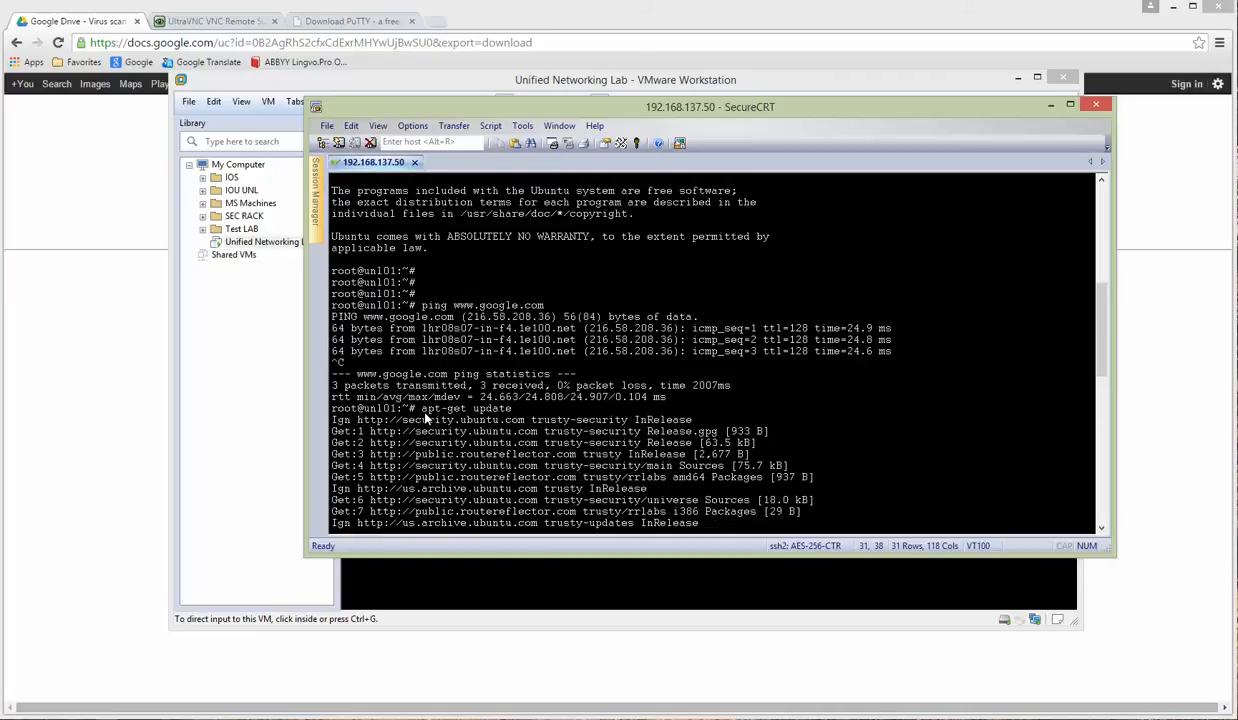
pyautogui.moveTo(425, 410); pyautogui.dragTo(510, 409)
pyautogui.scroll(-16, 618, 345)
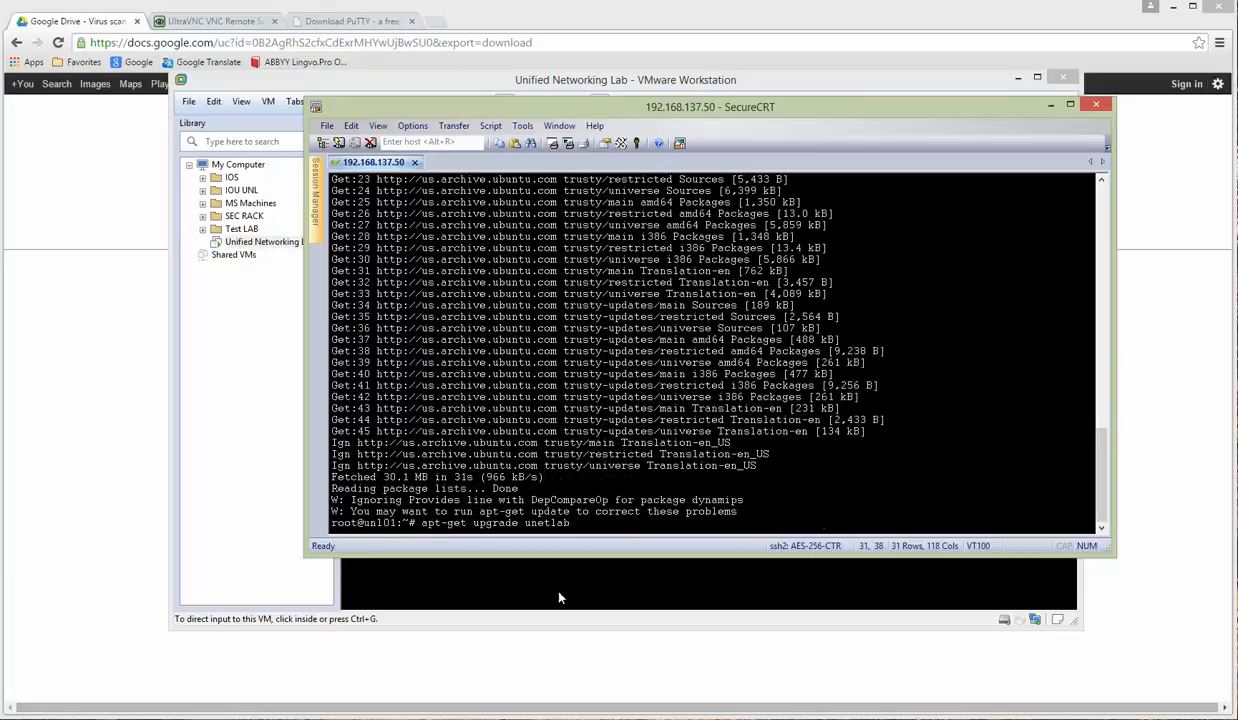
pyautogui.click(423, 524)
pyautogui.moveTo(424, 526); pyautogui.dragTo(572, 522)
pyautogui.click(593, 523)
pyautogui.press('Return')
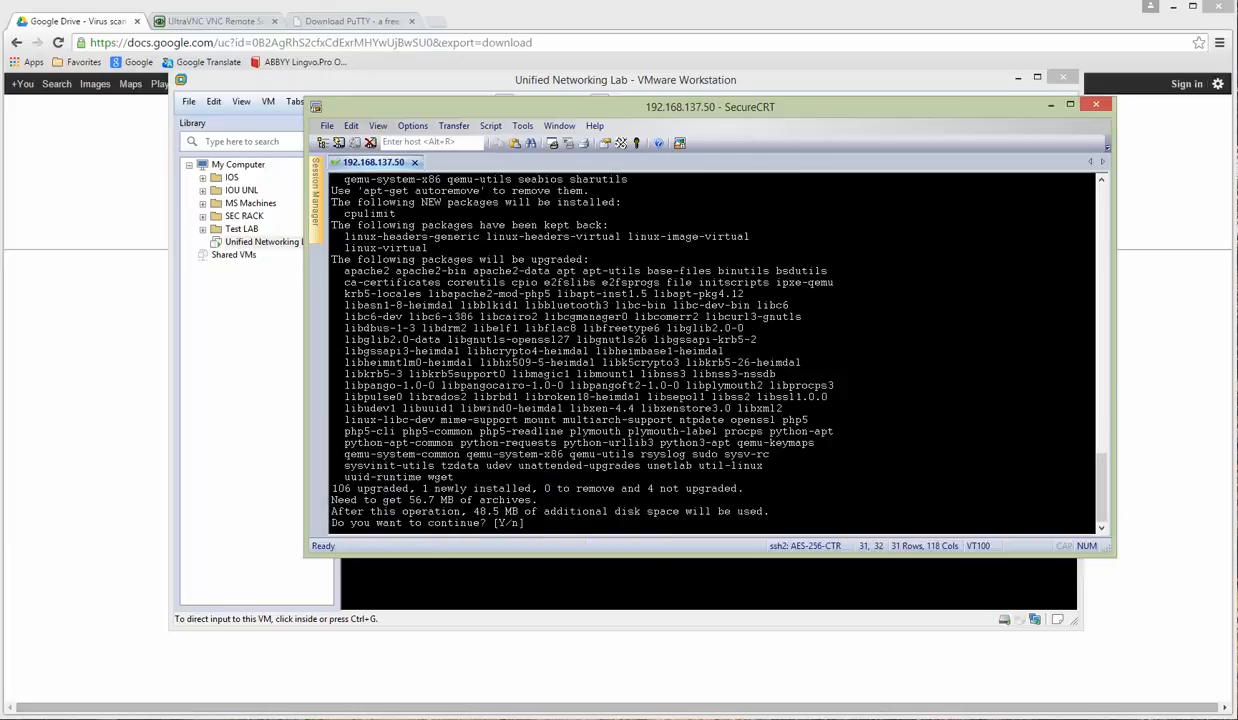
pyautogui.write('Y')
pyautogui.press('Return')
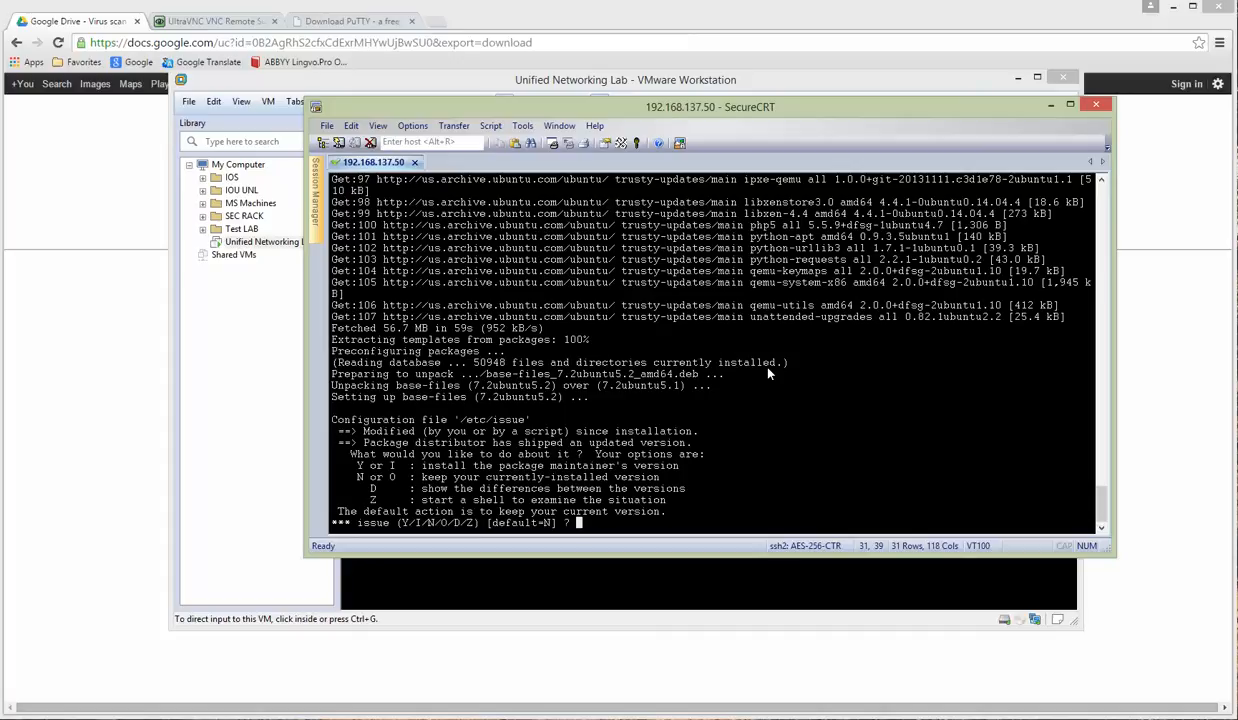
pyautogui.press('Return')
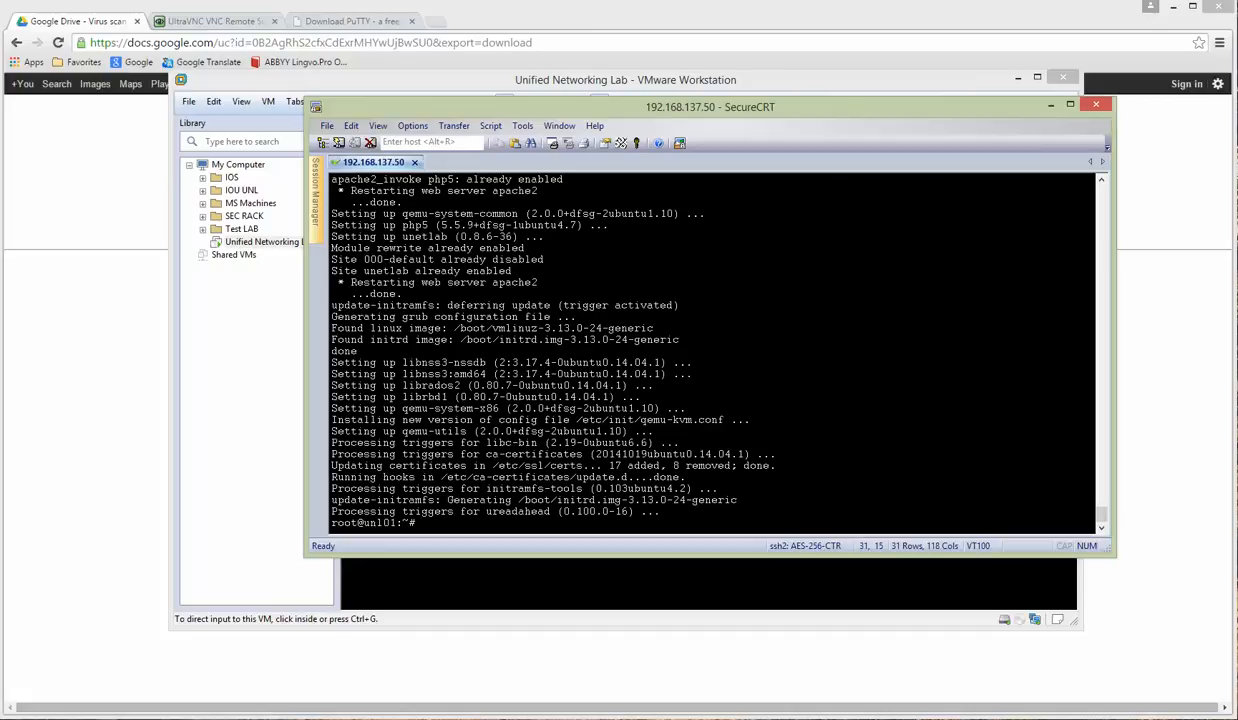
pyautogui.press('Return')
pyautogui.press('Return')
pyautogui.press('Return')
pyautogui.press('Return')
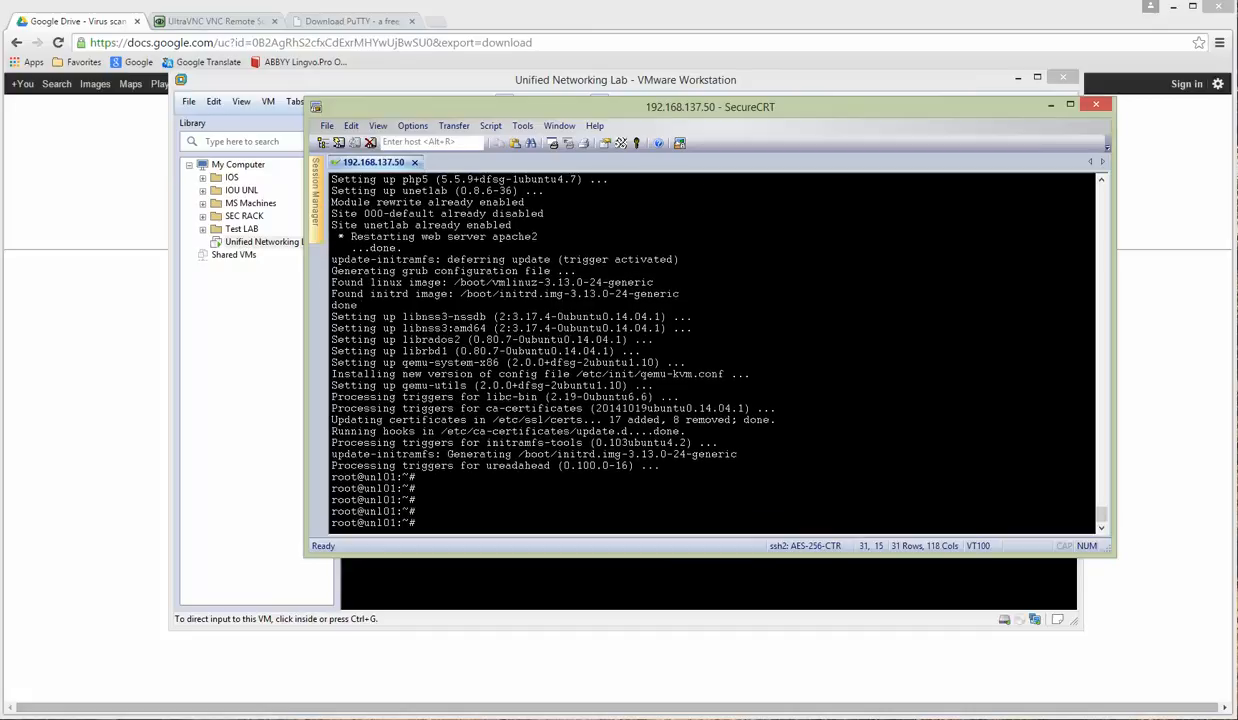
# Step: Run dpkg -l unetlab and highlight the installed version 0.8.6-36
pyautogui.write('dpkg -l unetlab')
pyautogui.press('Return')
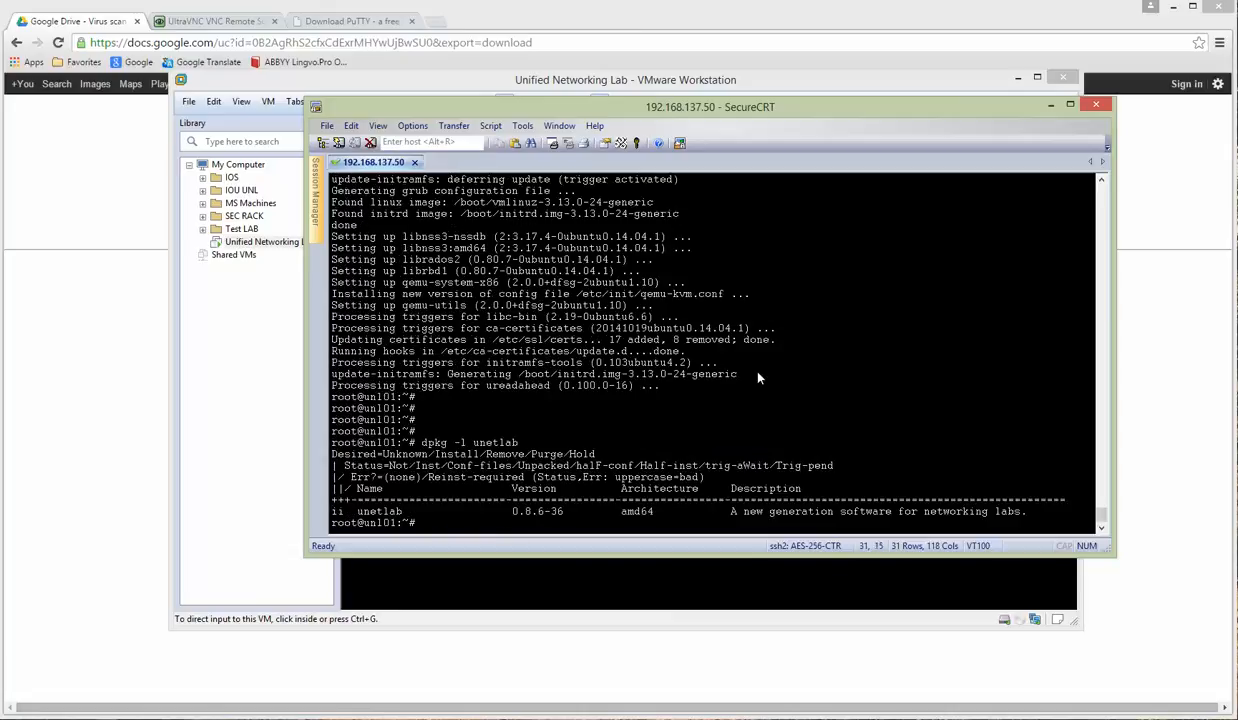
pyautogui.moveTo(512, 512); pyautogui.dragTo(563, 512)
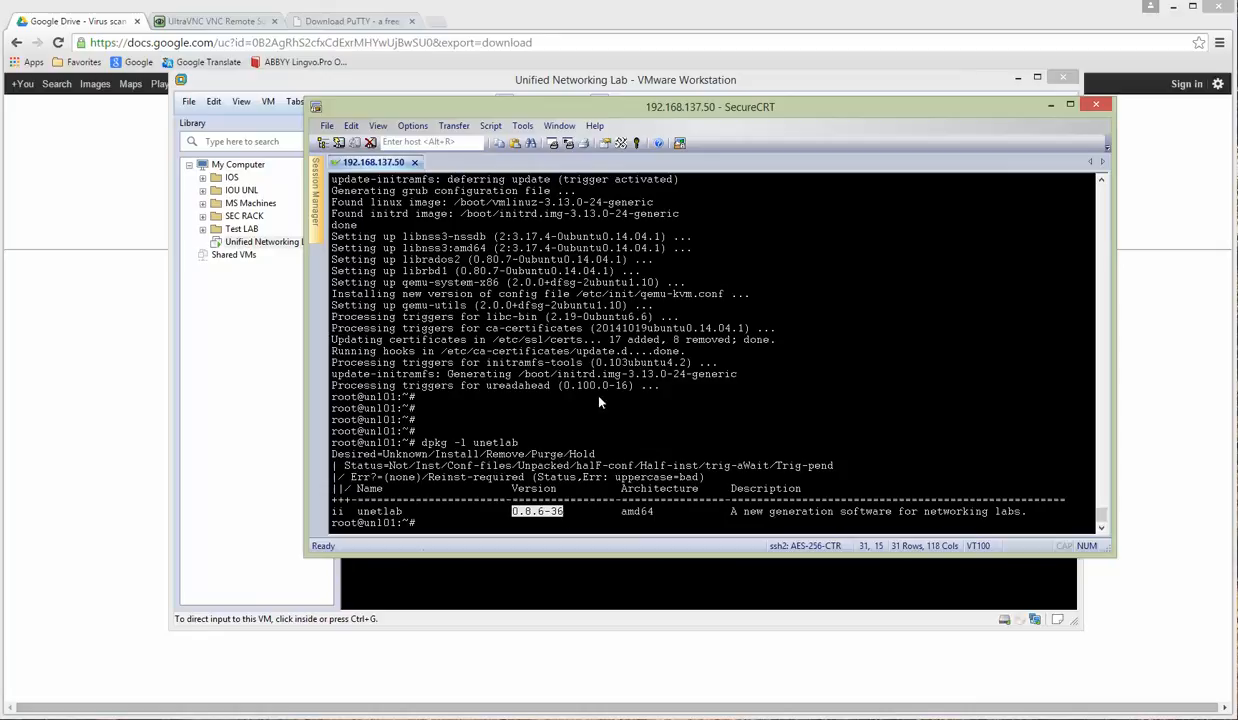
pyautogui.click(540, 511)
pyautogui.moveTo(512, 512); pyautogui.dragTo(569, 511)
pyautogui.click(545, 412)
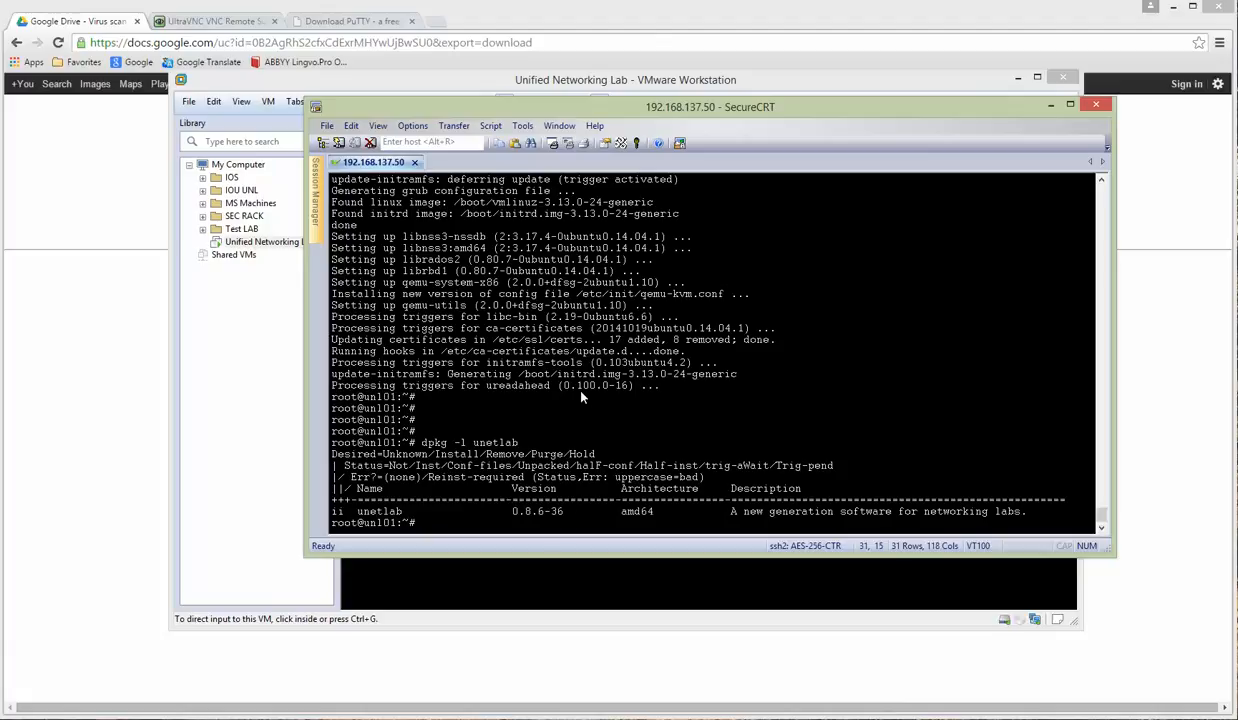
# Step: Minimize SecureCRT and bring up the VMware console at the unl01 login prompt
pyautogui.click(1051, 106)
pyautogui.click(636, 310)
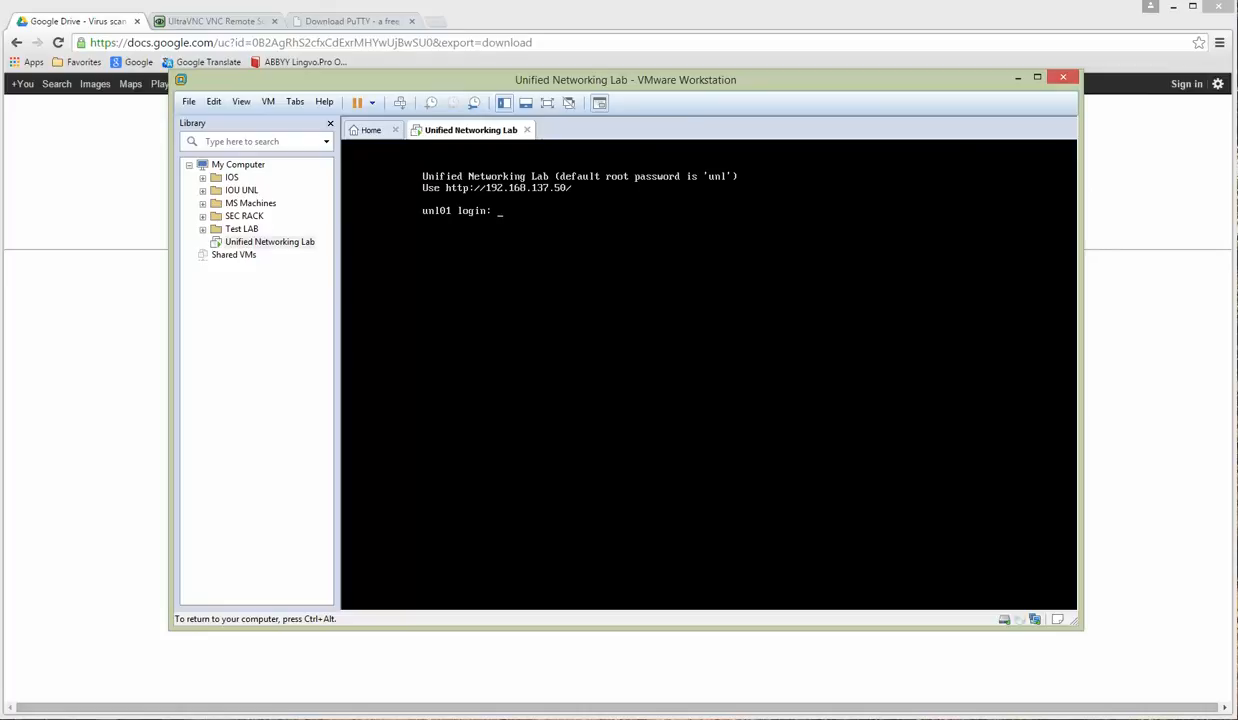
pyautogui.hotkey('ctrl', 'alt')
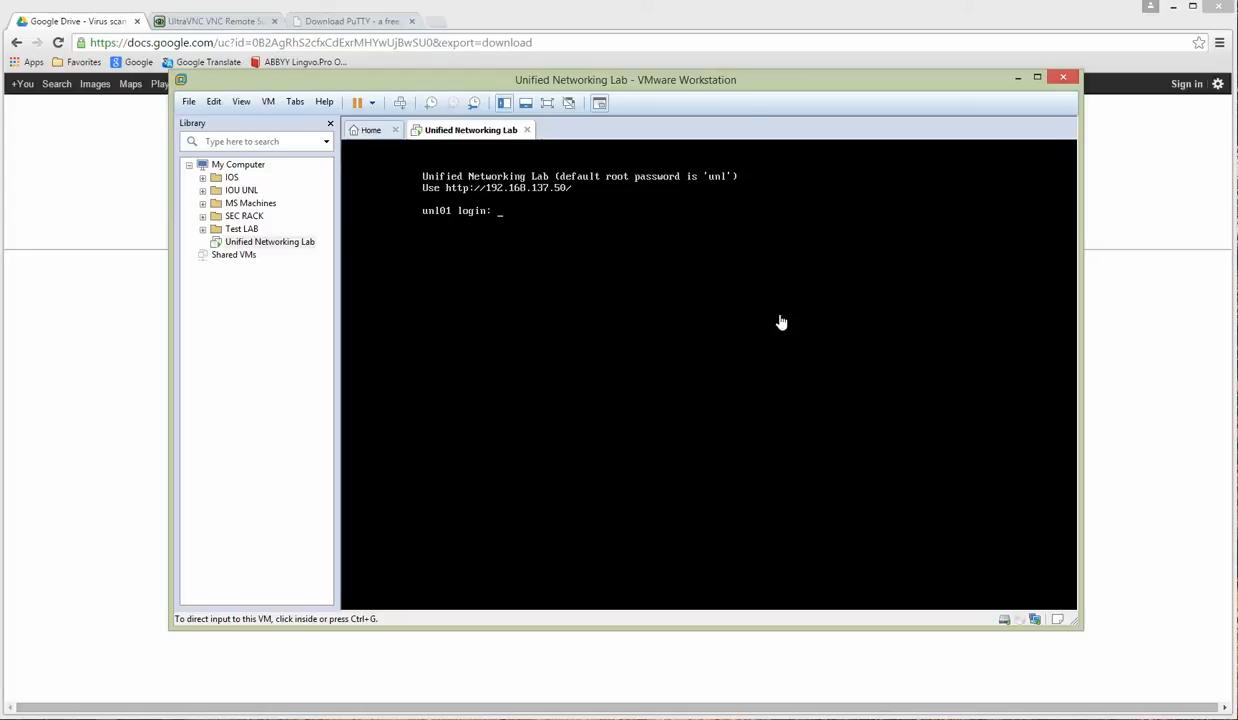
# Step: Power off the Unified Networking Lab VM via its tab's Power > Power Off
pyautogui.rightClick(458, 132)
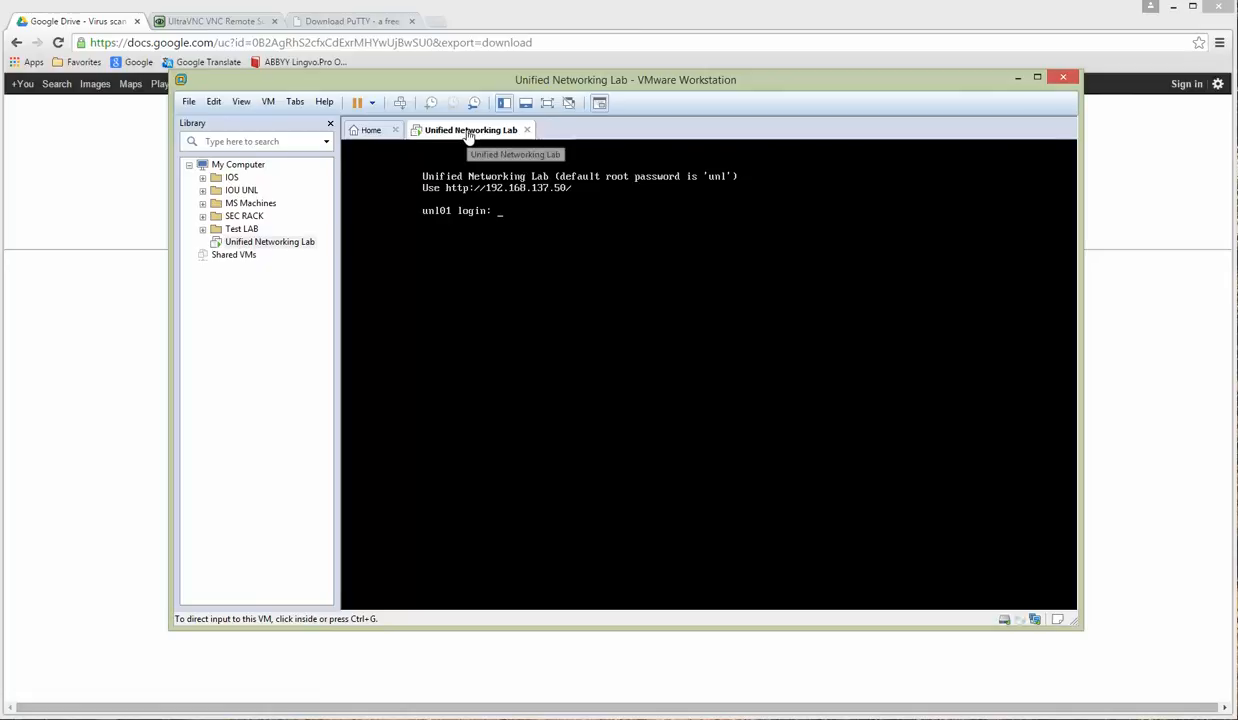
pyautogui.moveTo(503, 160)
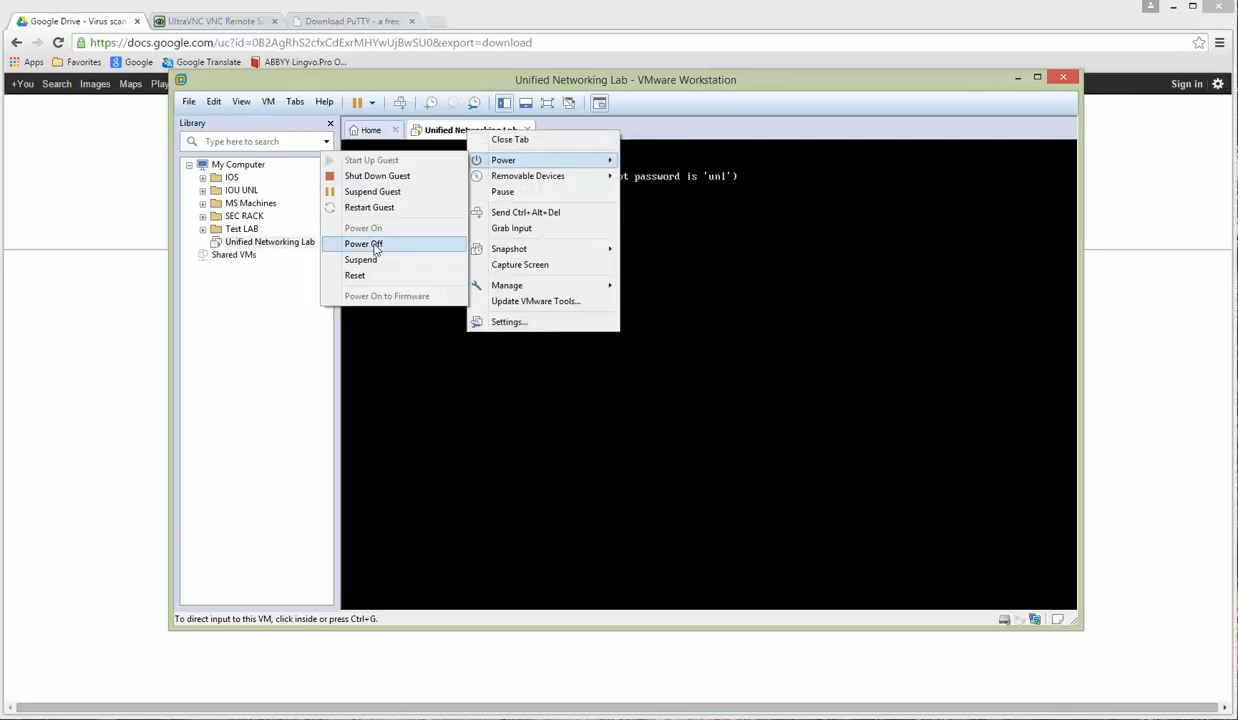
pyautogui.click(376, 246)
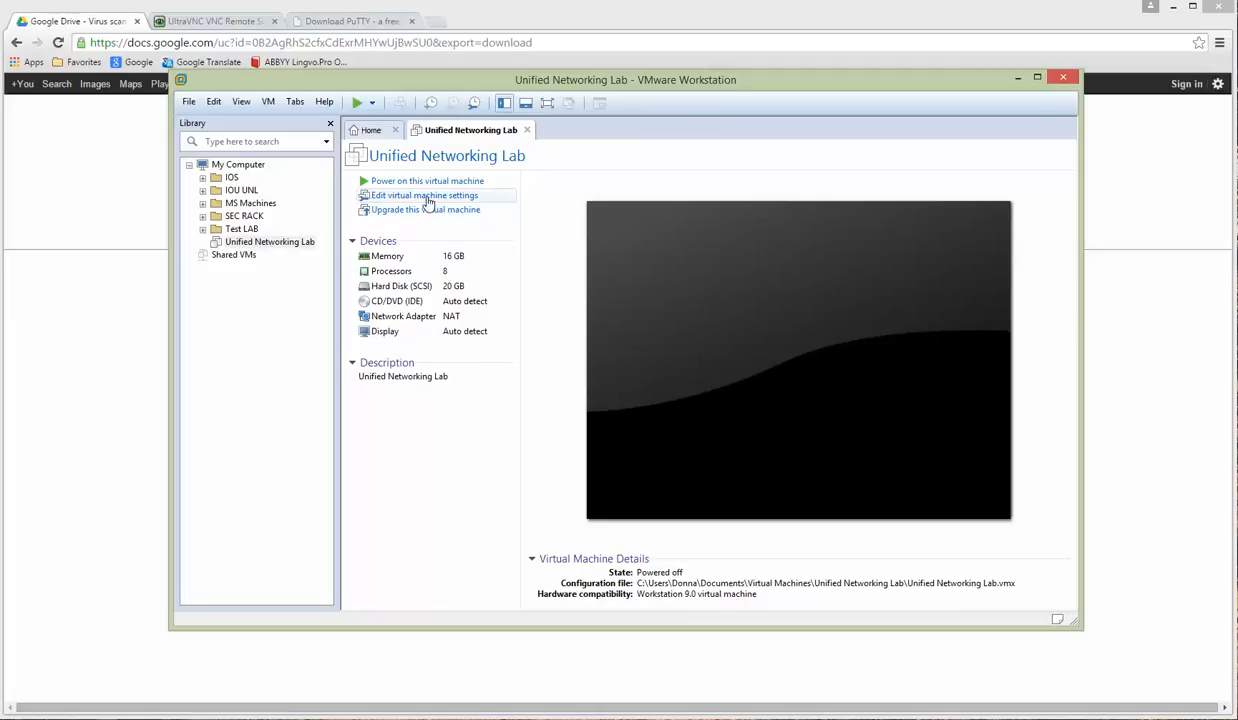
pyautogui.click(214, 102)
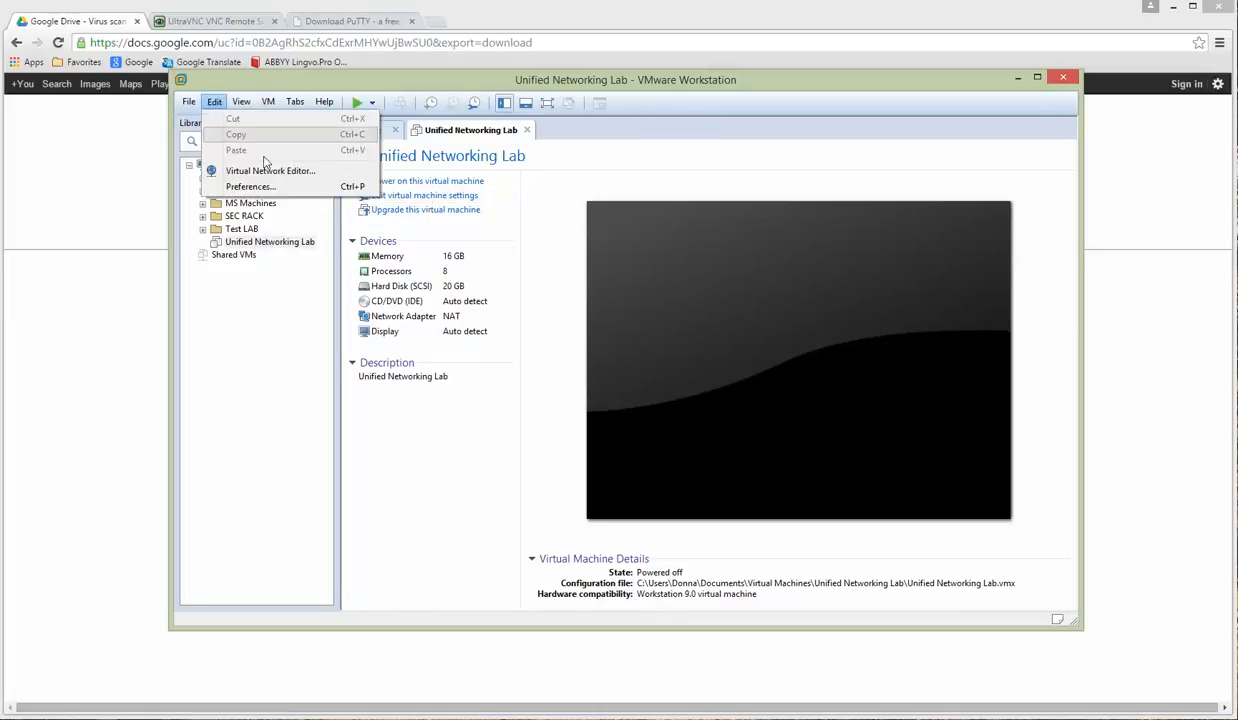
pyautogui.click(272, 171)
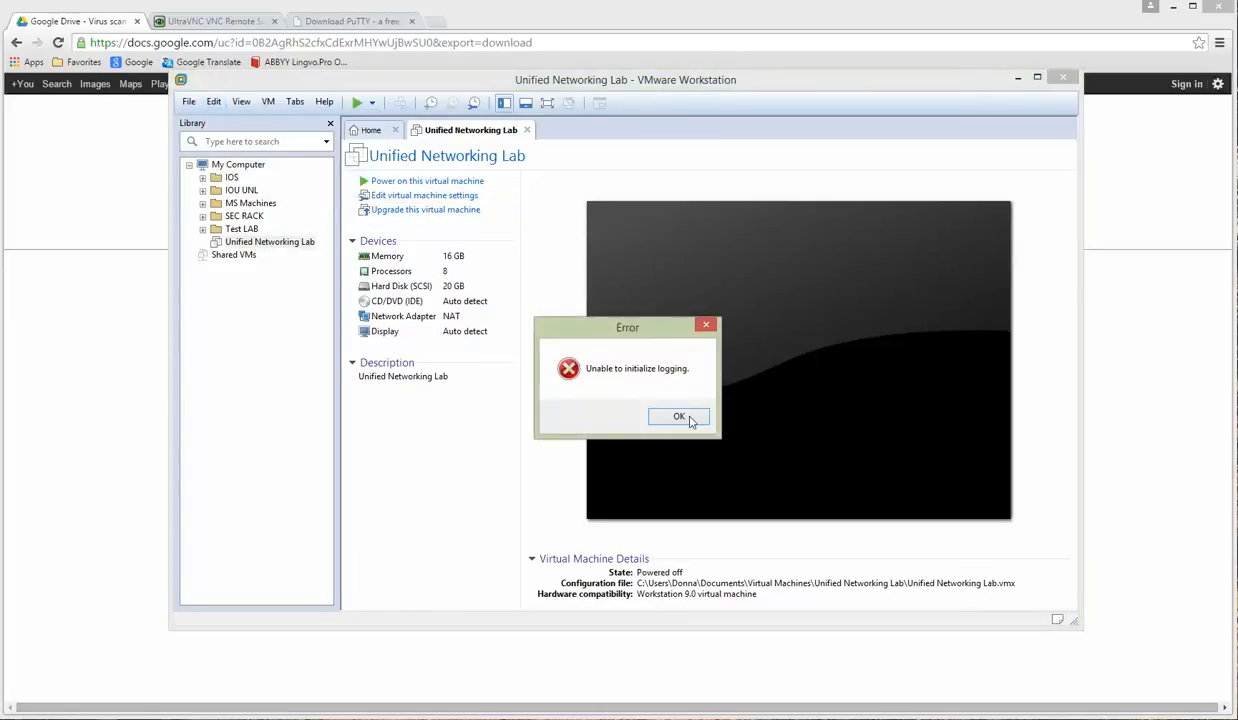
pyautogui.click(688, 419)
pyautogui.click(214, 103)
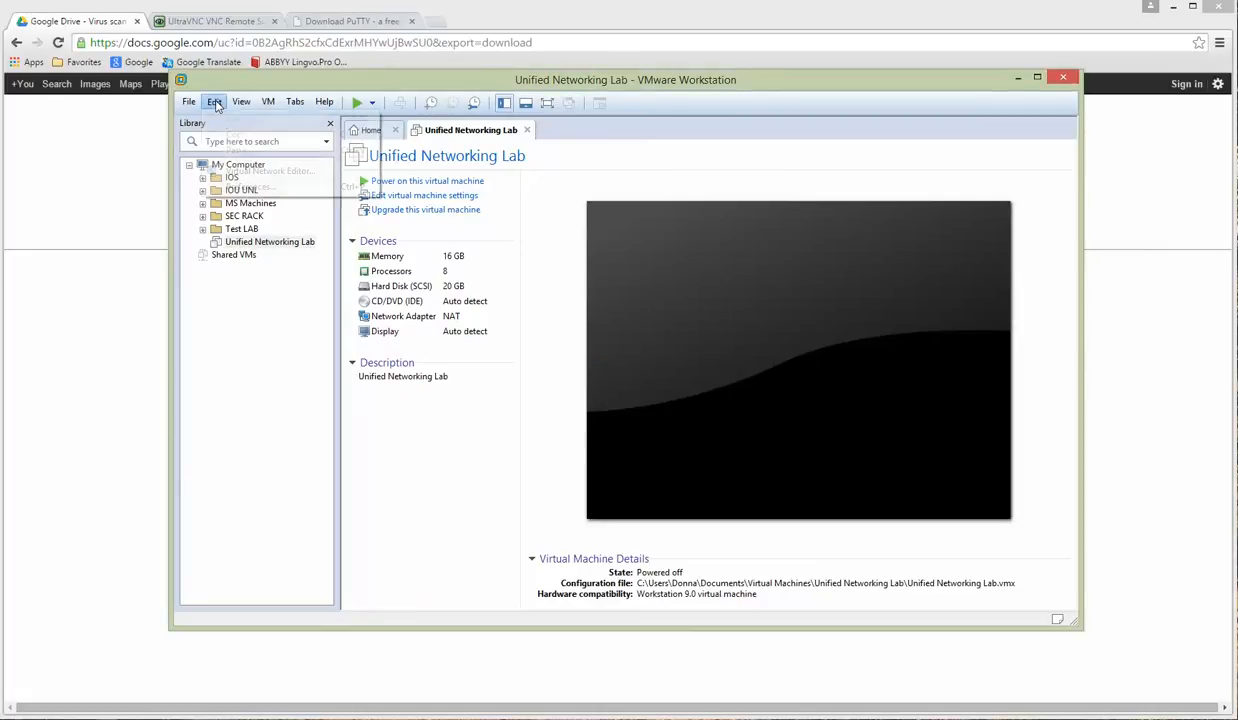
pyautogui.click(258, 171)
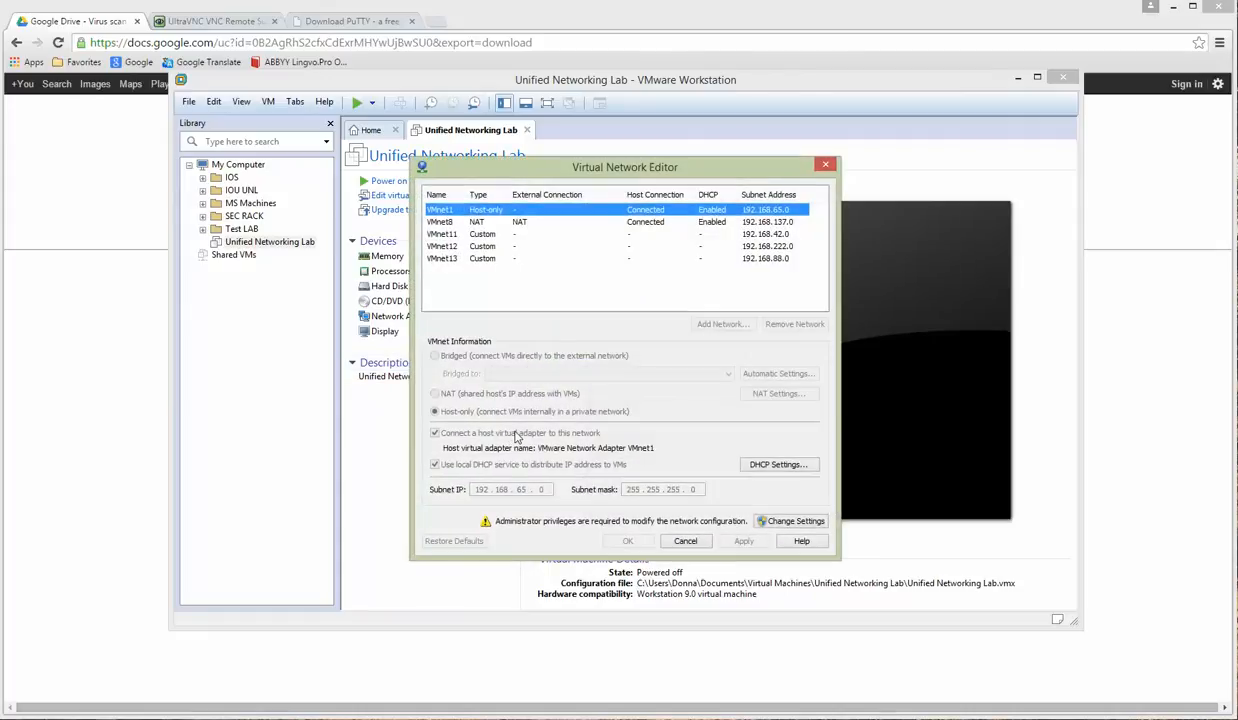
pyautogui.click(478, 235)
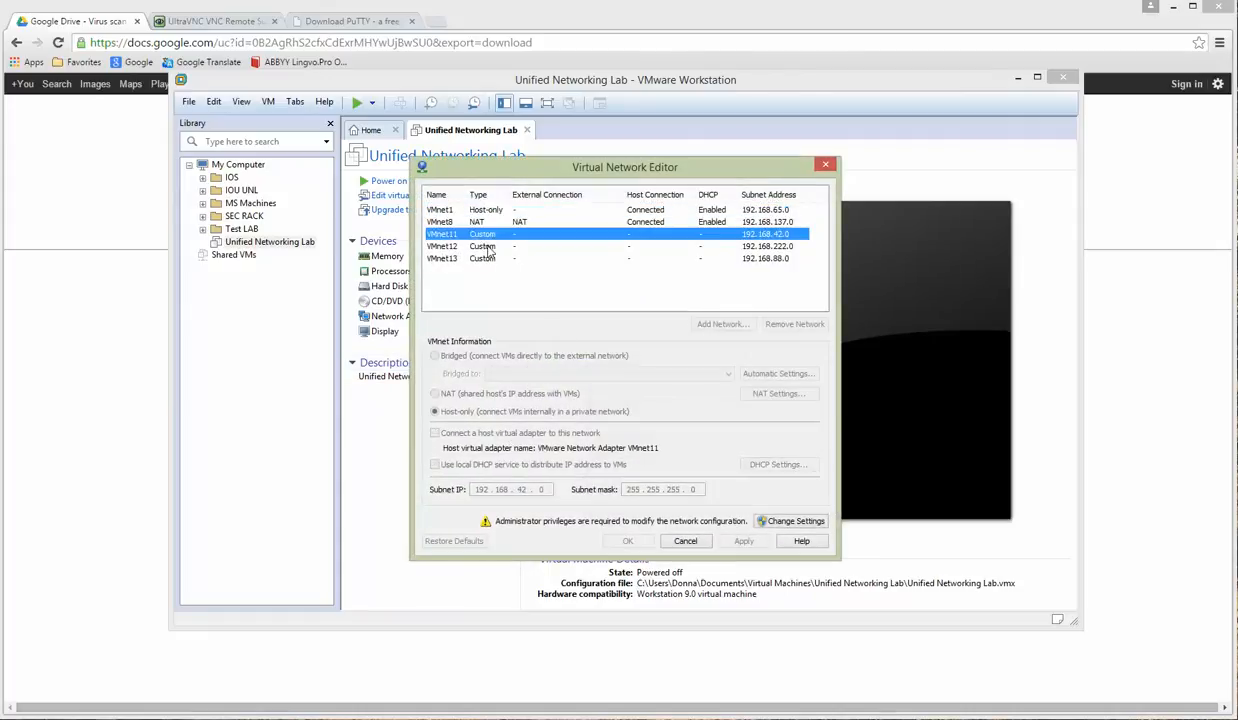
pyautogui.click(480, 247)
pyautogui.click(480, 259)
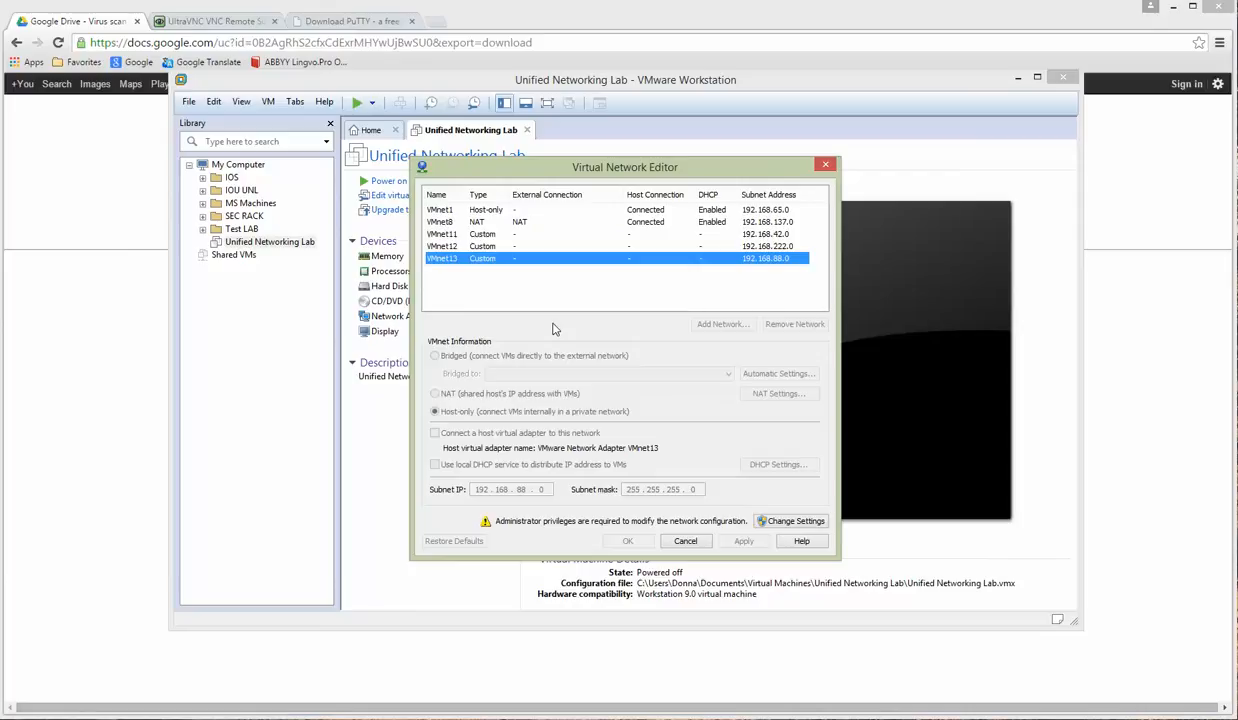
pyautogui.click(489, 235)
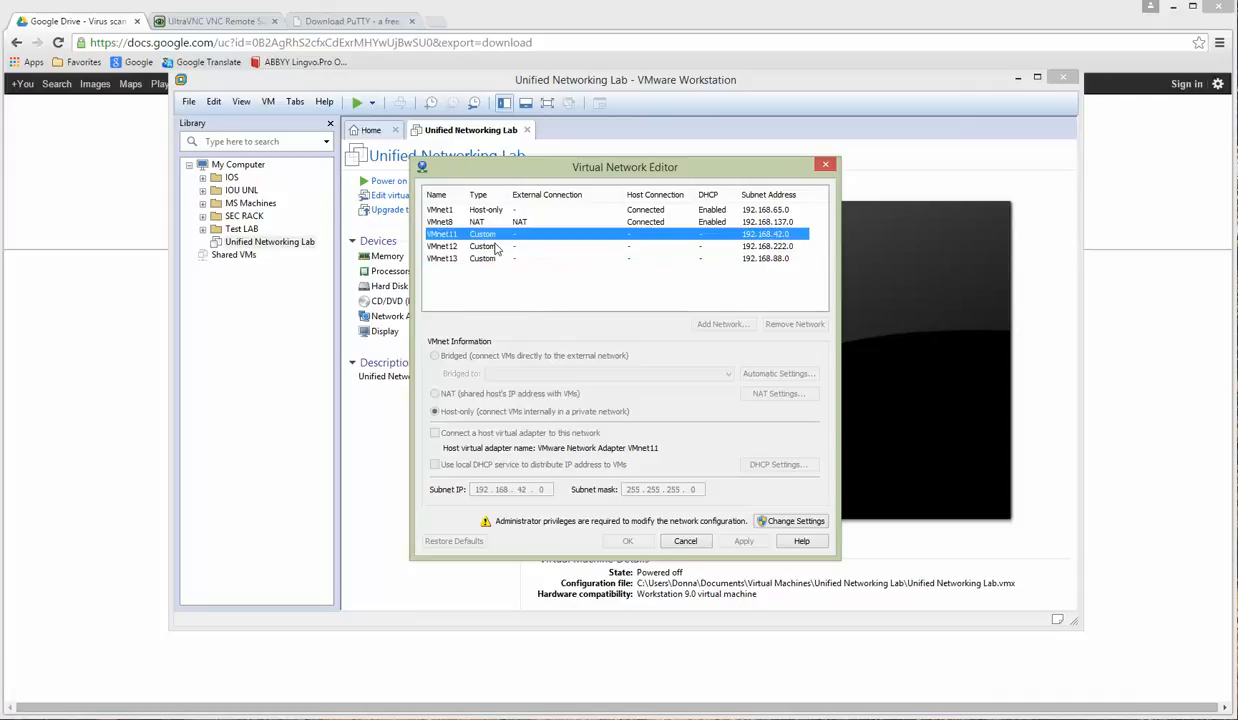
pyautogui.click(491, 247)
pyautogui.click(490, 259)
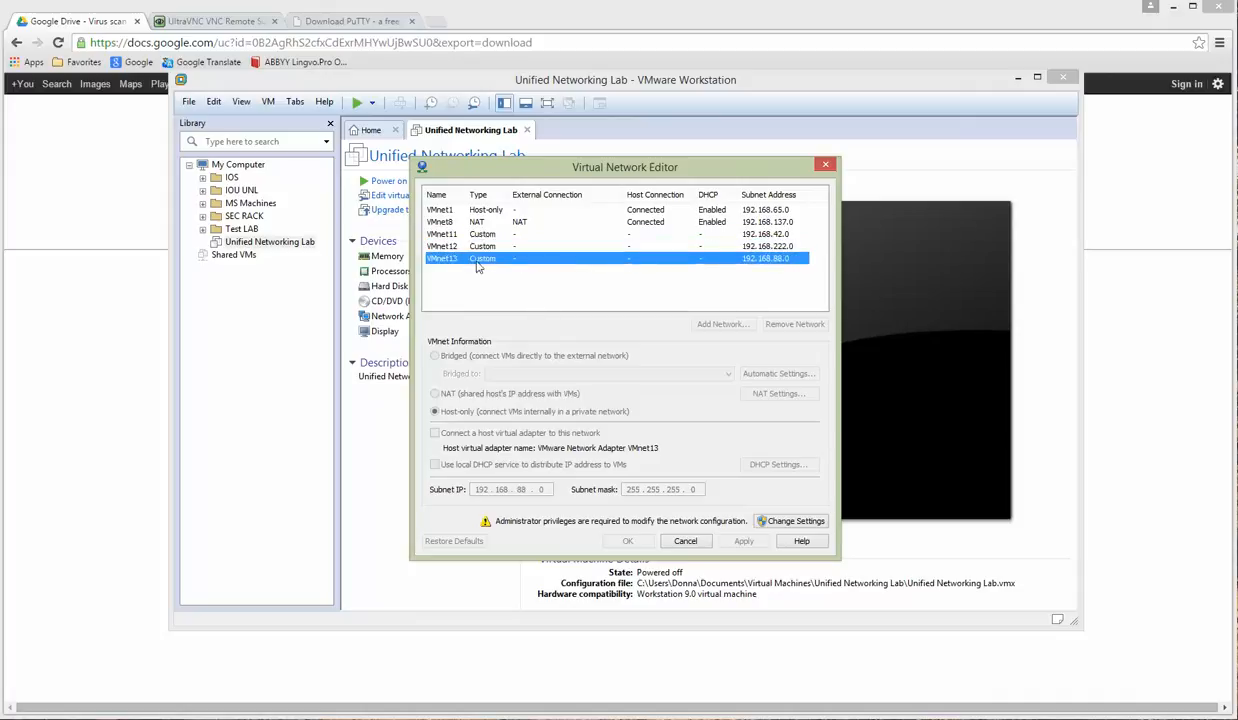
pyautogui.click(765, 520)
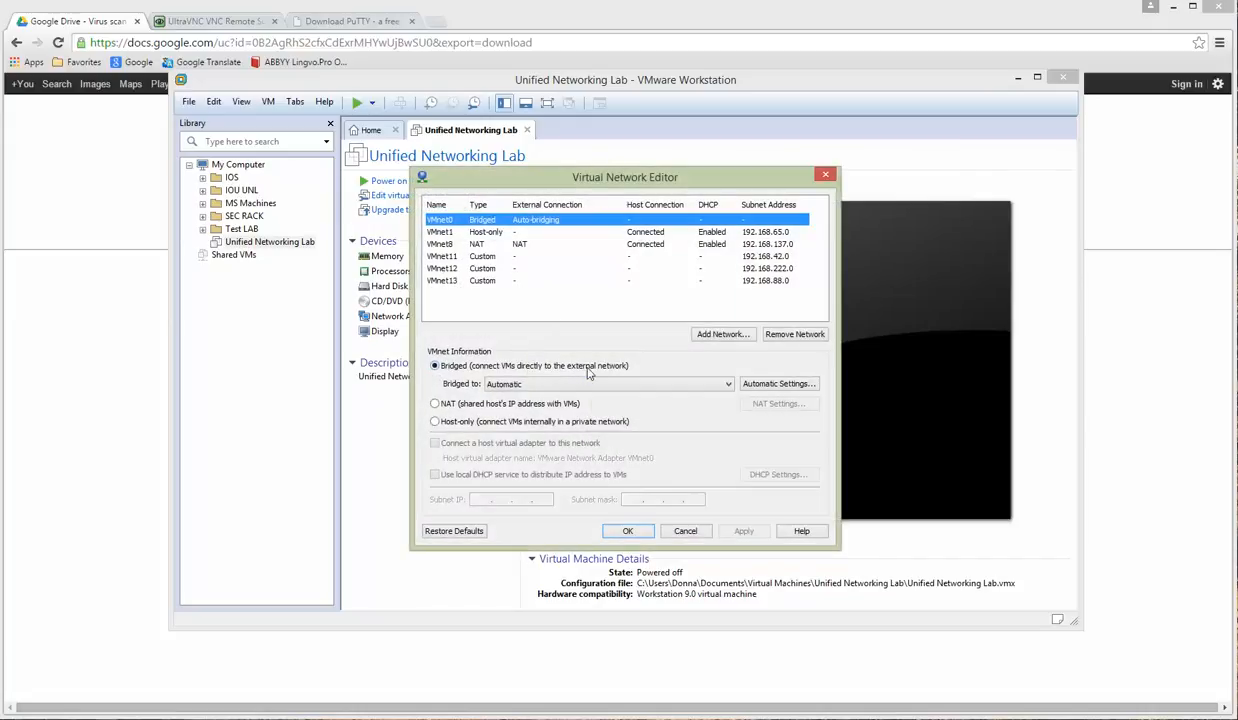
pyautogui.click(486, 257)
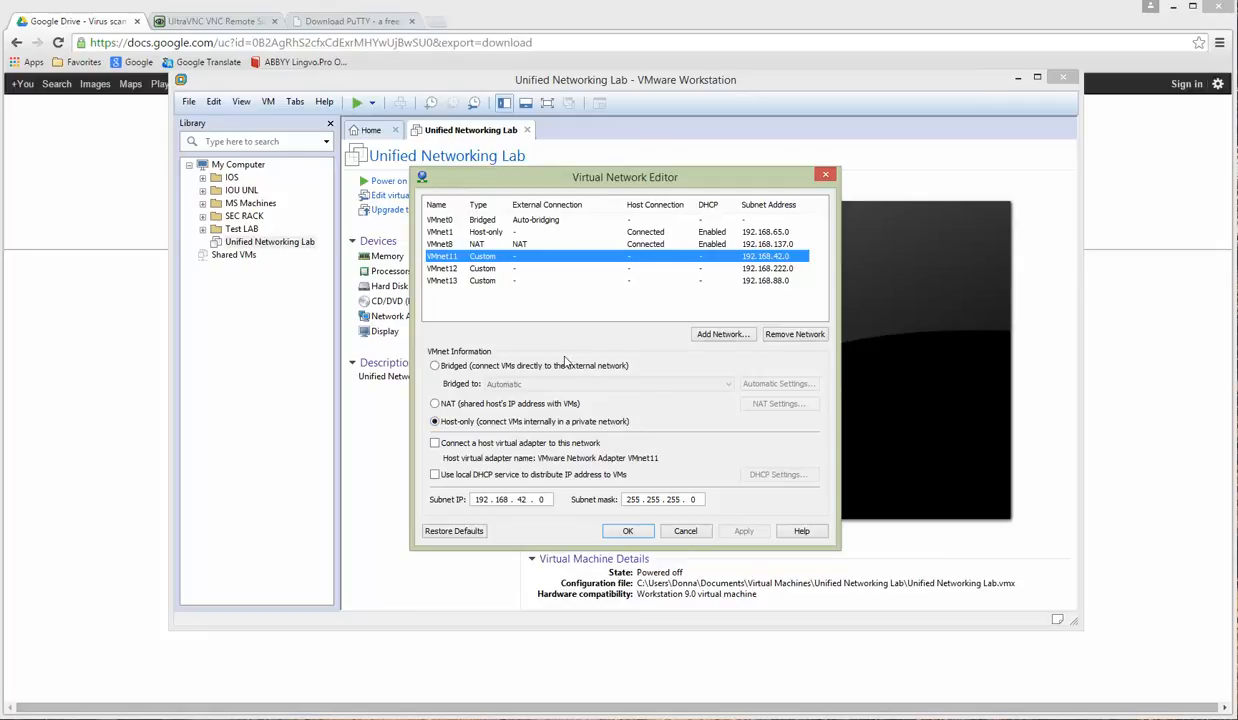
pyautogui.click(684, 530)
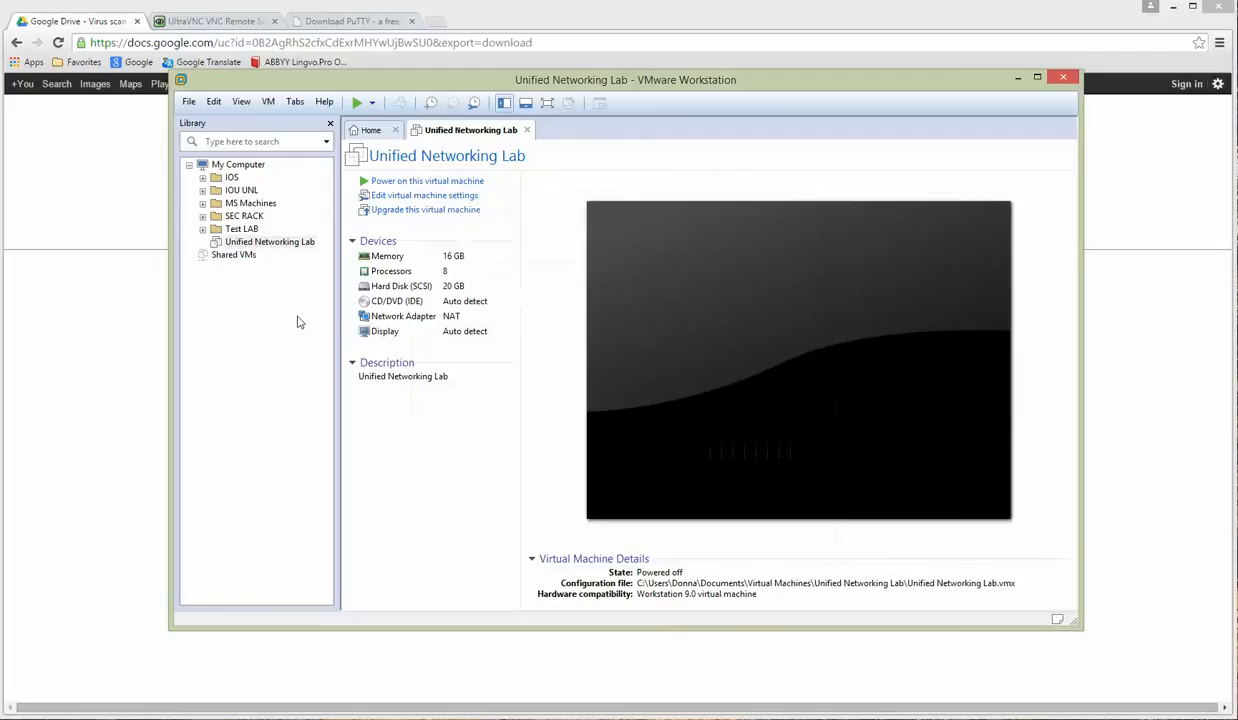
pyautogui.click(203, 204)
pyautogui.click(266, 216)
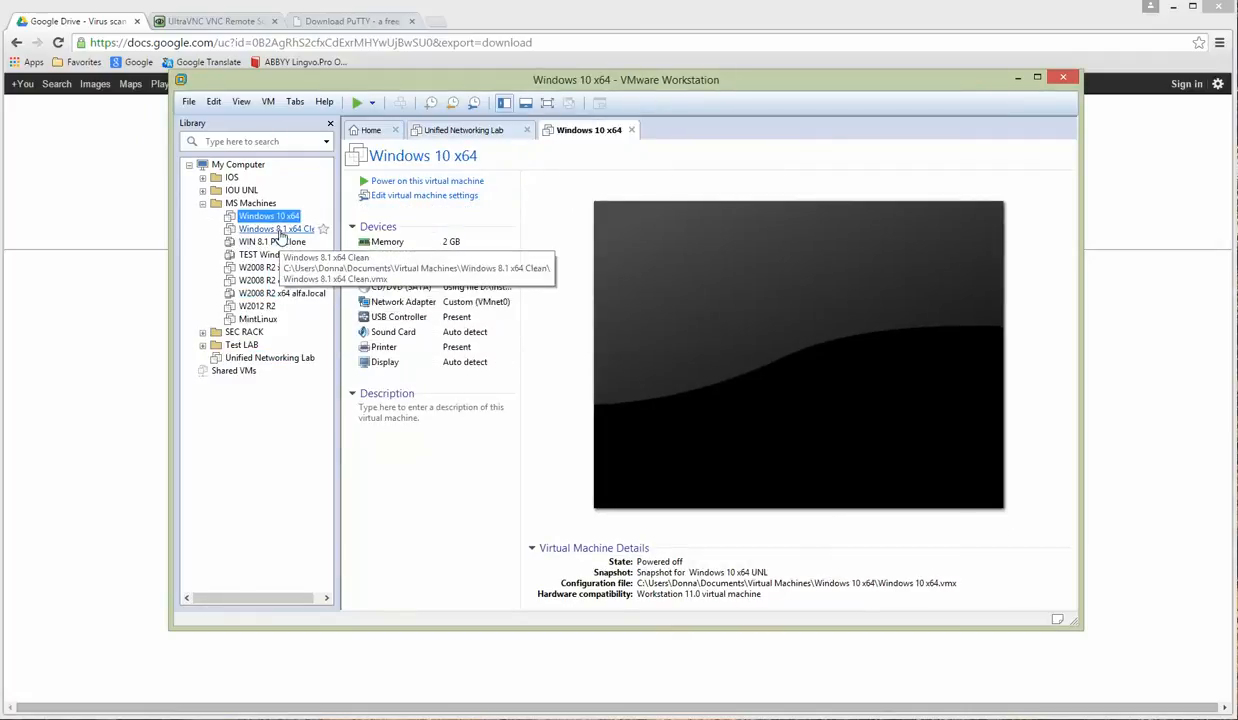
pyautogui.click(203, 204)
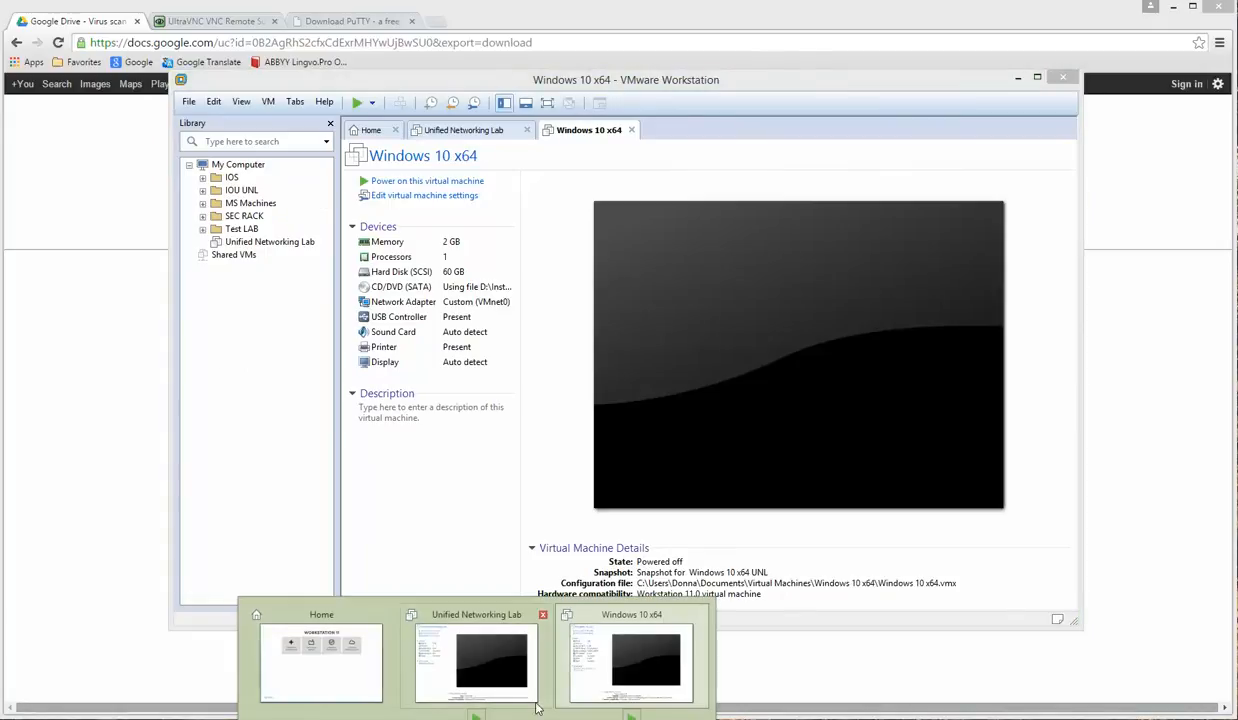
pyautogui.click(650, 622)
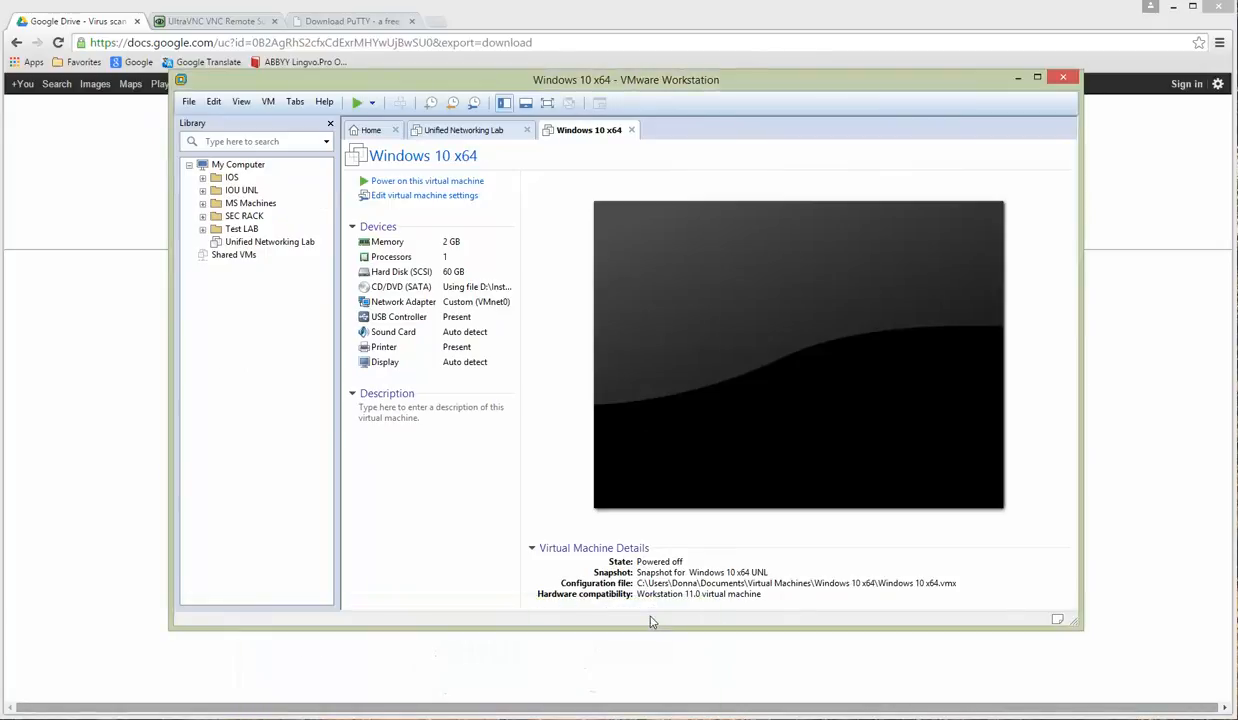
pyautogui.click(632, 130)
pyautogui.click(214, 101)
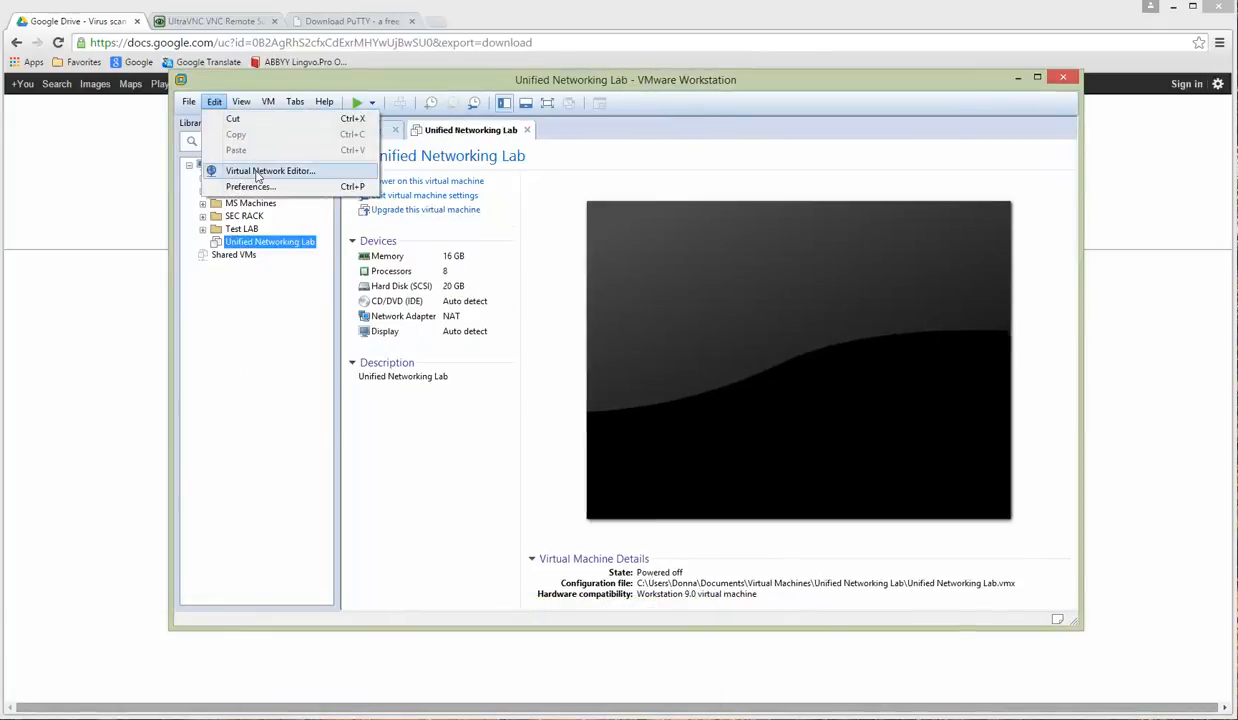
# Step: In the Virtual Network Editor with administrator rights, add networks VMnet14 and VMnet15
pyautogui.click(257, 172)
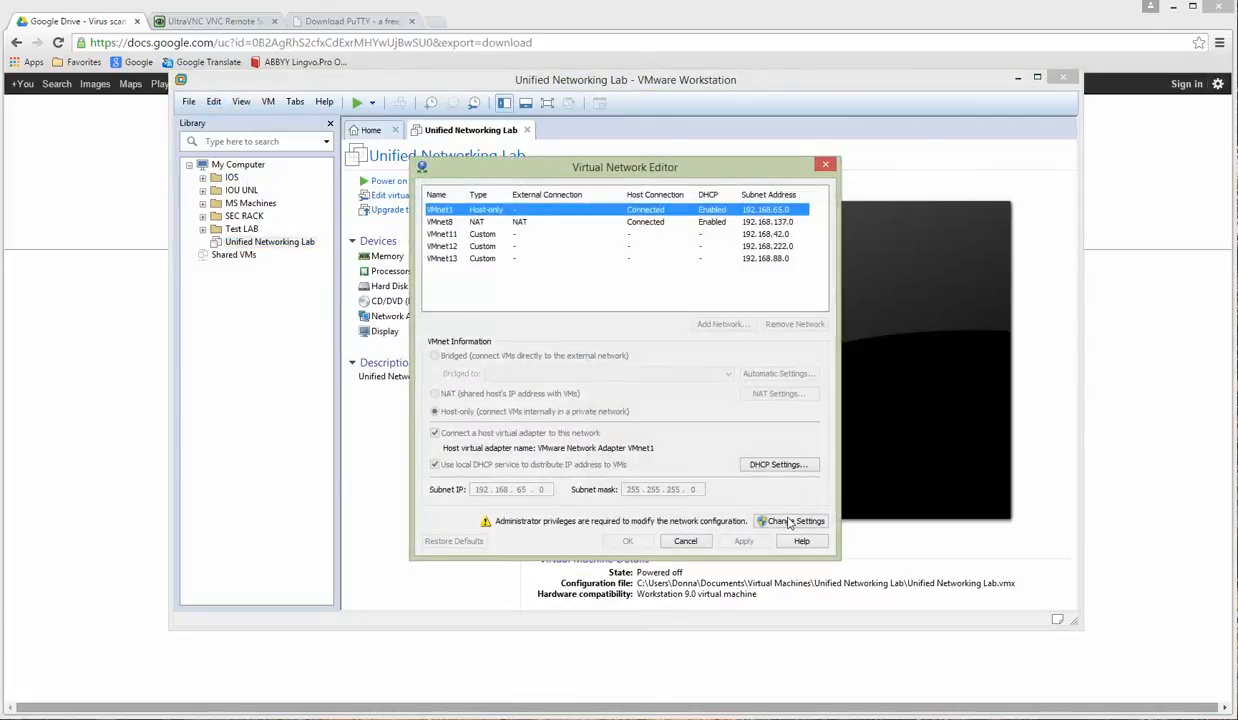
pyautogui.click(790, 521)
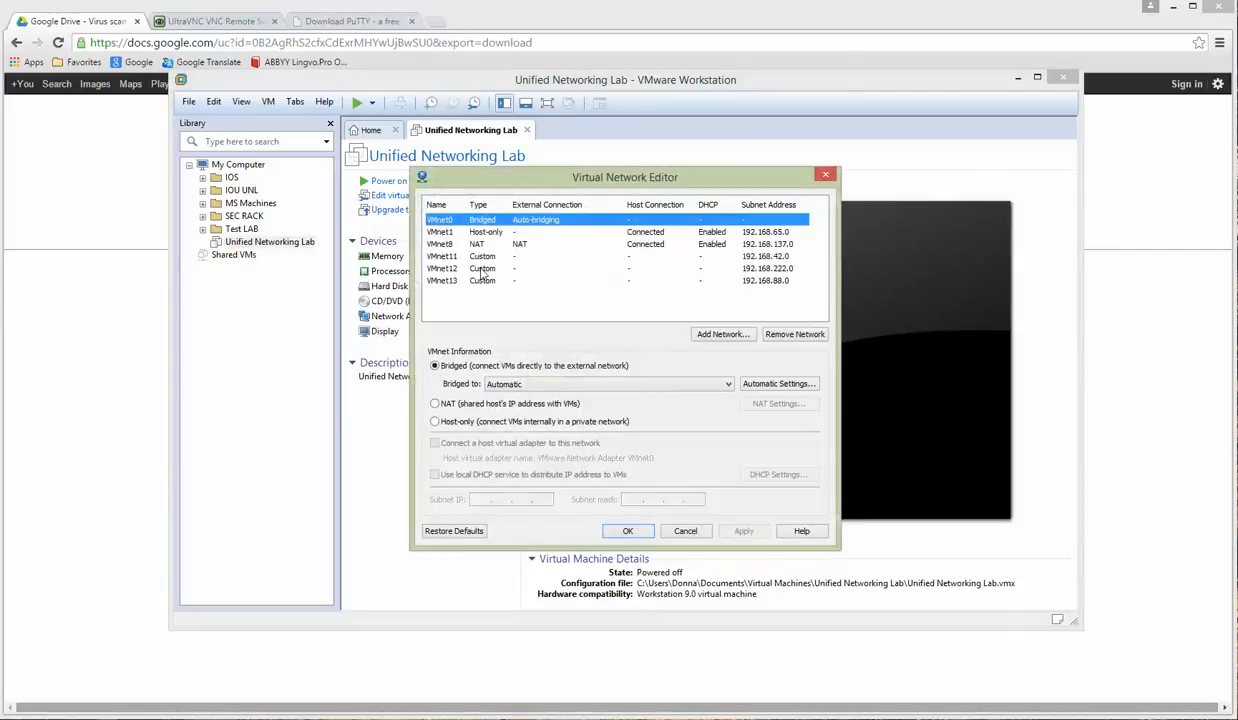
pyautogui.click(720, 335)
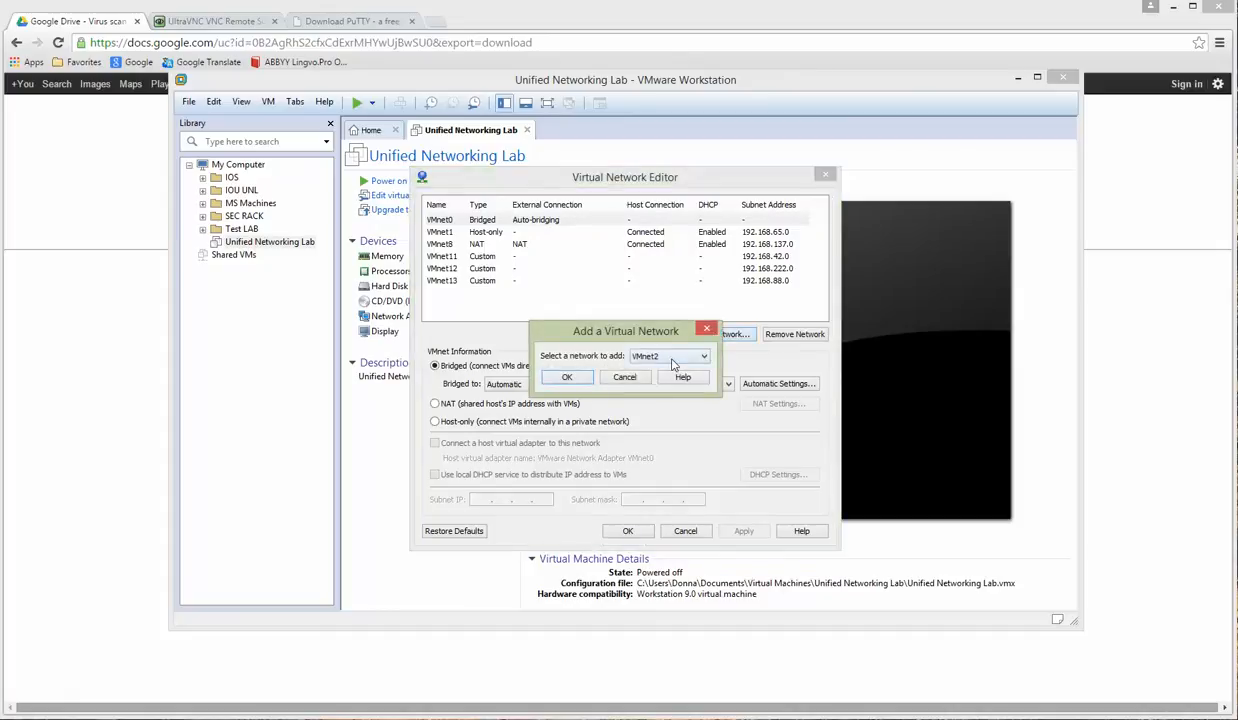
pyautogui.click(671, 357)
pyautogui.click(667, 445)
pyautogui.click(565, 379)
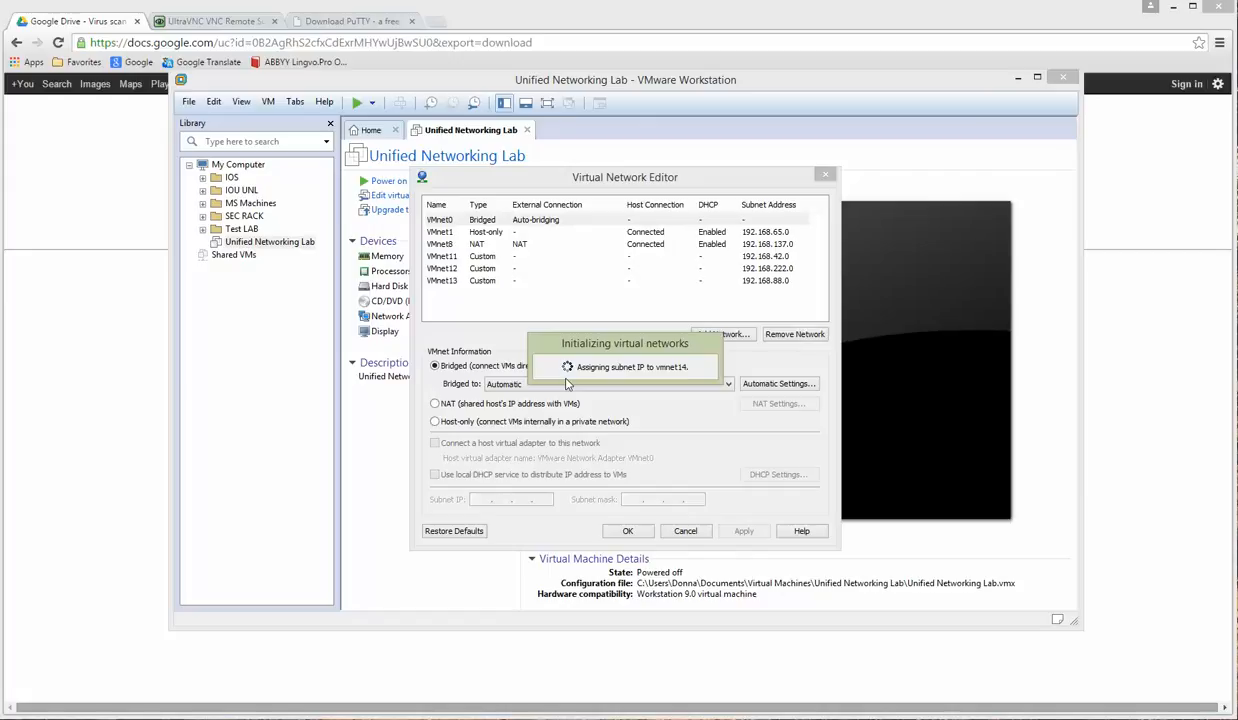
pyautogui.click(697, 333)
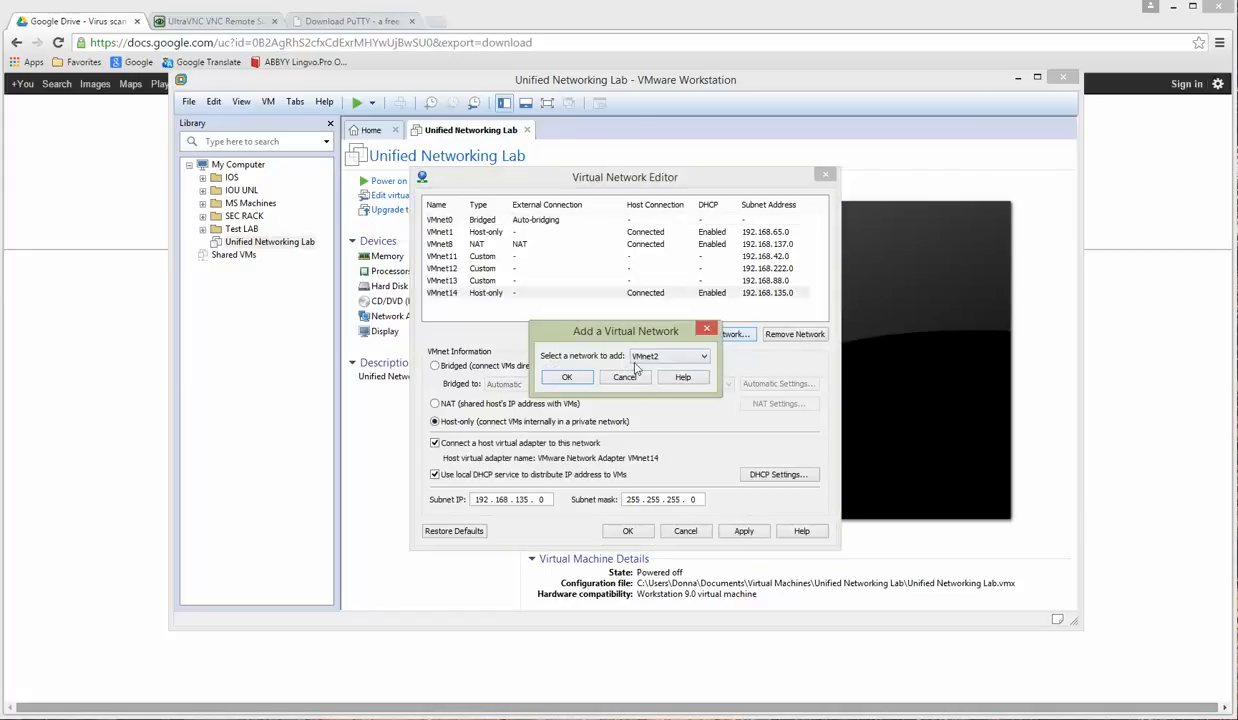
pyautogui.click(626, 356)
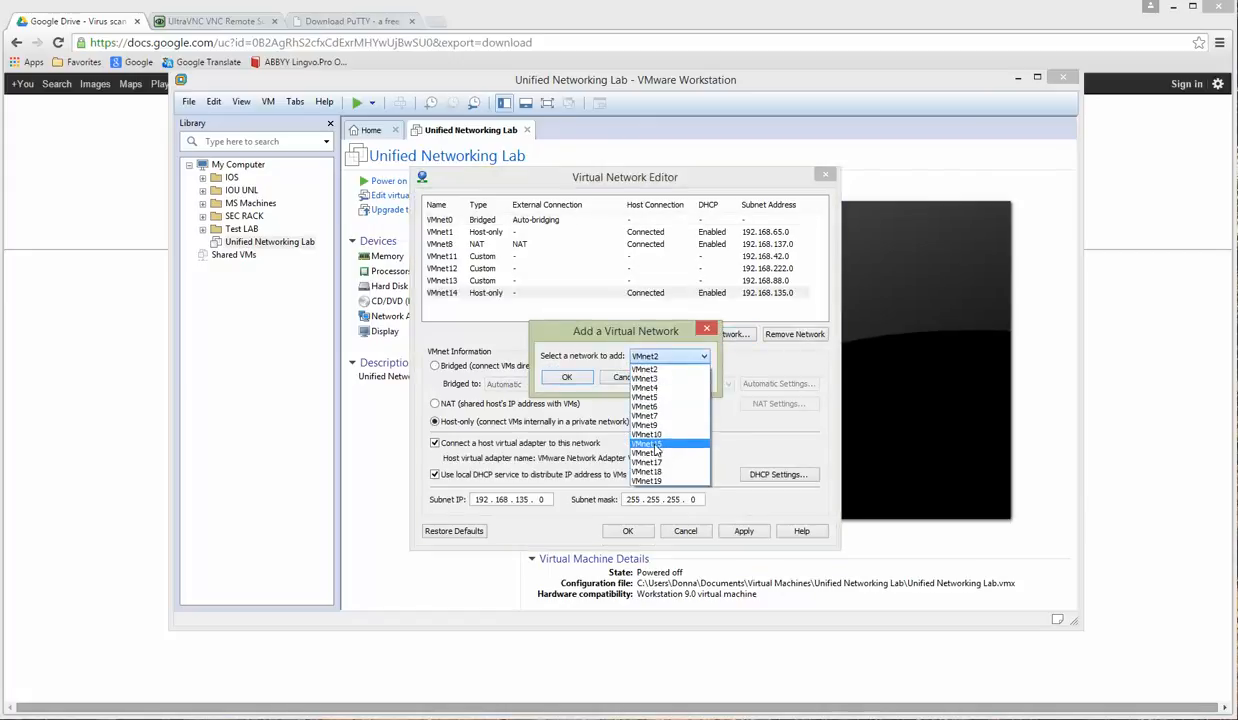
pyautogui.click(657, 445)
pyautogui.click(566, 376)
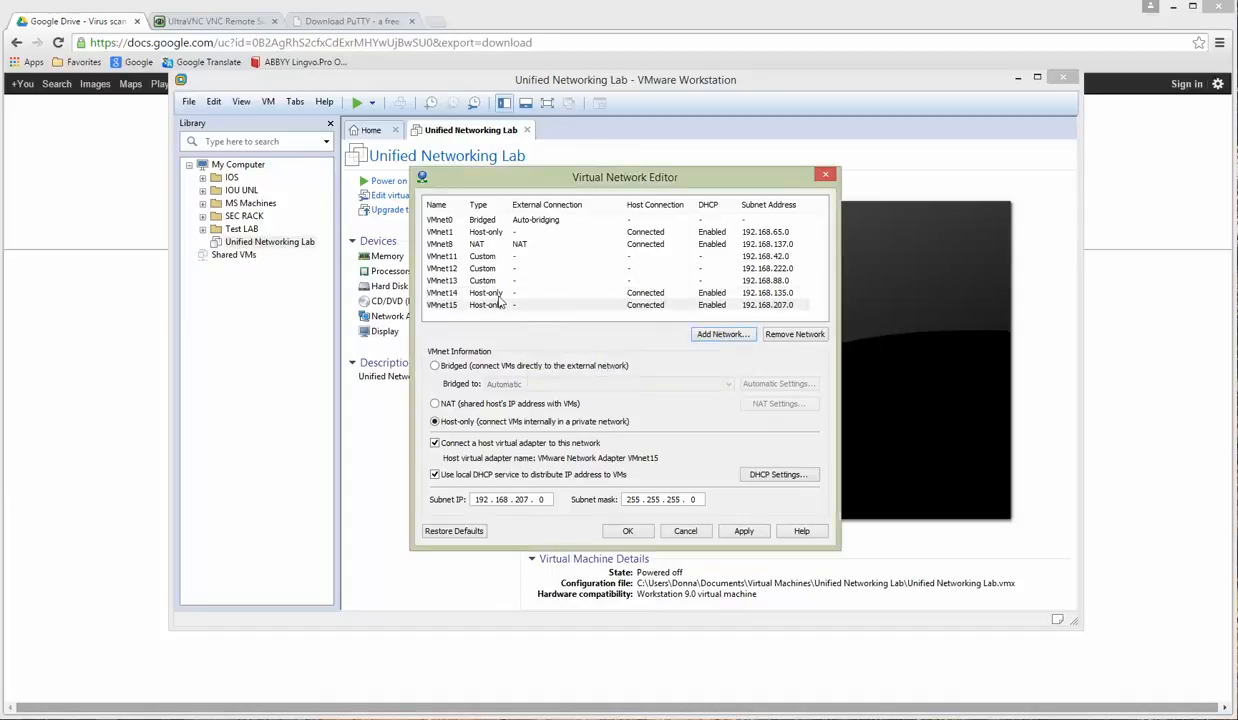
# Step: Disable host adapter and DHCP for VMnet14 and VMnet15, then apply and save
pyautogui.click(435, 443)
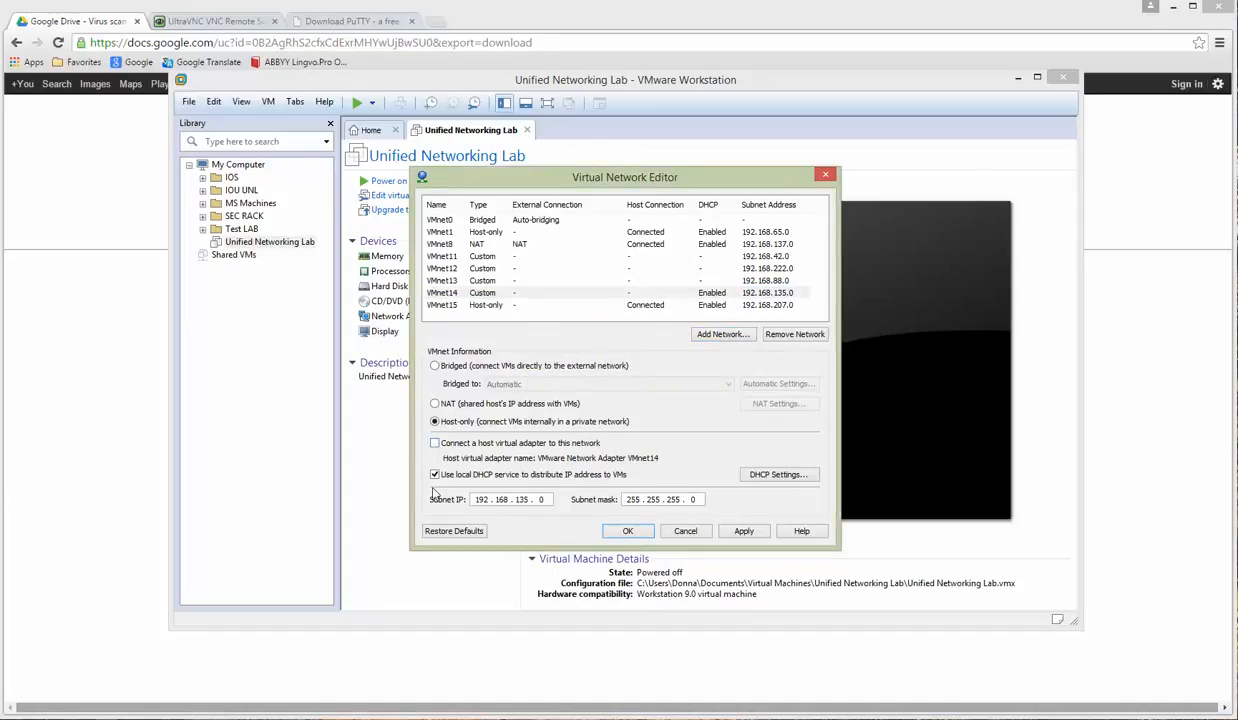
pyautogui.click(435, 475)
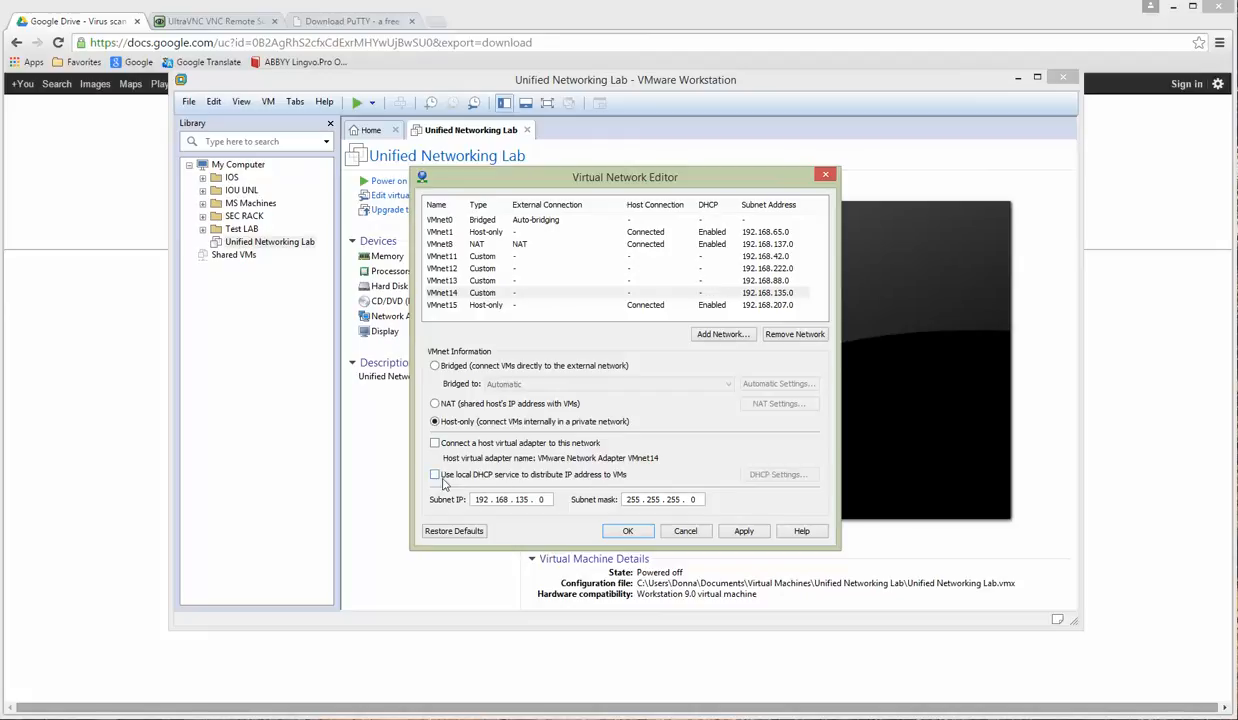
pyautogui.click(487, 306)
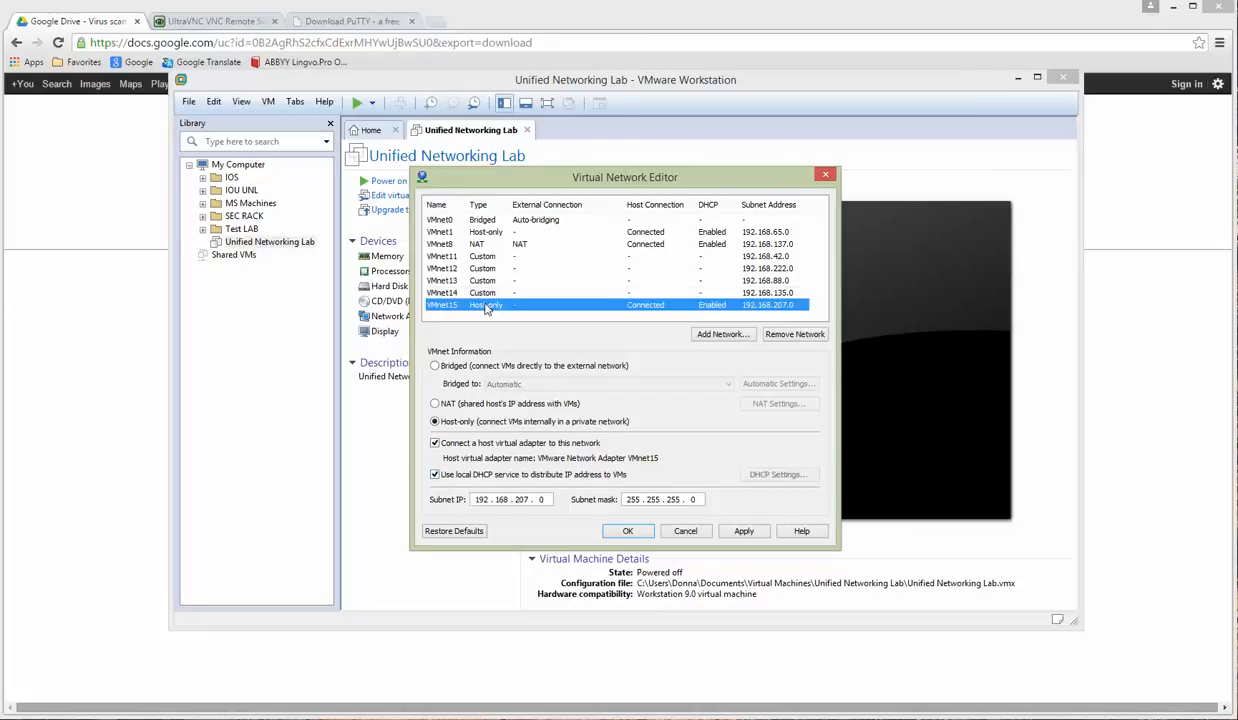
pyautogui.click(435, 443)
pyautogui.click(435, 475)
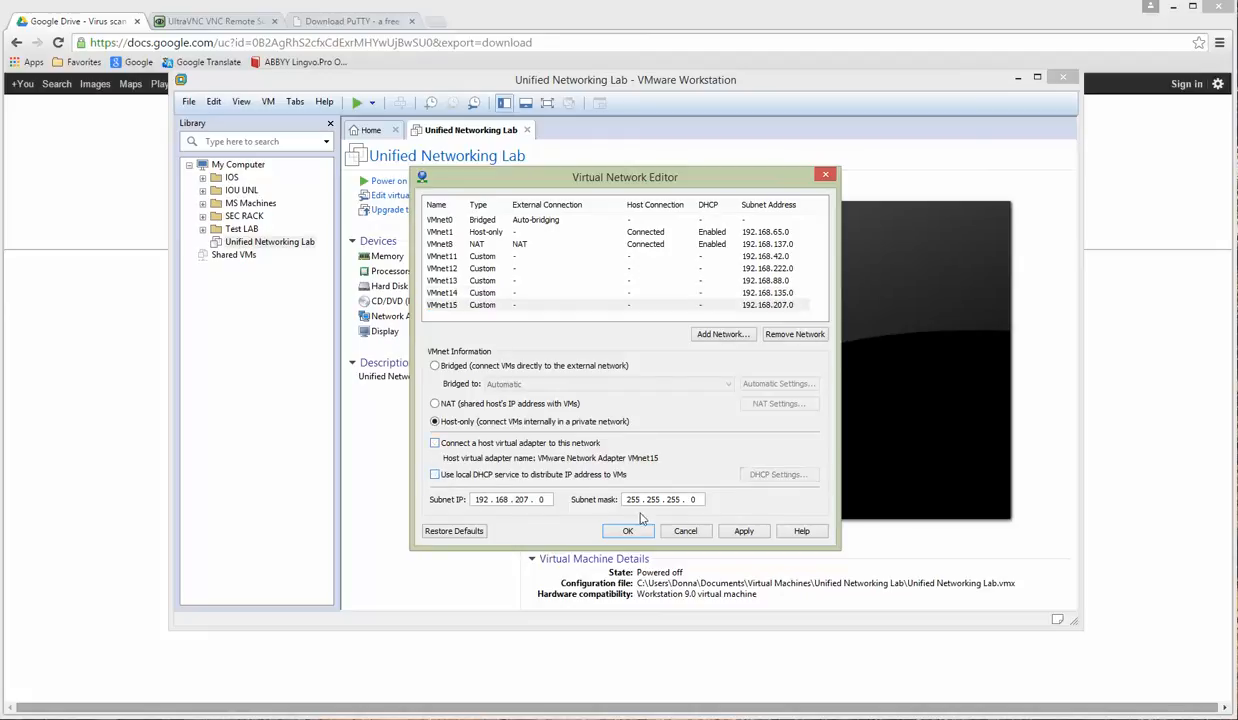
pyautogui.click(744, 531)
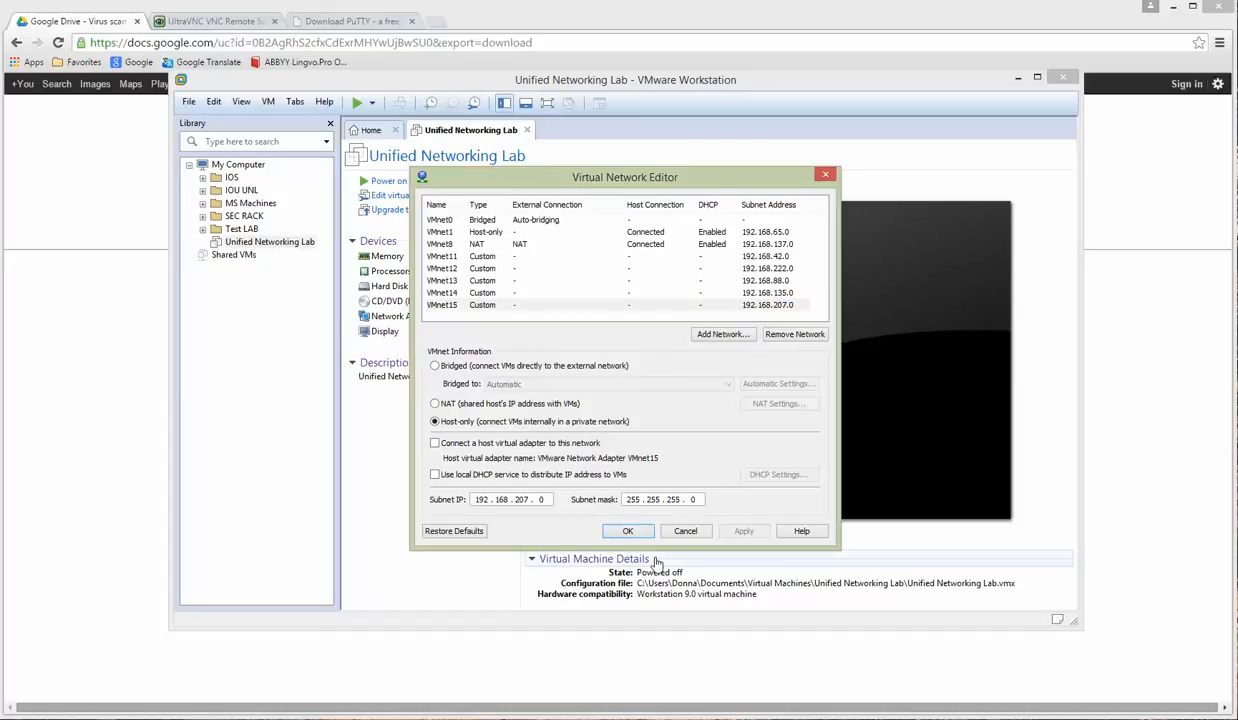
pyautogui.click(626, 532)
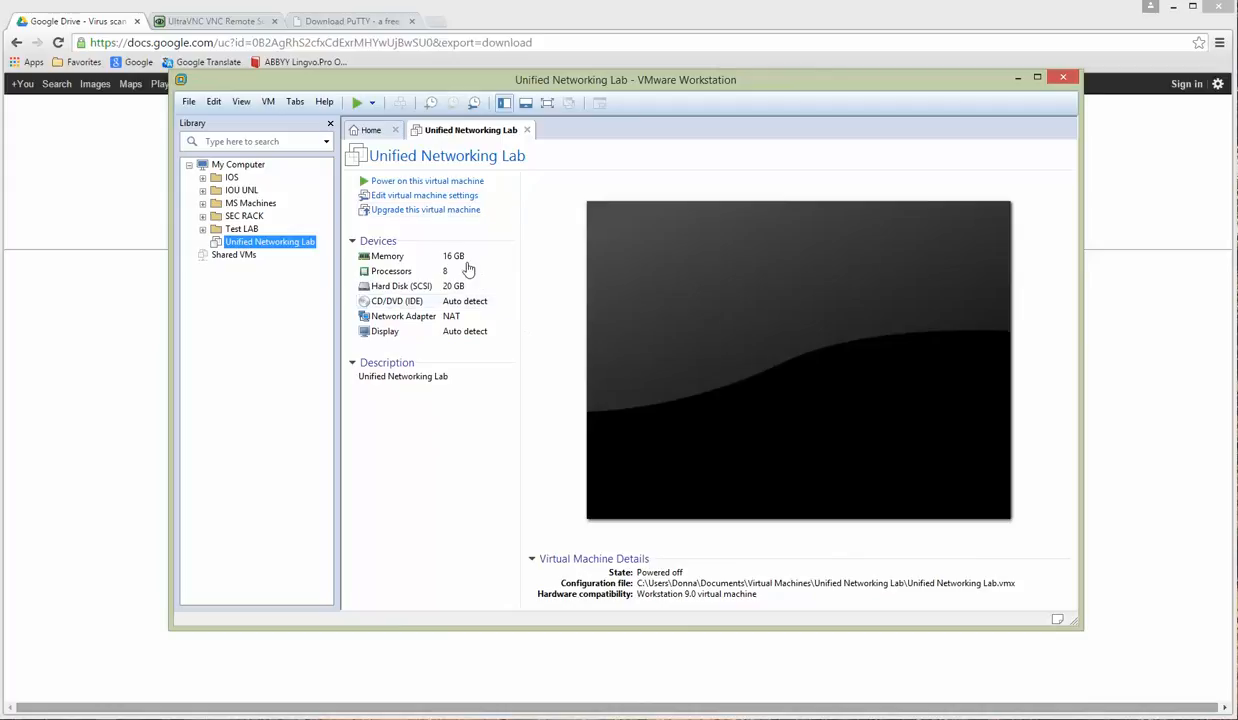
# Step: Open the VM settings and add a network adapter on custom network VMnet11
pyautogui.click(438, 200)
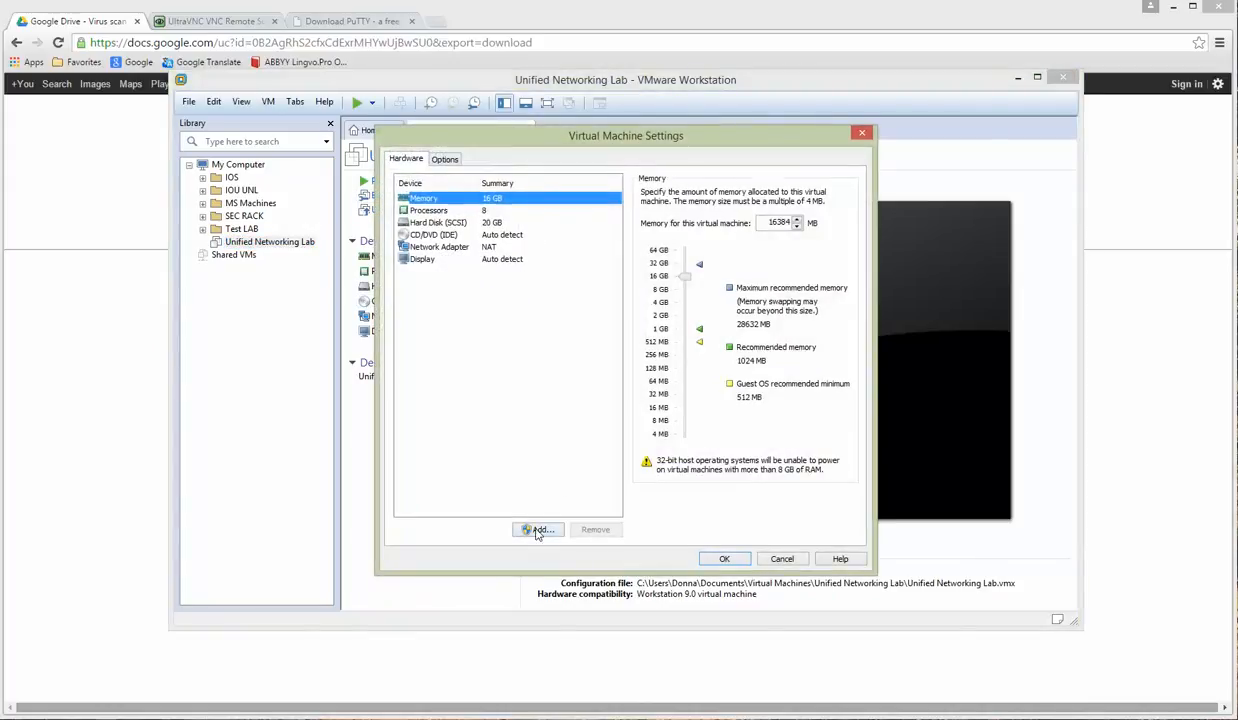
pyautogui.click(537, 529)
pyautogui.click(531, 340)
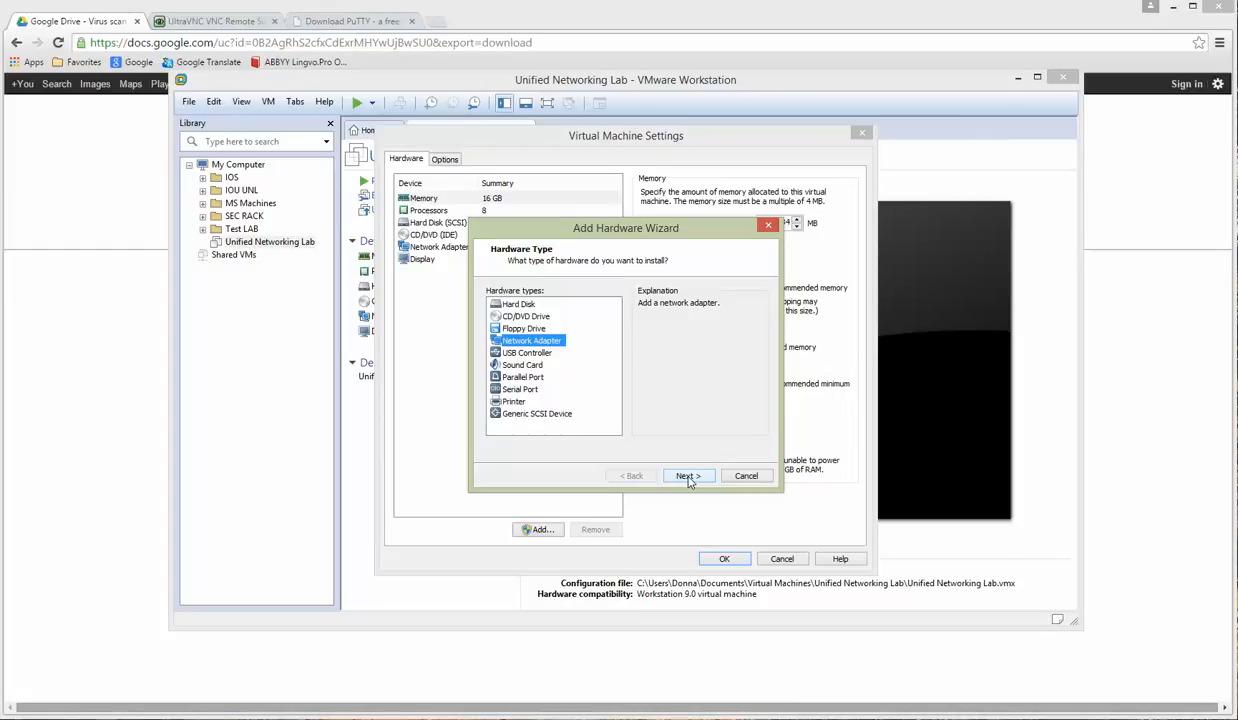
pyautogui.click(688, 476)
pyautogui.click(497, 369)
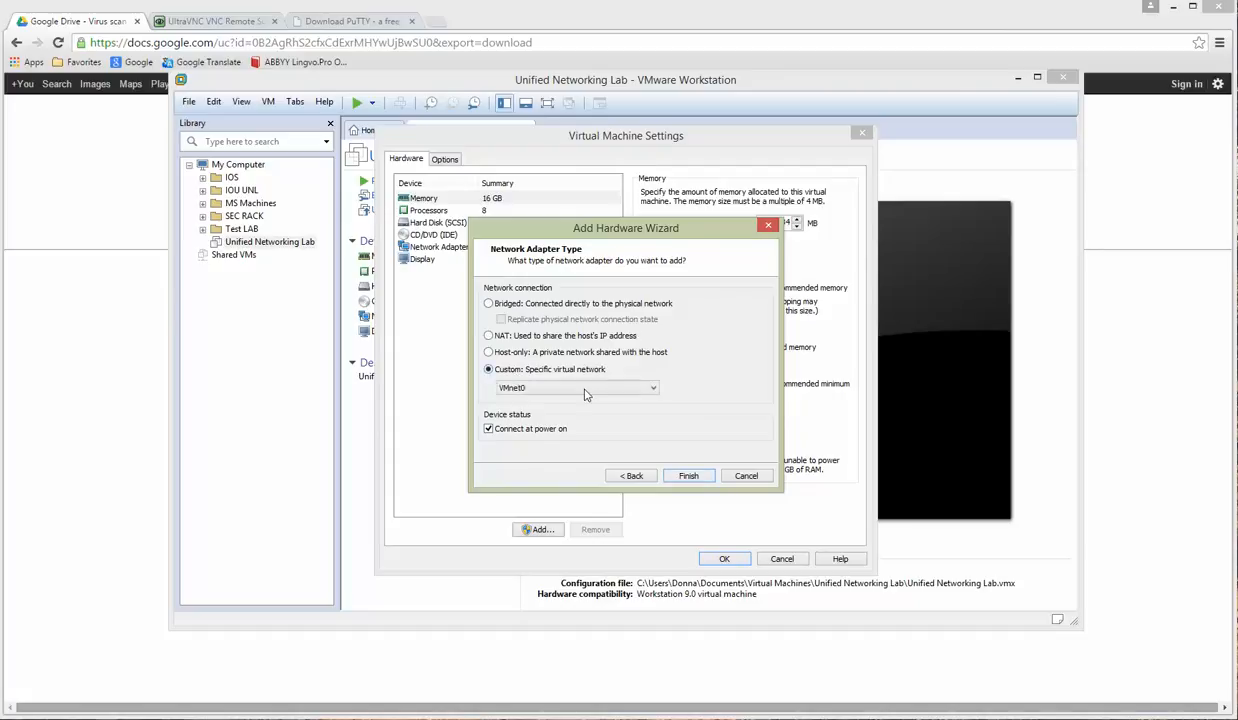
pyautogui.click(588, 389)
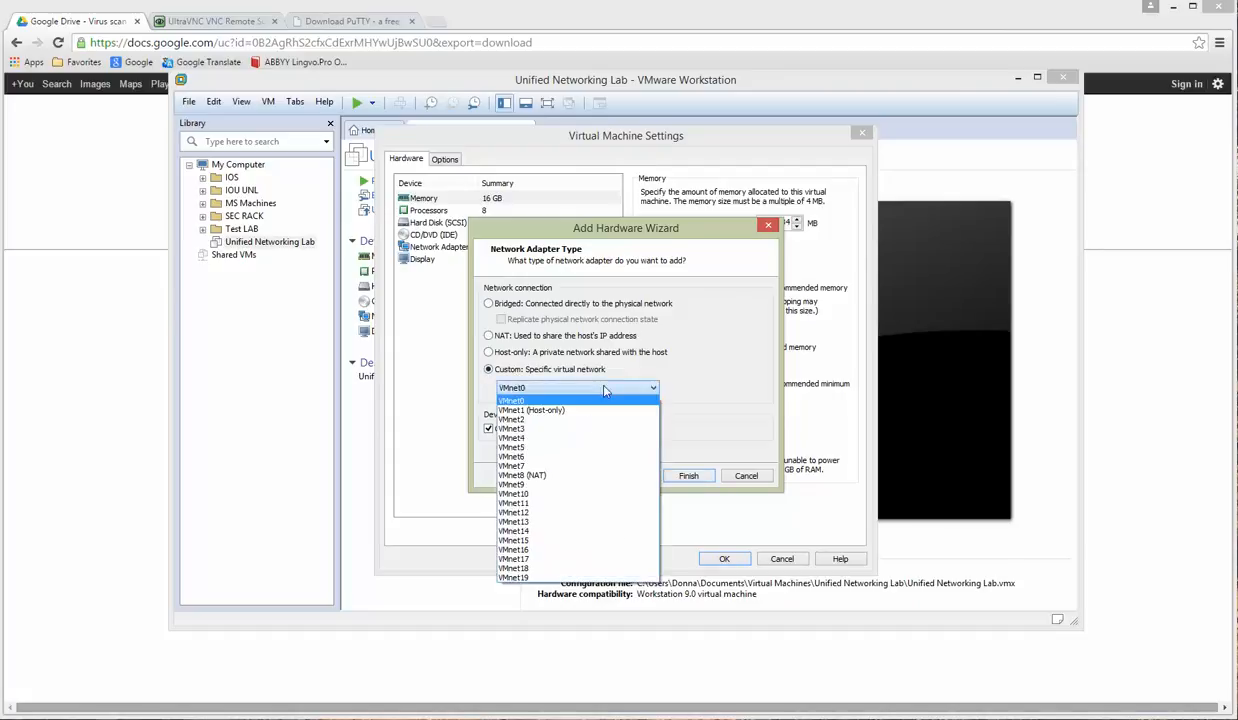
pyautogui.click(555, 503)
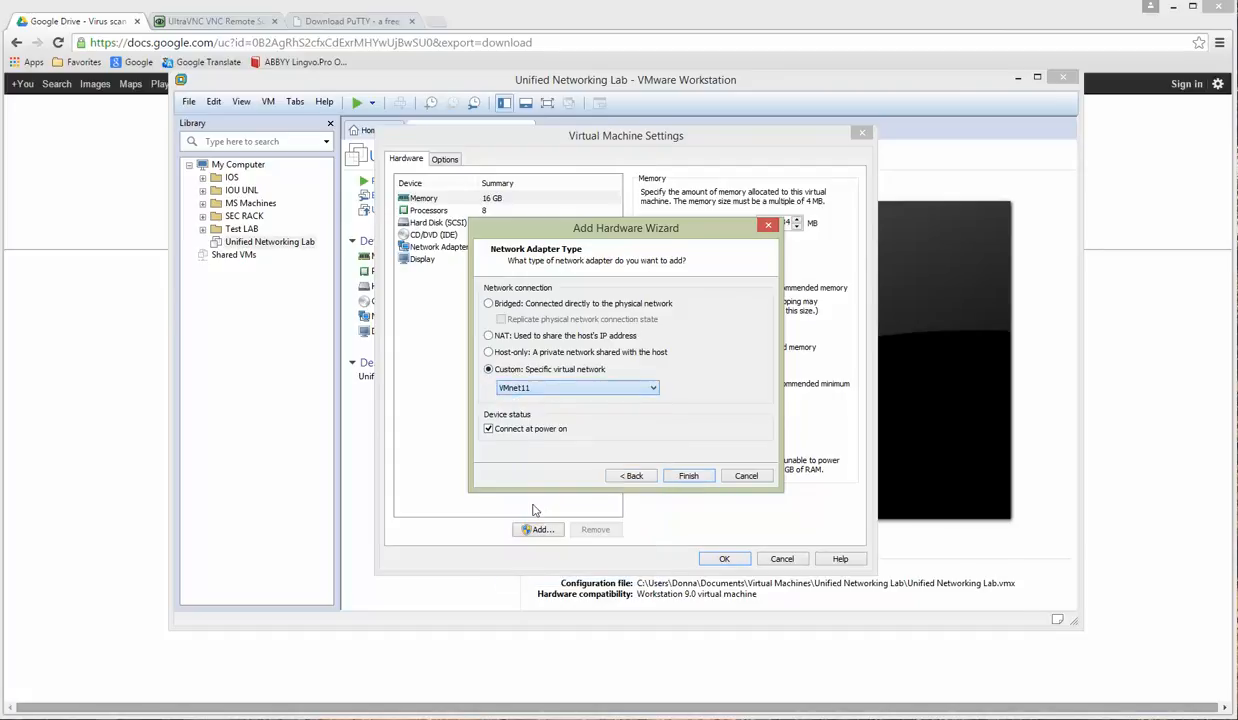
pyautogui.click(688, 477)
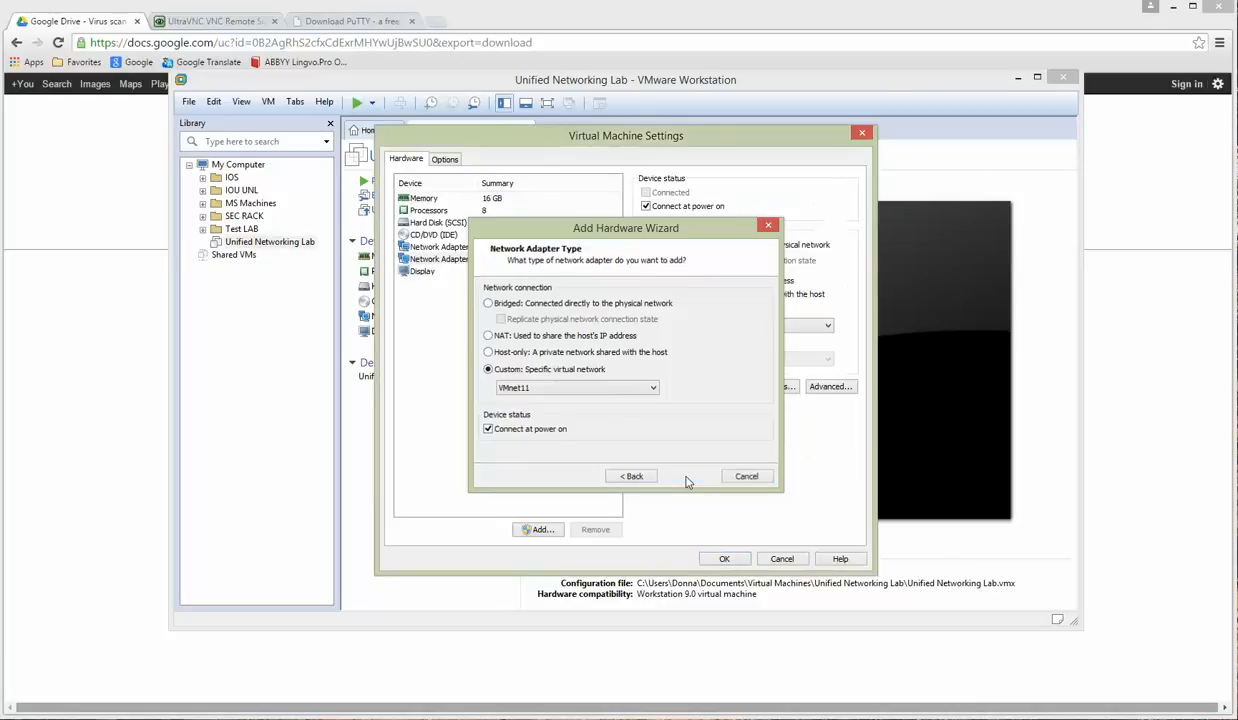
# Step: Add a second network adapter on custom network VMnet12
pyautogui.click(541, 529)
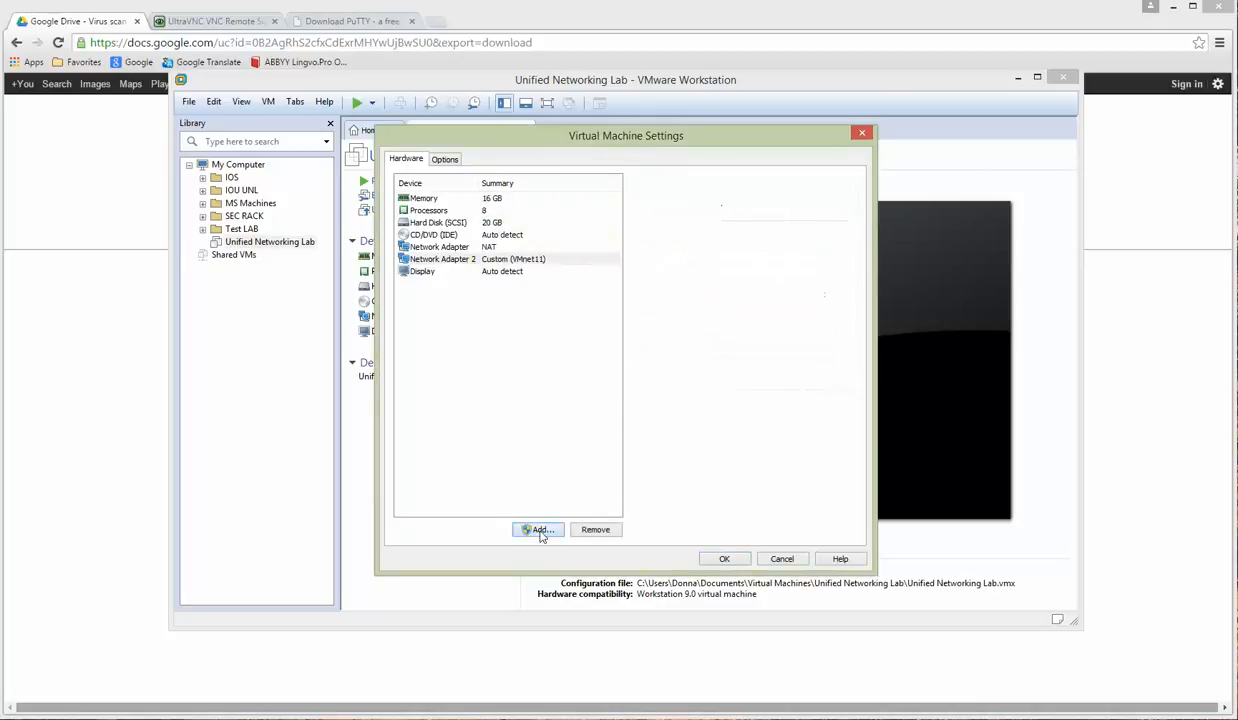
pyautogui.click(530, 340)
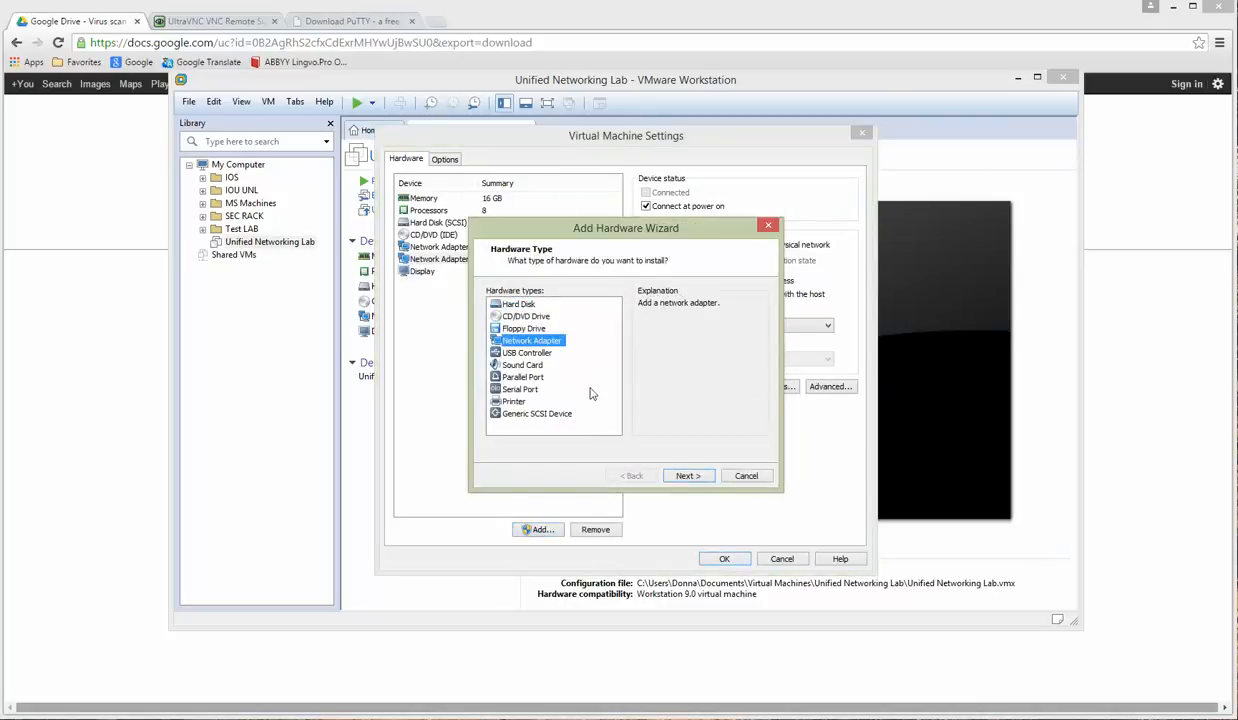
pyautogui.click(686, 475)
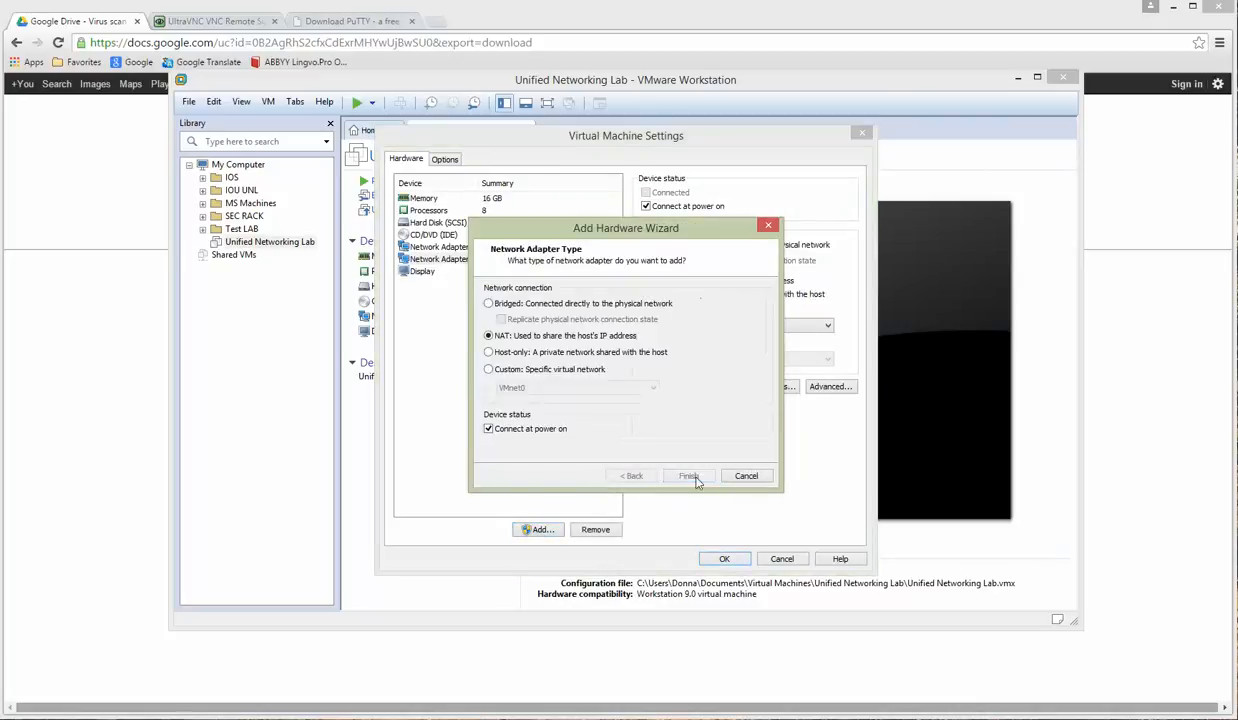
pyautogui.click(489, 369)
pyautogui.click(541, 388)
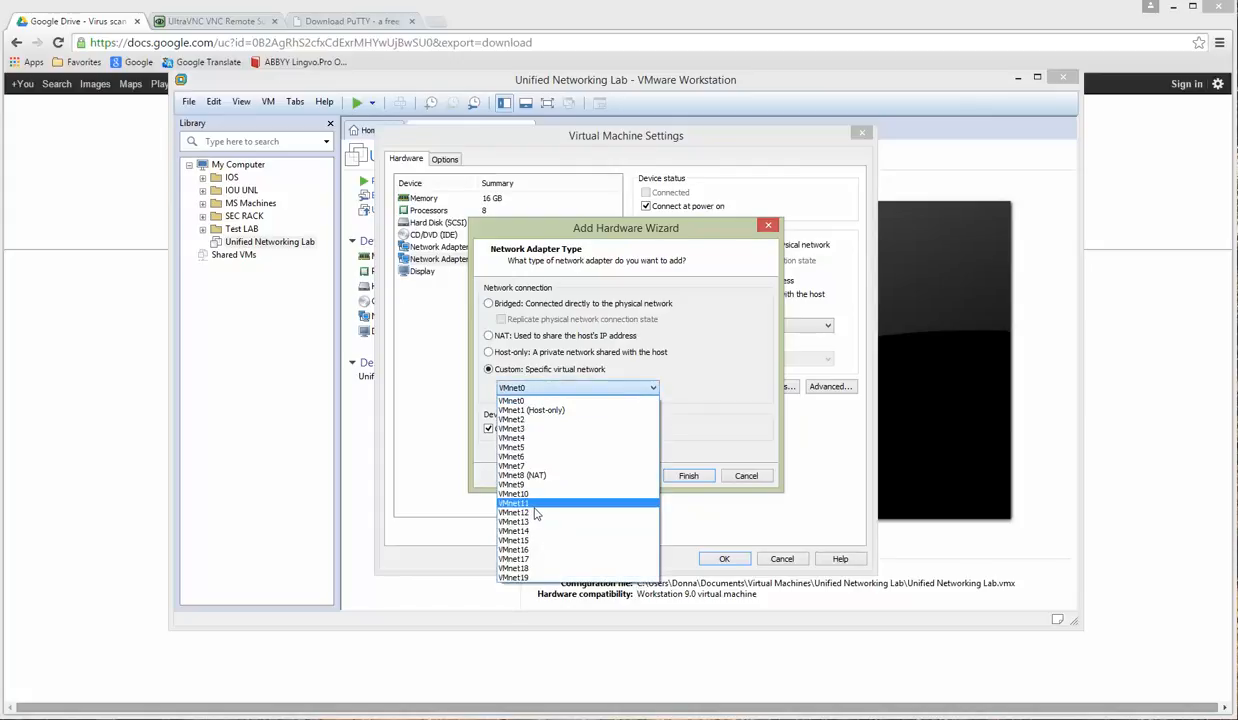
pyautogui.click(518, 512)
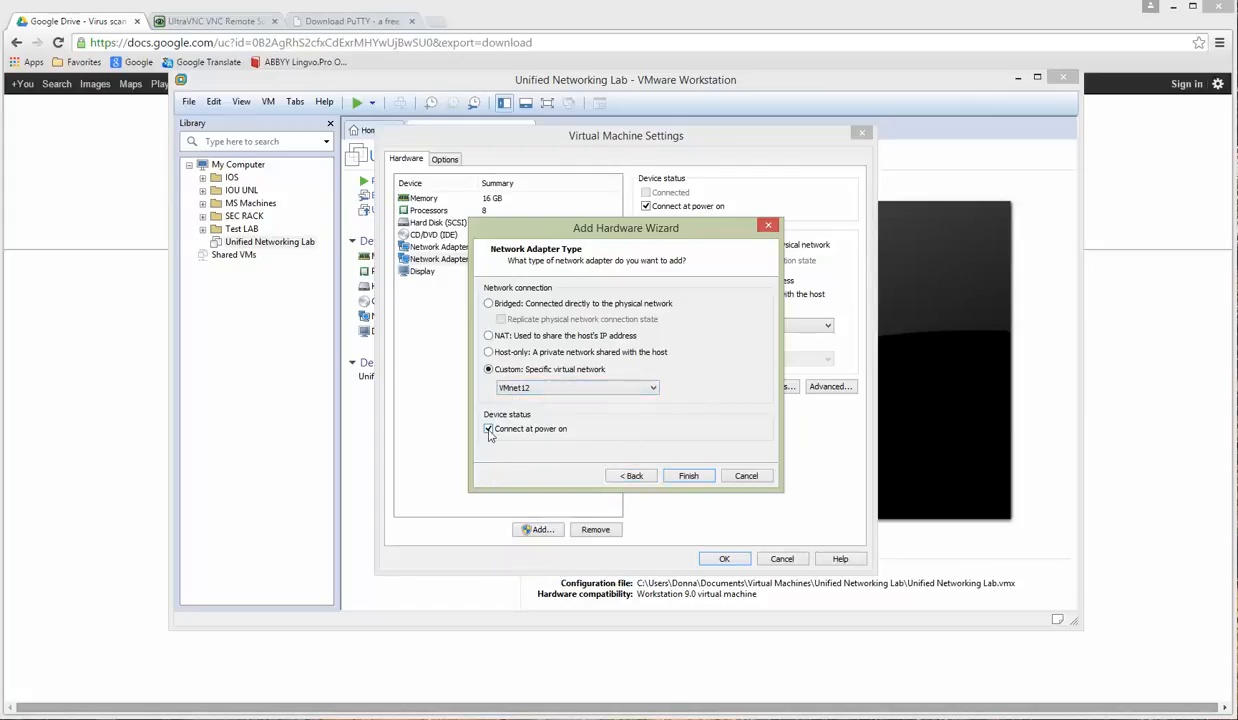
pyautogui.click(690, 477)
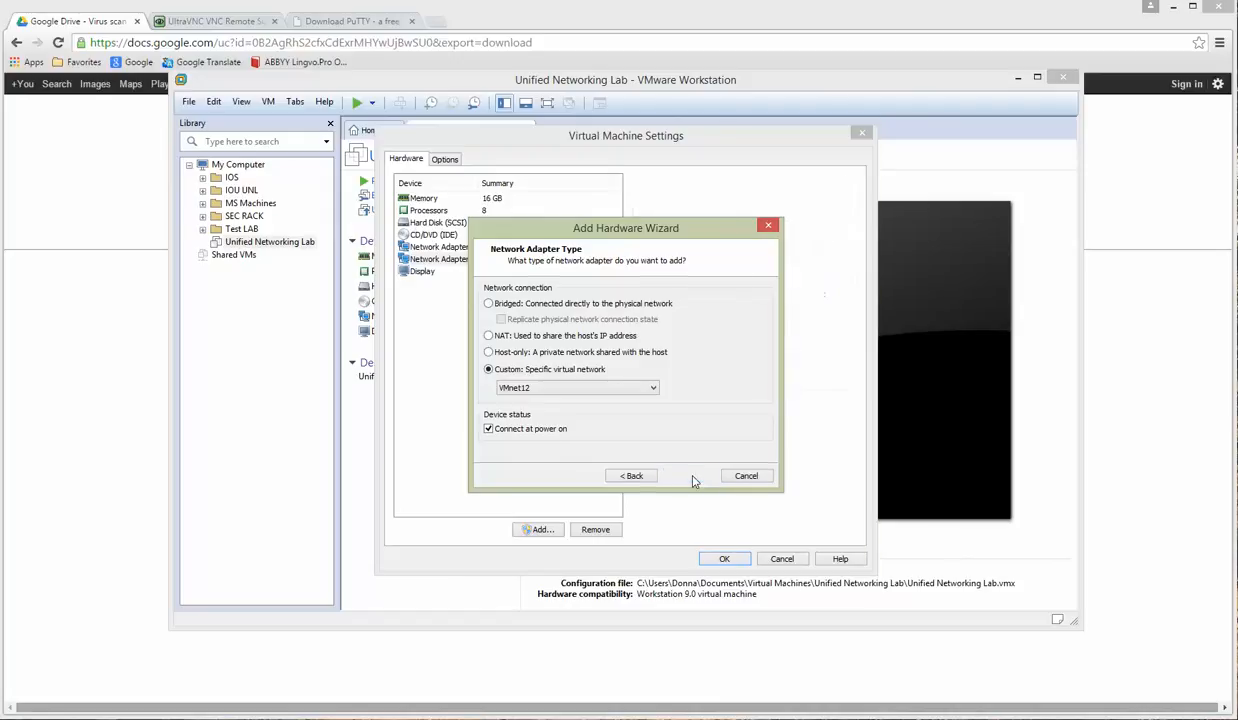
# Step: Add a third network adapter on custom network VMnet13
pyautogui.click(558, 531)
pyautogui.click(528, 340)
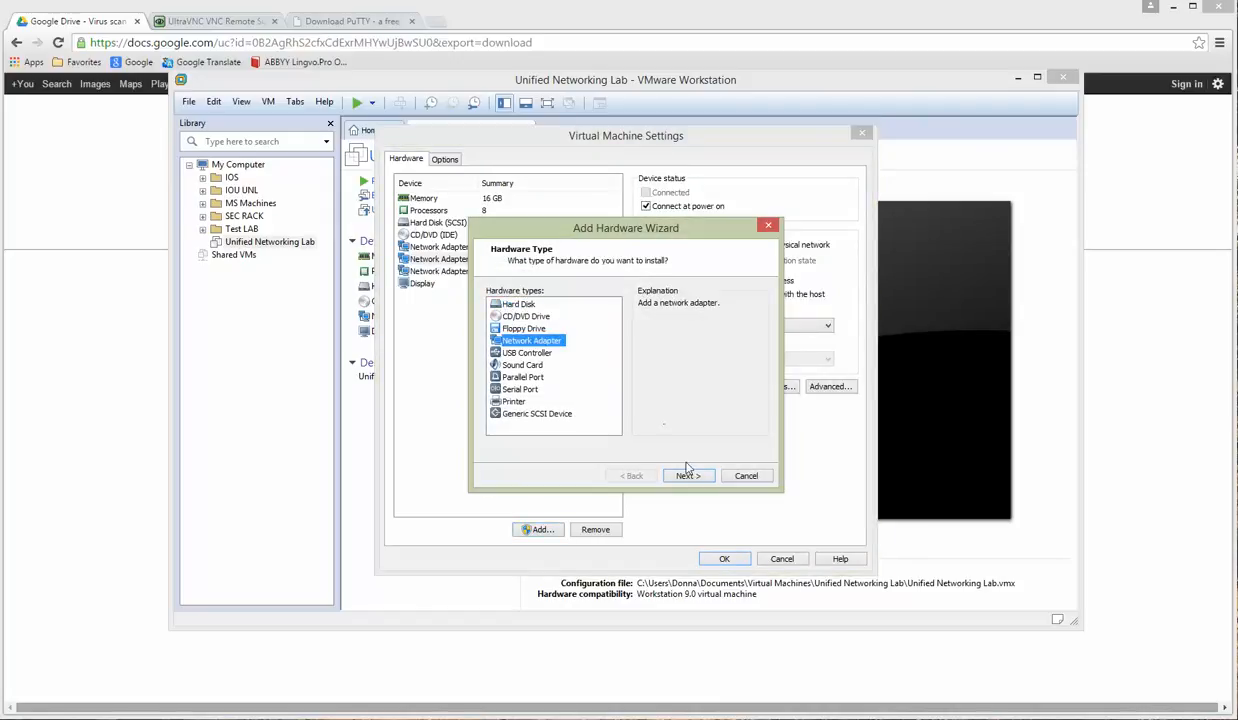
pyautogui.click(687, 476)
pyautogui.click(490, 369)
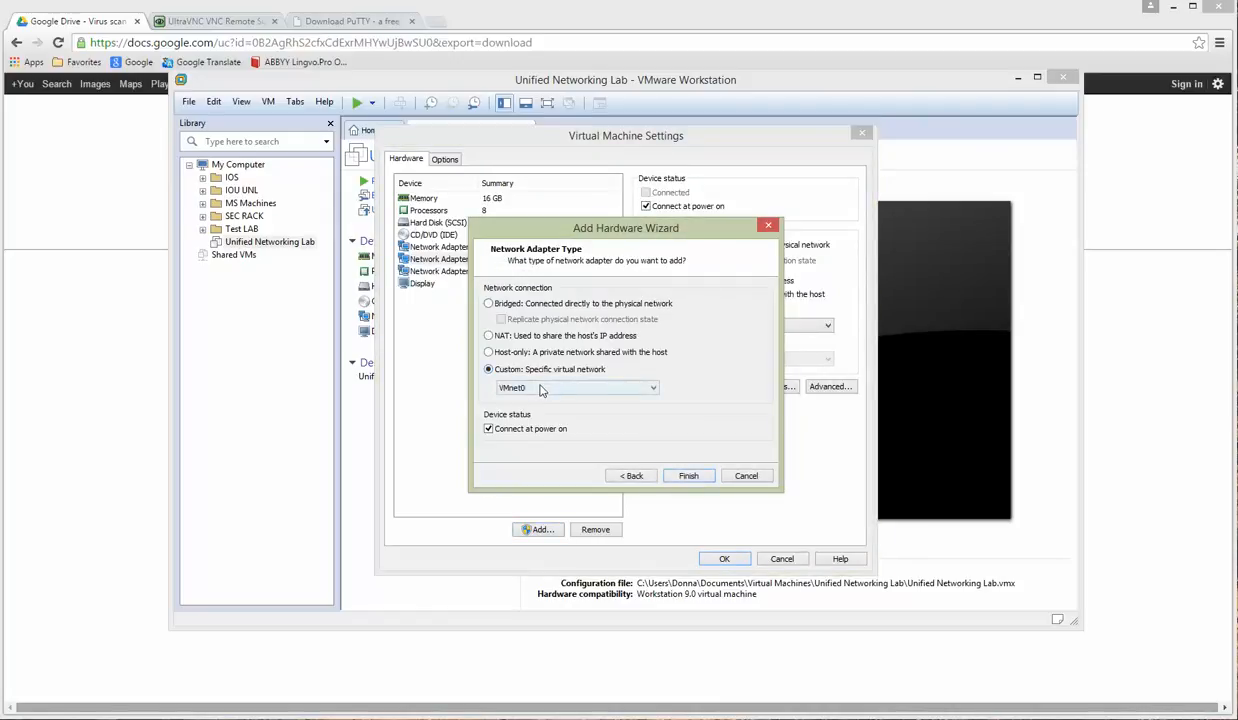
pyautogui.click(540, 388)
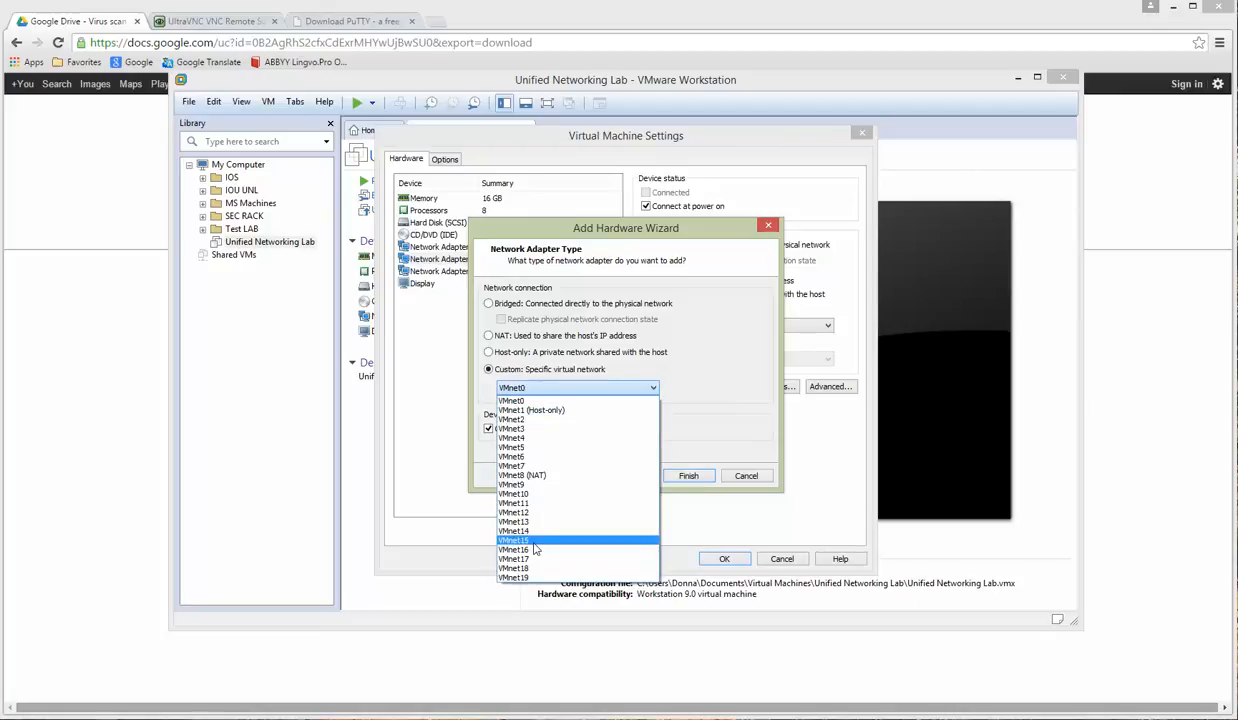
pyautogui.click(517, 520)
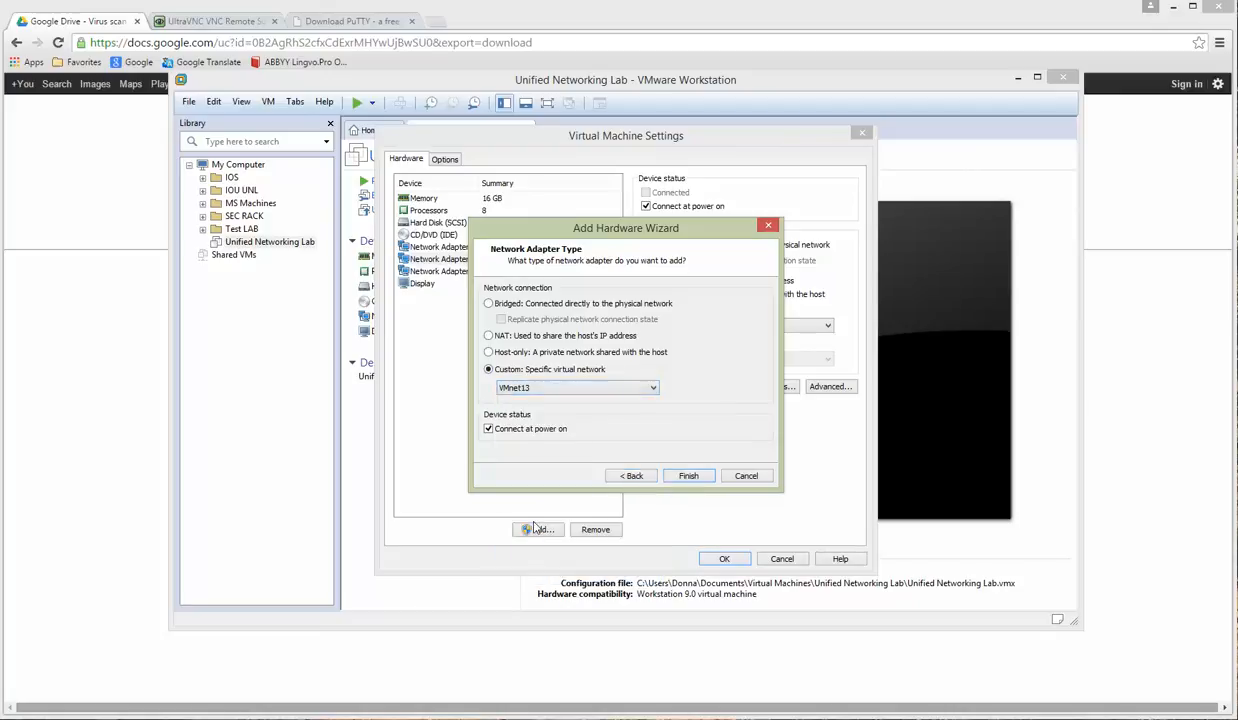
pyautogui.click(692, 477)
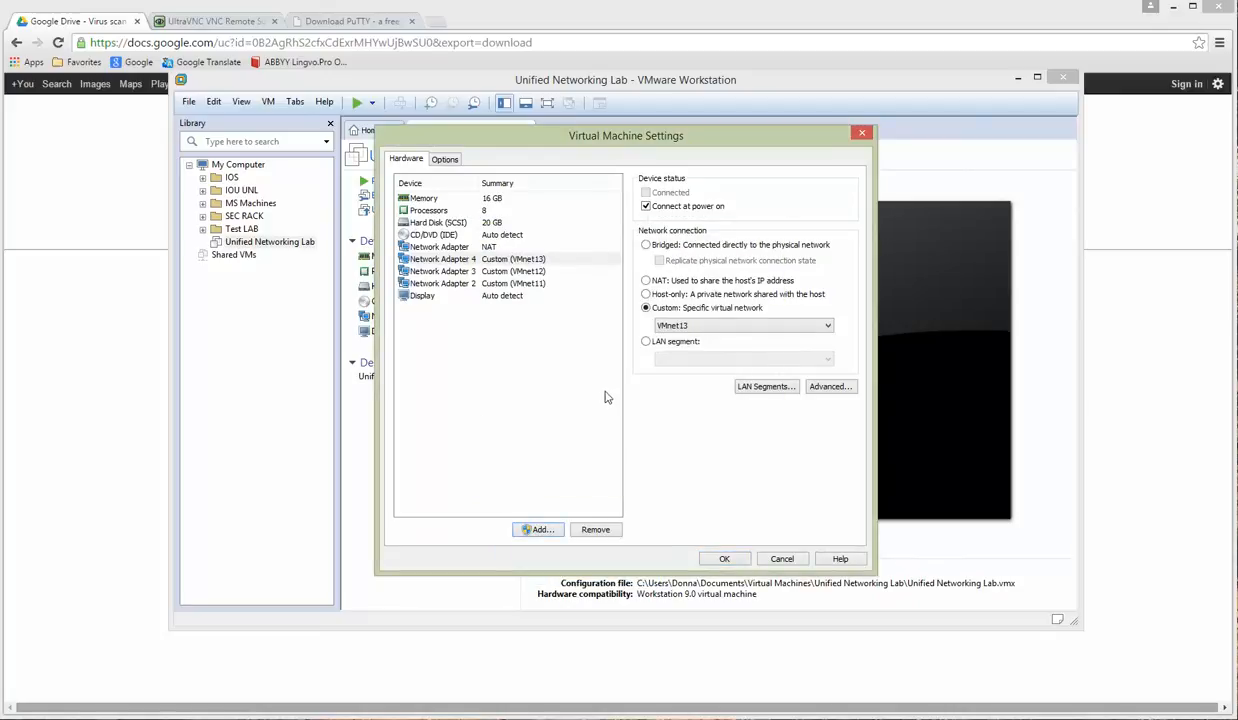
# Step: Add a fourth network adapter on custom network VMnet14
pyautogui.click(538, 529)
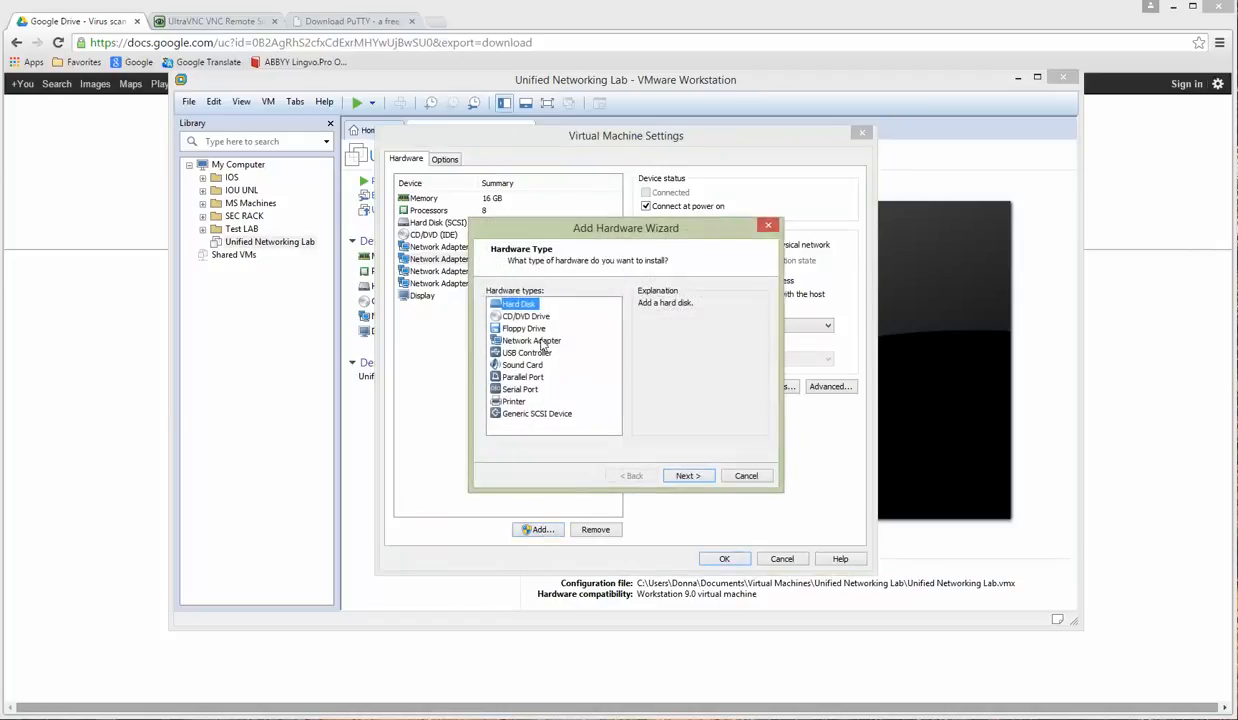
pyautogui.click(540, 341)
pyautogui.click(685, 475)
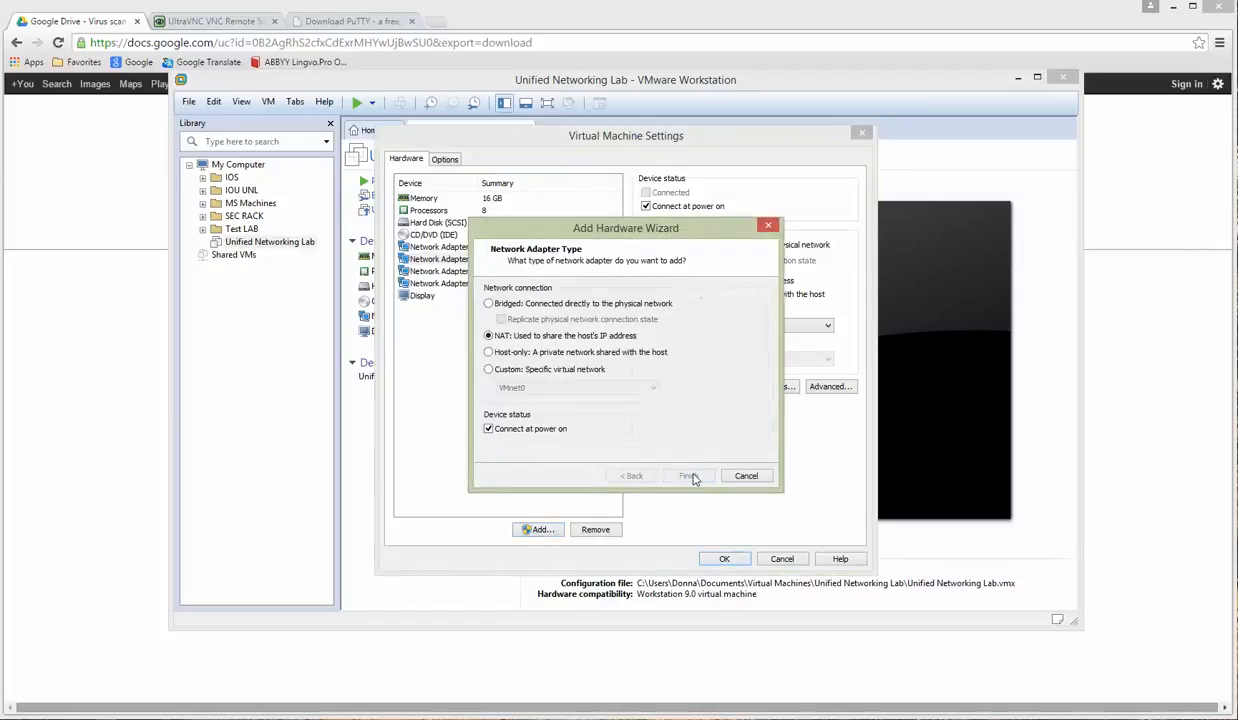
pyautogui.click(552, 369)
pyautogui.click(568, 387)
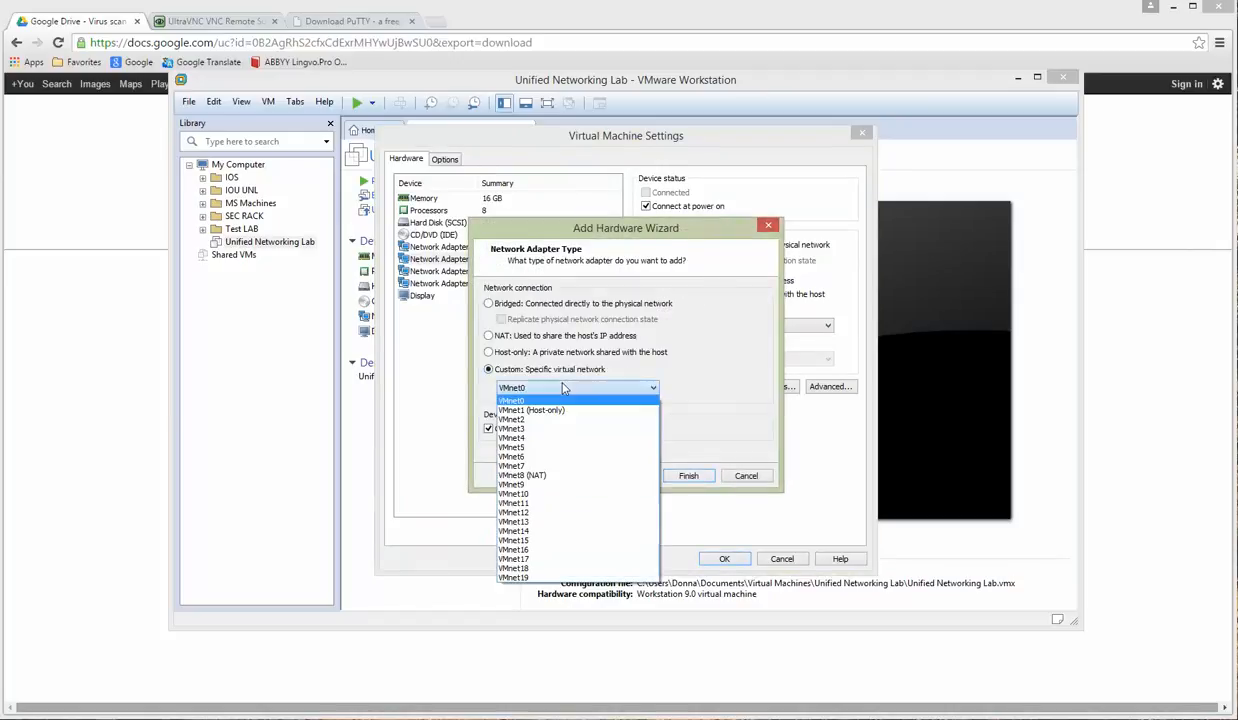
pyautogui.click(540, 521)
pyautogui.click(670, 472)
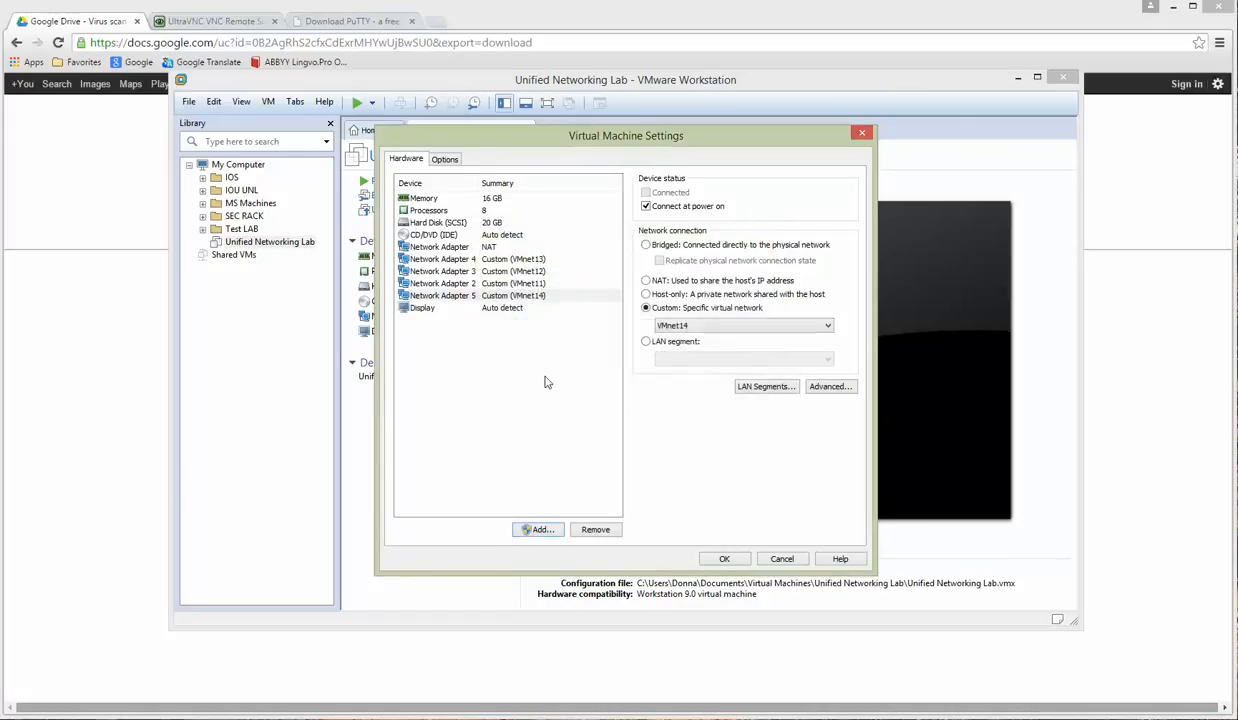
# Step: Add a fifth network adapter on VMnet15, then review the first NAT adapter
pyautogui.click(539, 530)
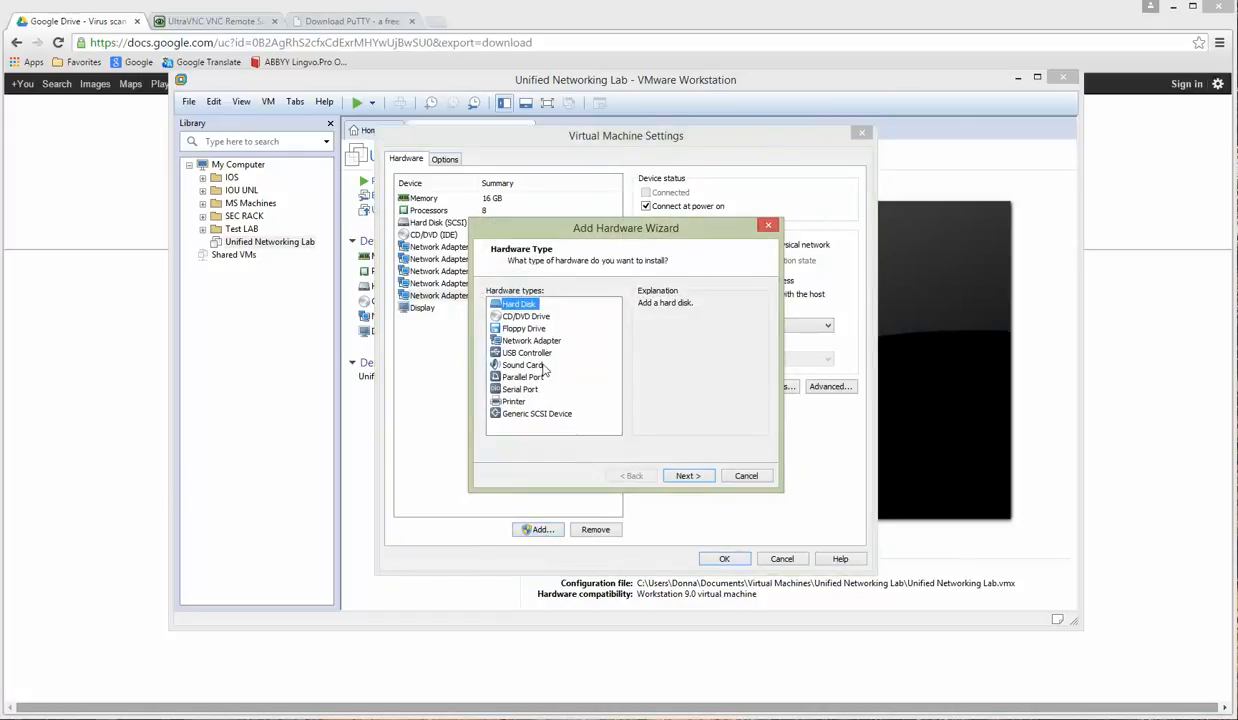
pyautogui.click(540, 342)
pyautogui.click(686, 475)
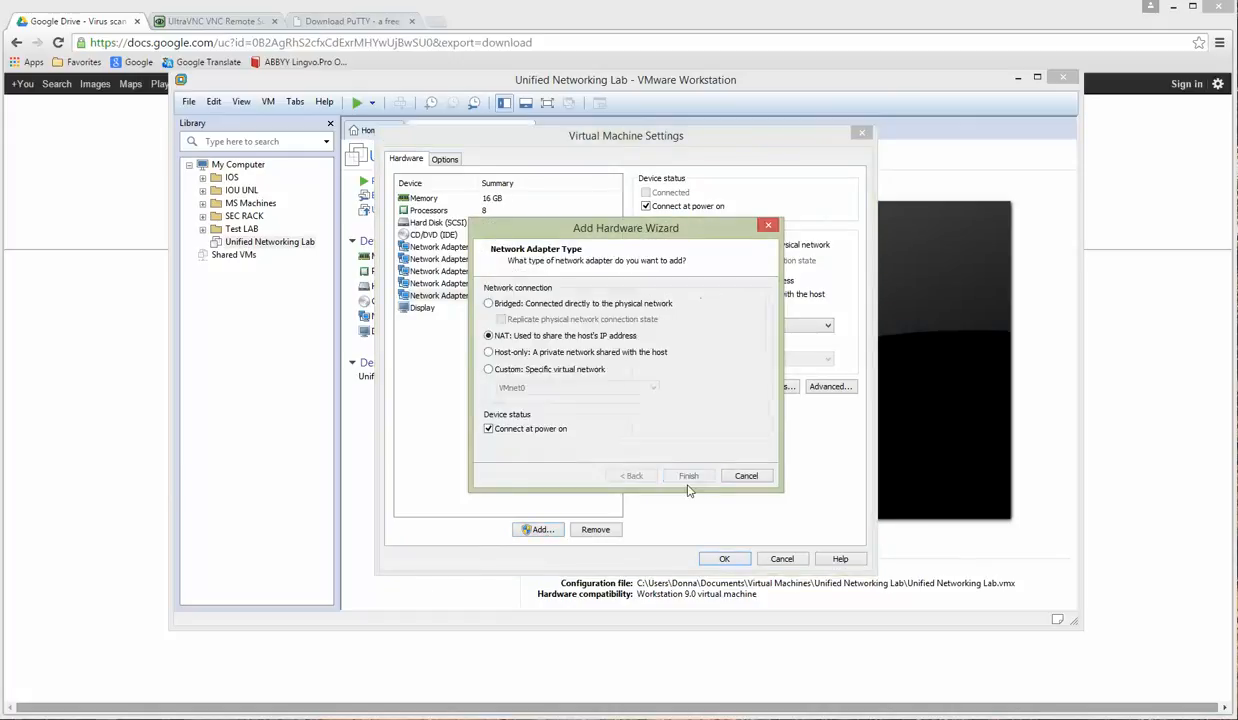
pyautogui.click(540, 369)
pyautogui.click(558, 388)
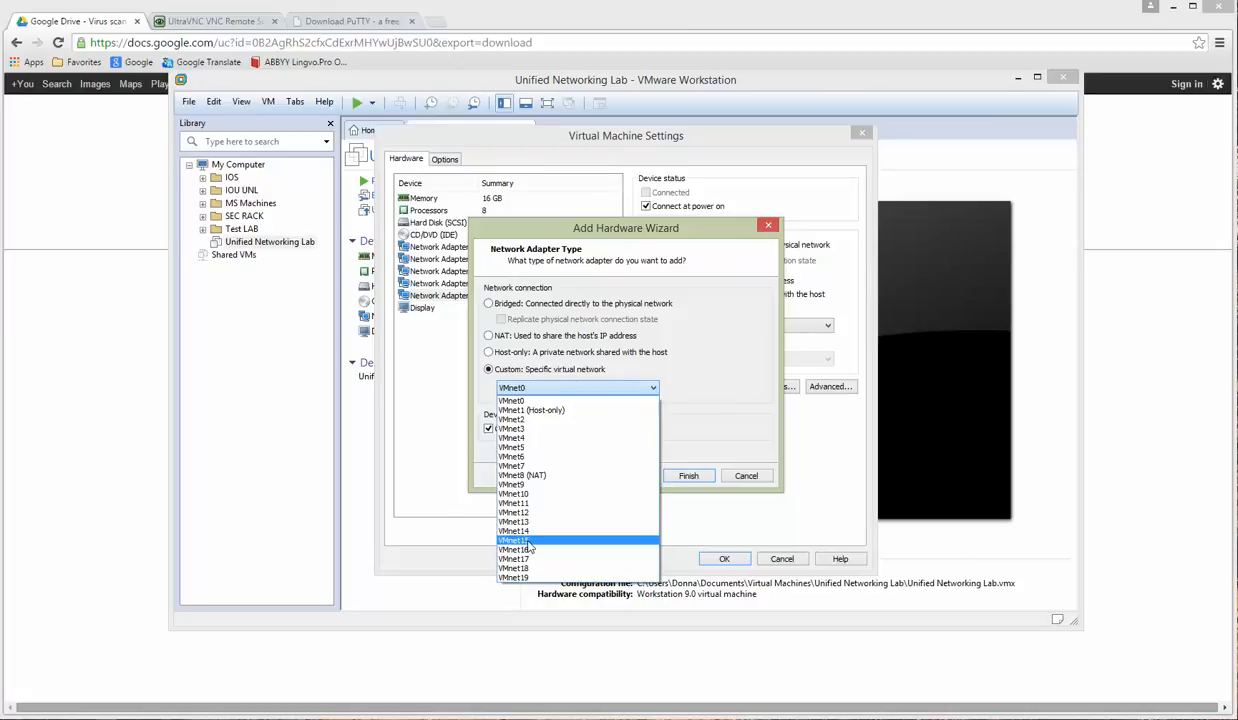
pyautogui.click(578, 541)
pyautogui.click(685, 476)
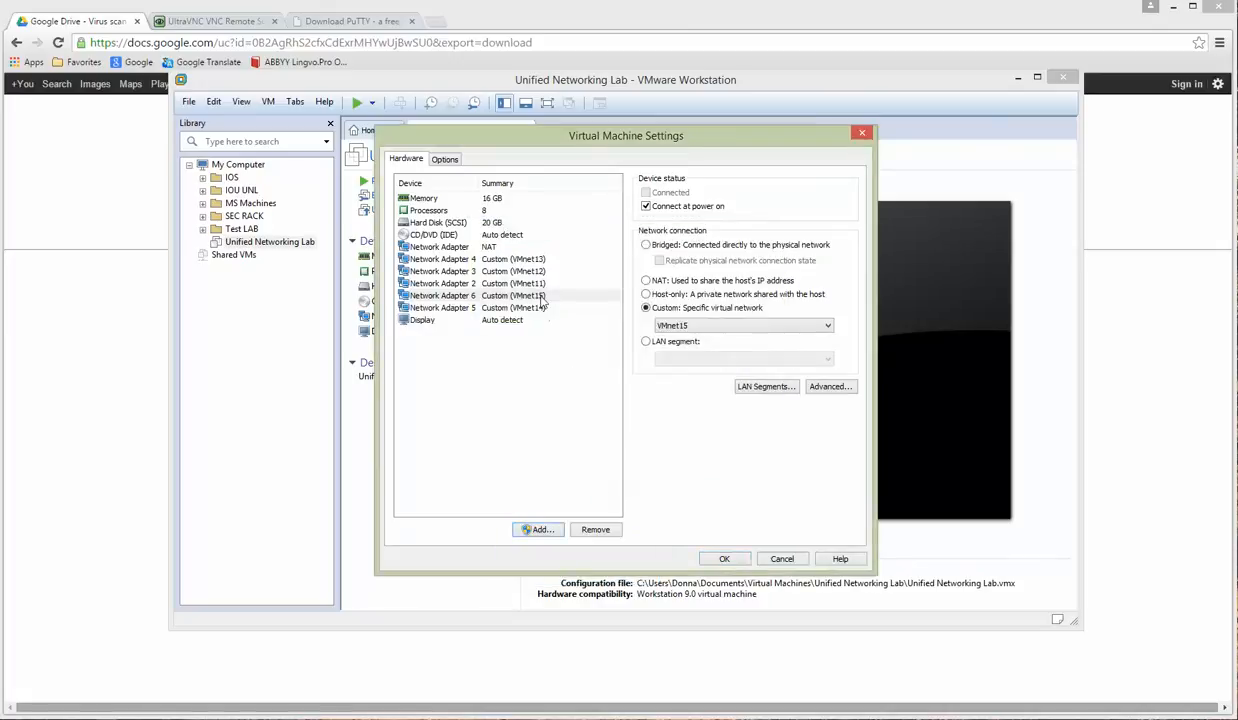
pyautogui.click(477, 247)
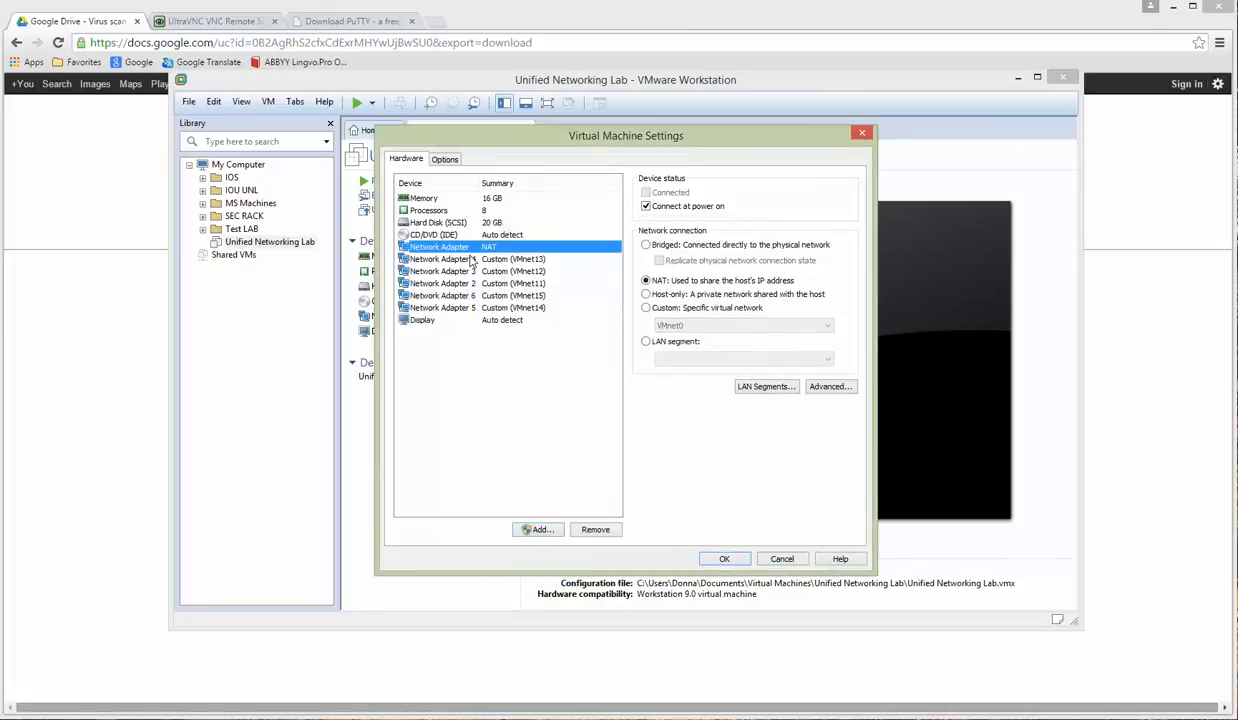
# Step: Verify the VMnet of Network Adapters 2–6 and save the VM settings
pyautogui.click(518, 259)
pyautogui.click(523, 271)
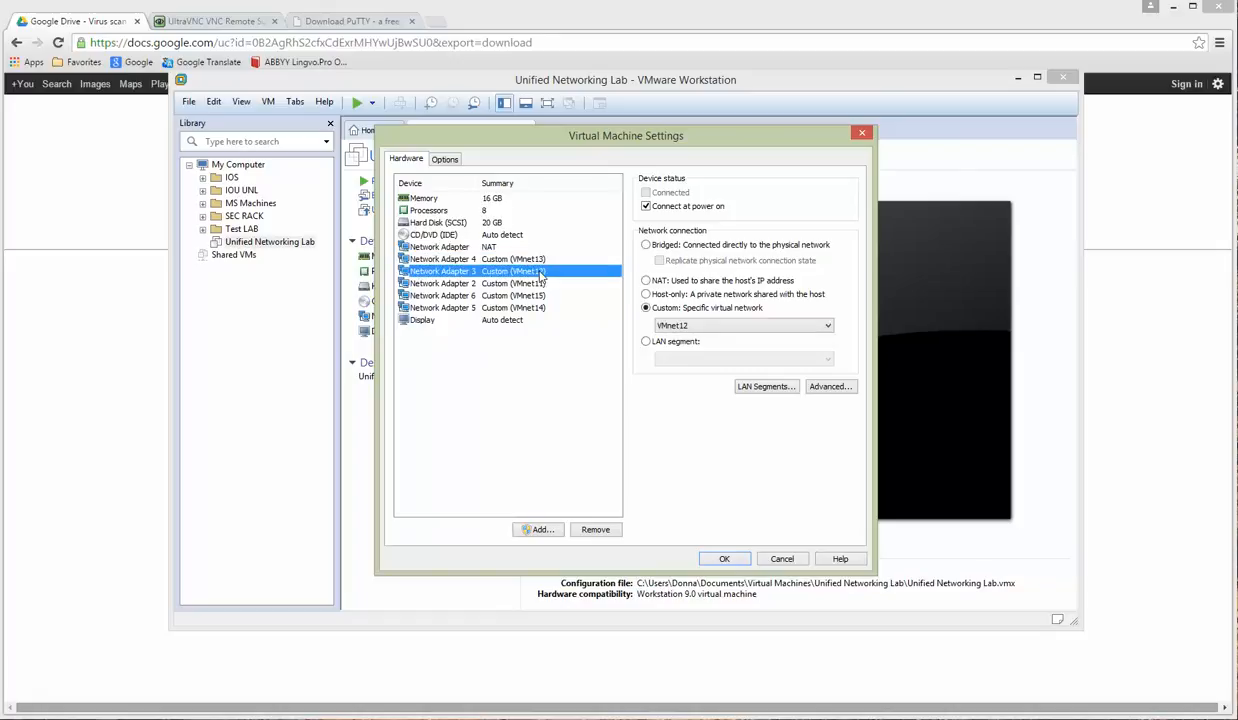
pyautogui.click(530, 283)
pyautogui.click(525, 295)
pyautogui.click(522, 307)
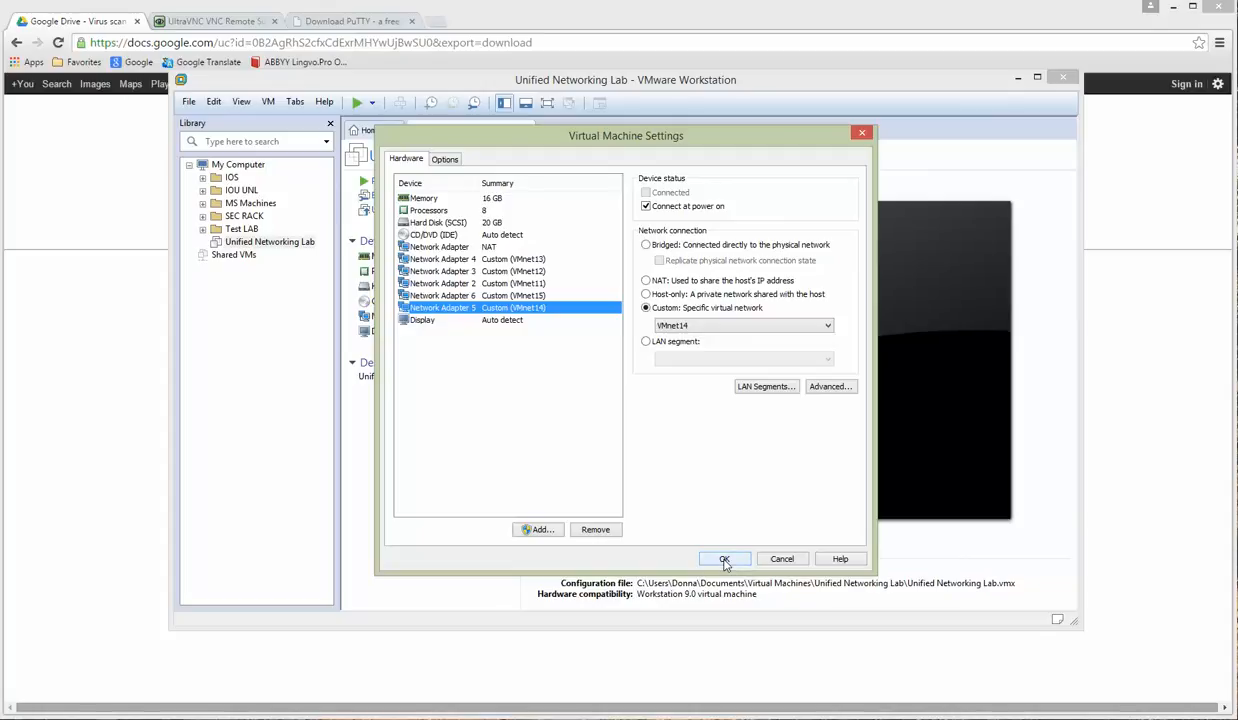
pyautogui.click(724, 560)
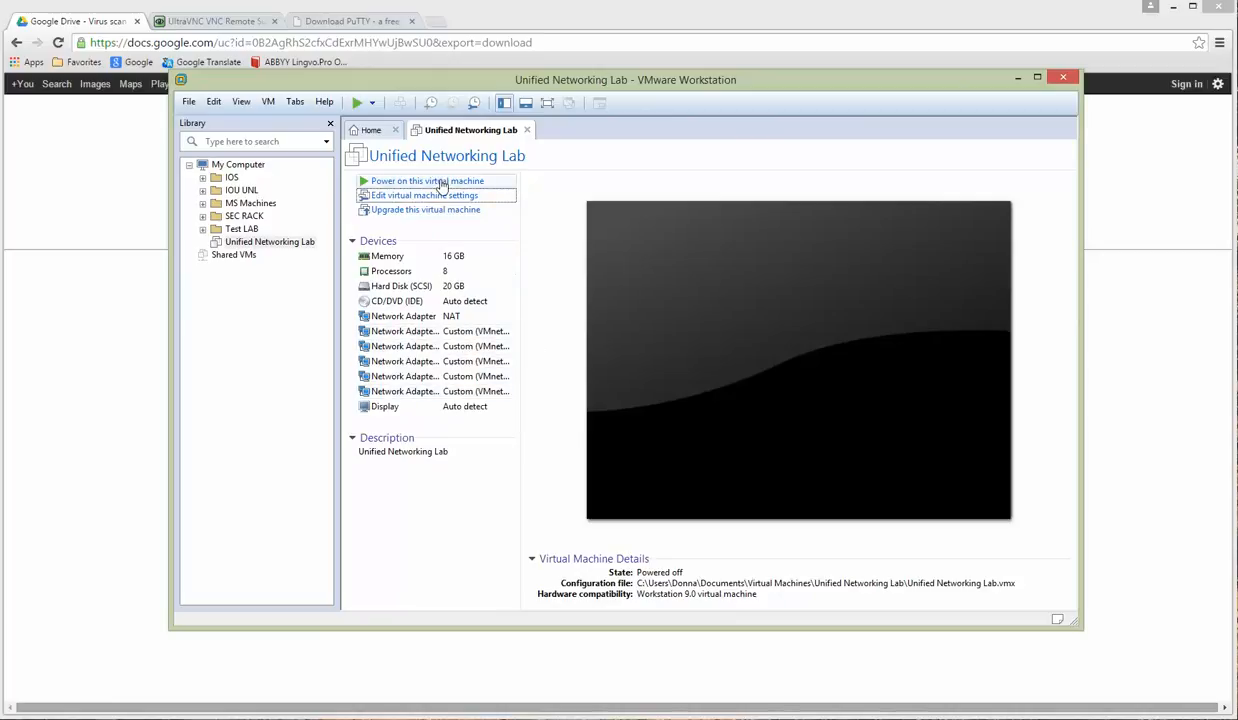
# Step: Power on the Unified Networking Lab VM and let it boot to the unl01 login
pyautogui.click(442, 184)
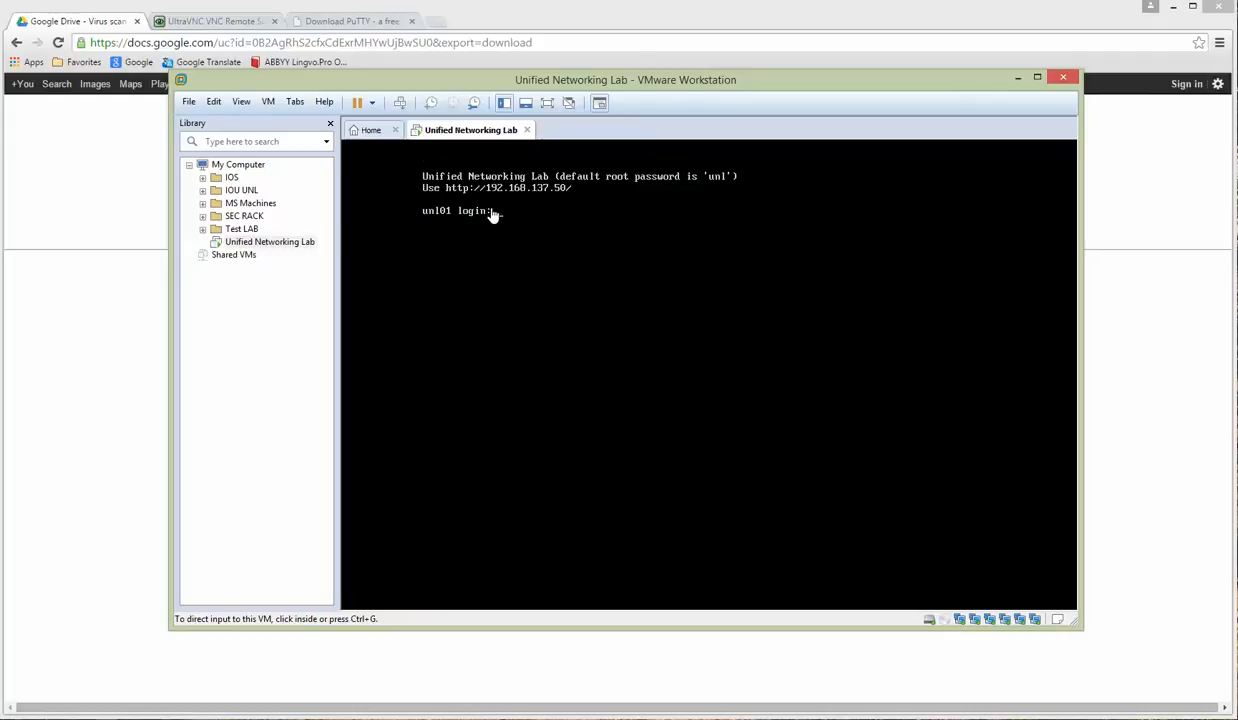
# Step: Disconnect and reconnect the SecureCRT session to 192.168.137.50, confirming the root prompt
pyautogui.click(440, 718)
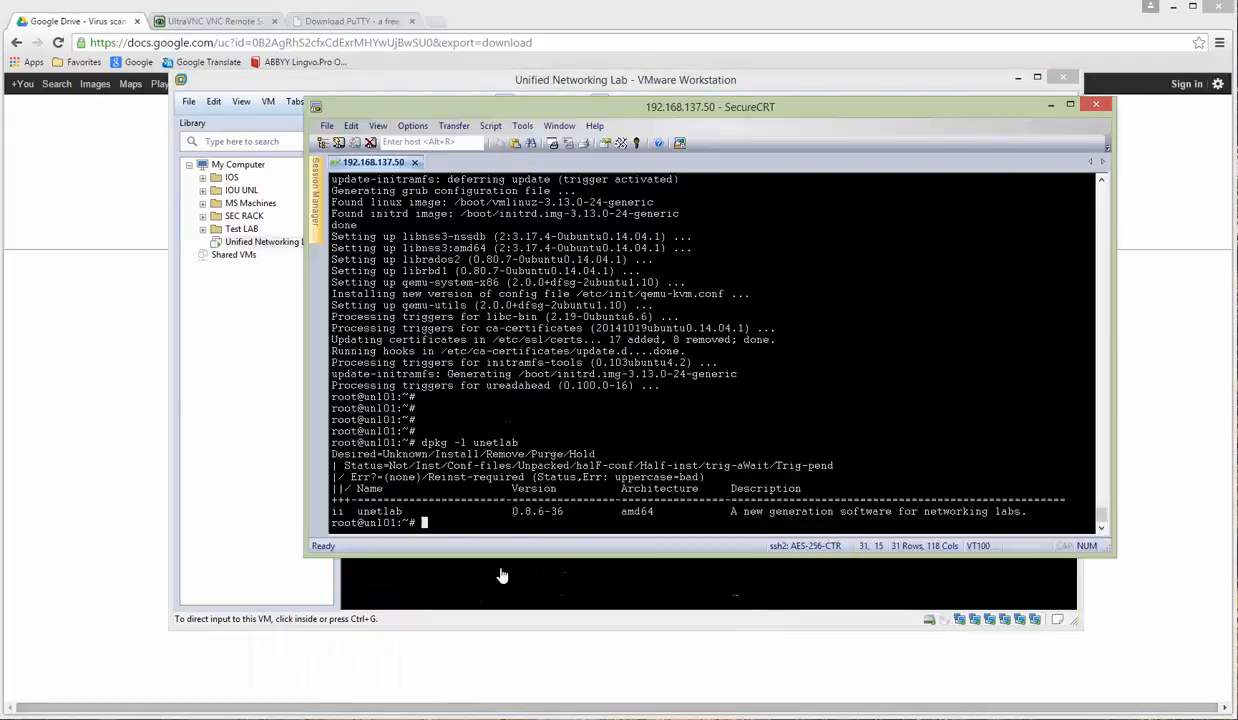
pyautogui.rightClick(380, 165)
pyautogui.click(424, 206)
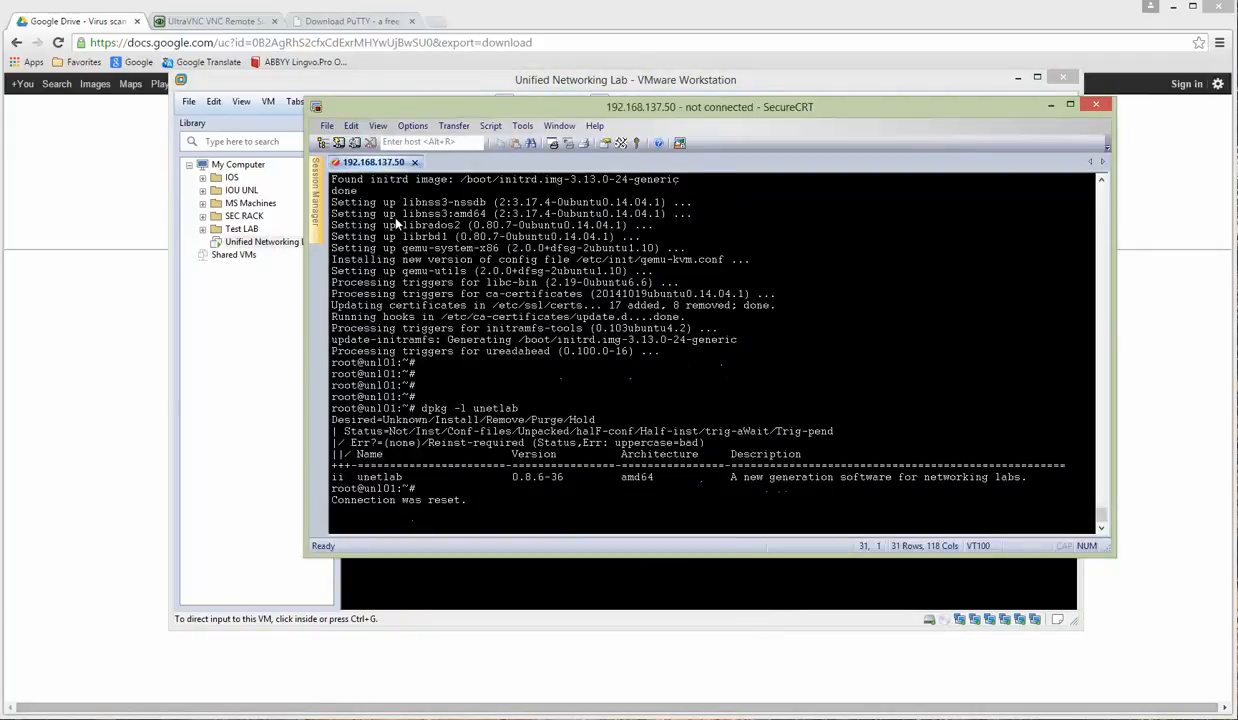
pyautogui.rightClick(380, 165)
pyautogui.click(432, 197)
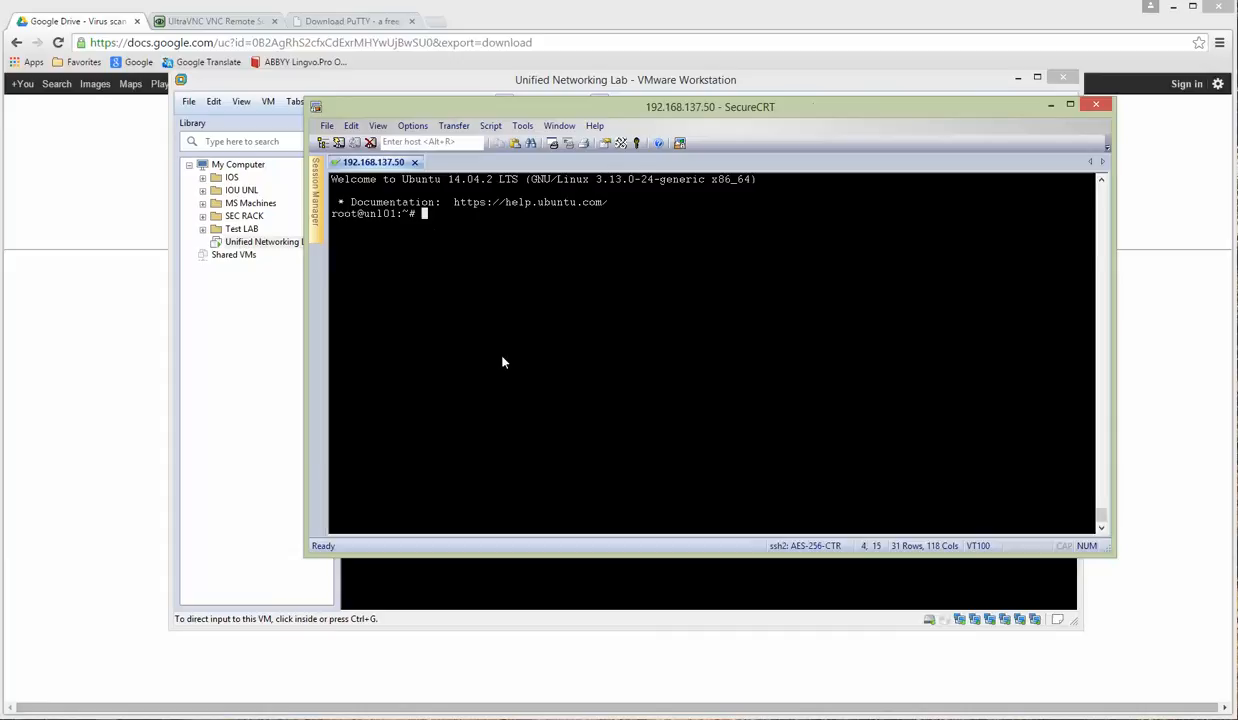
pyautogui.press('Return')
pyautogui.press('Return')
pyautogui.press('Return')
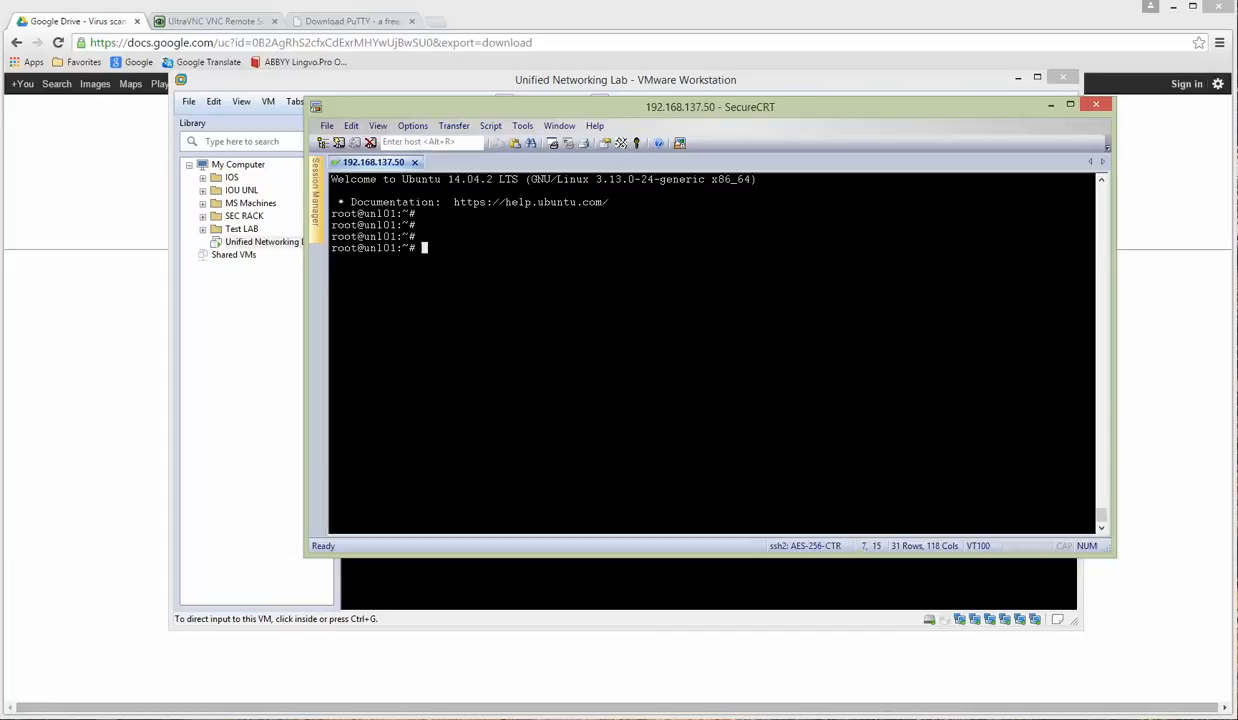
pyautogui.moveTo(668, 120); pyautogui.dragTo(655, 178)
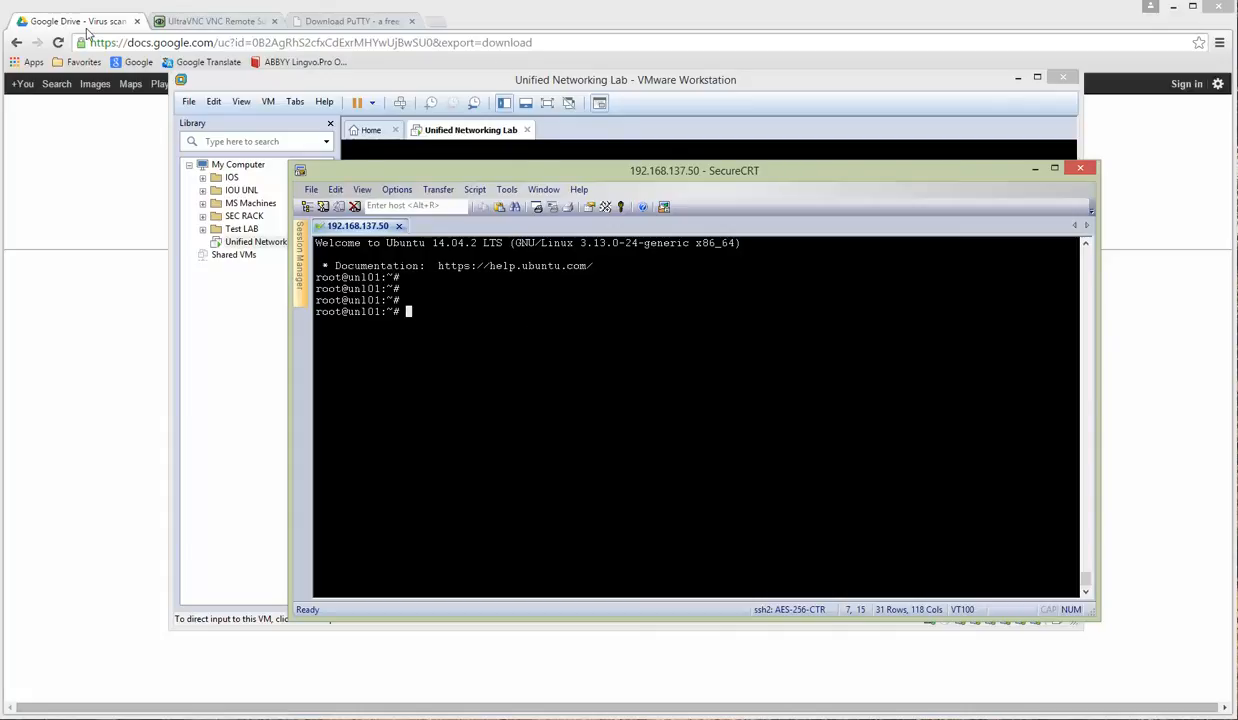
# Step: Go back in Chrome, search the UNetLab site for 'cloud' and open 'Using Cloud devices'
pyautogui.click(16, 43)
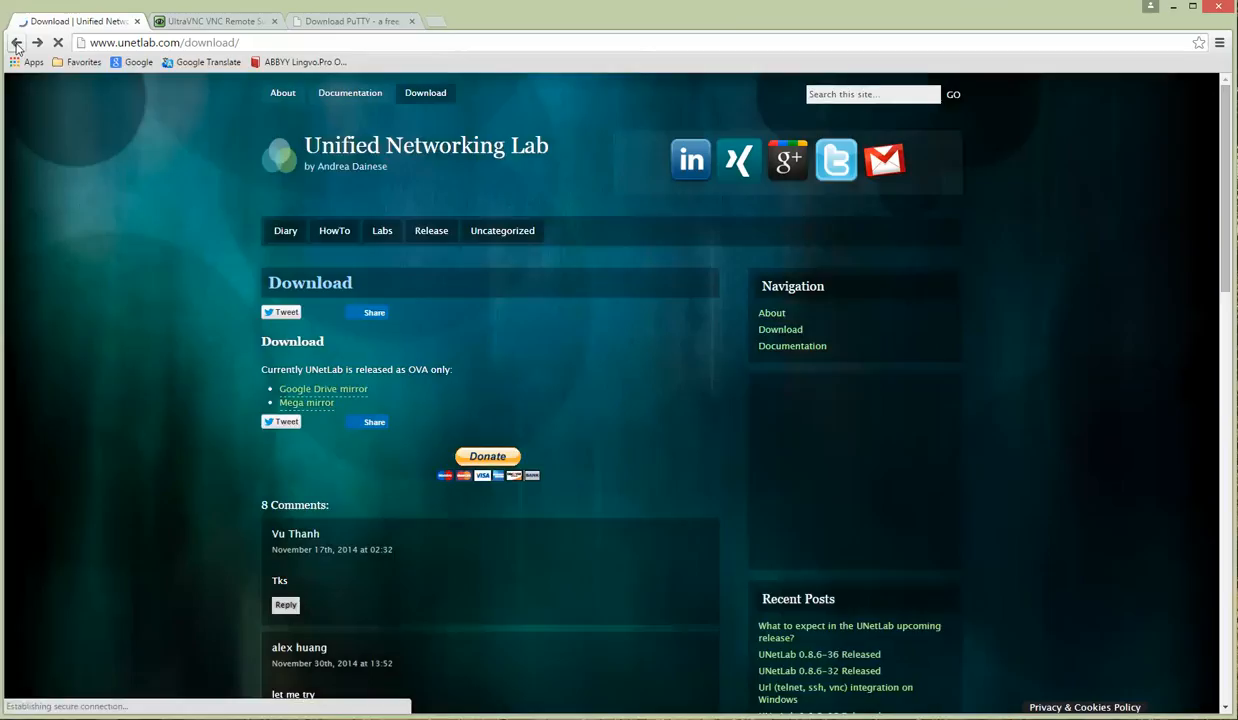
pyautogui.click(874, 95)
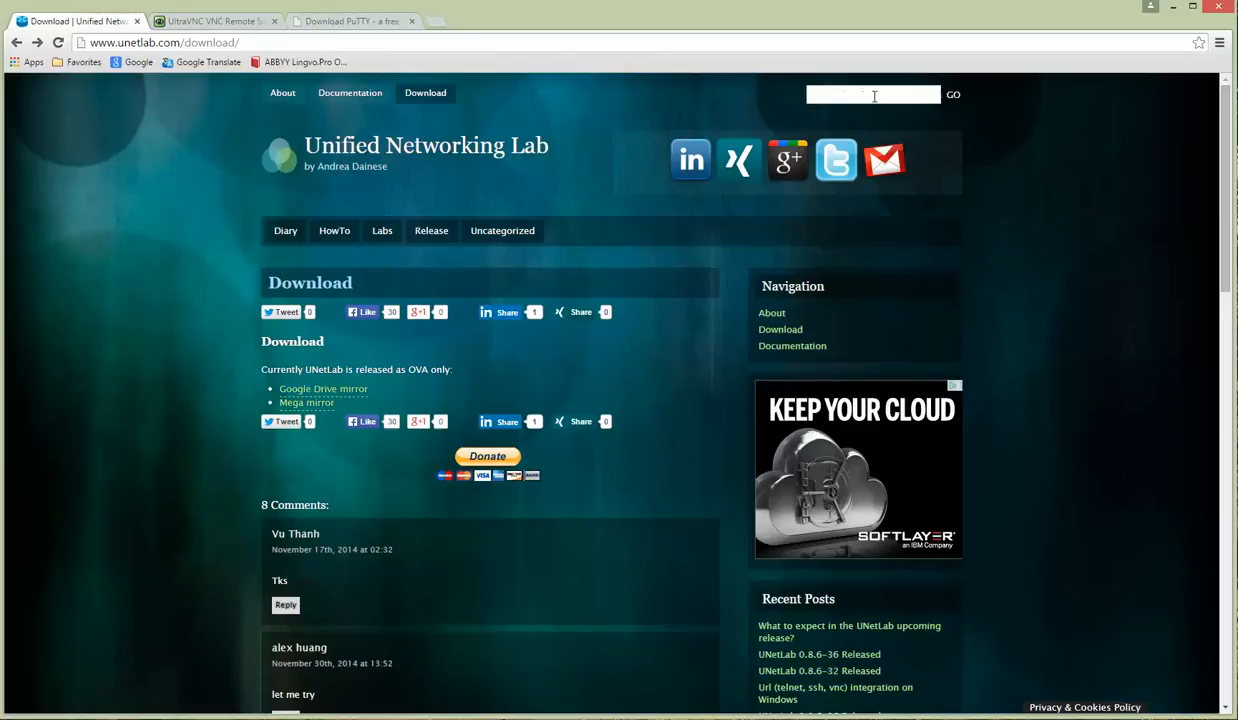
pyautogui.write('clou')
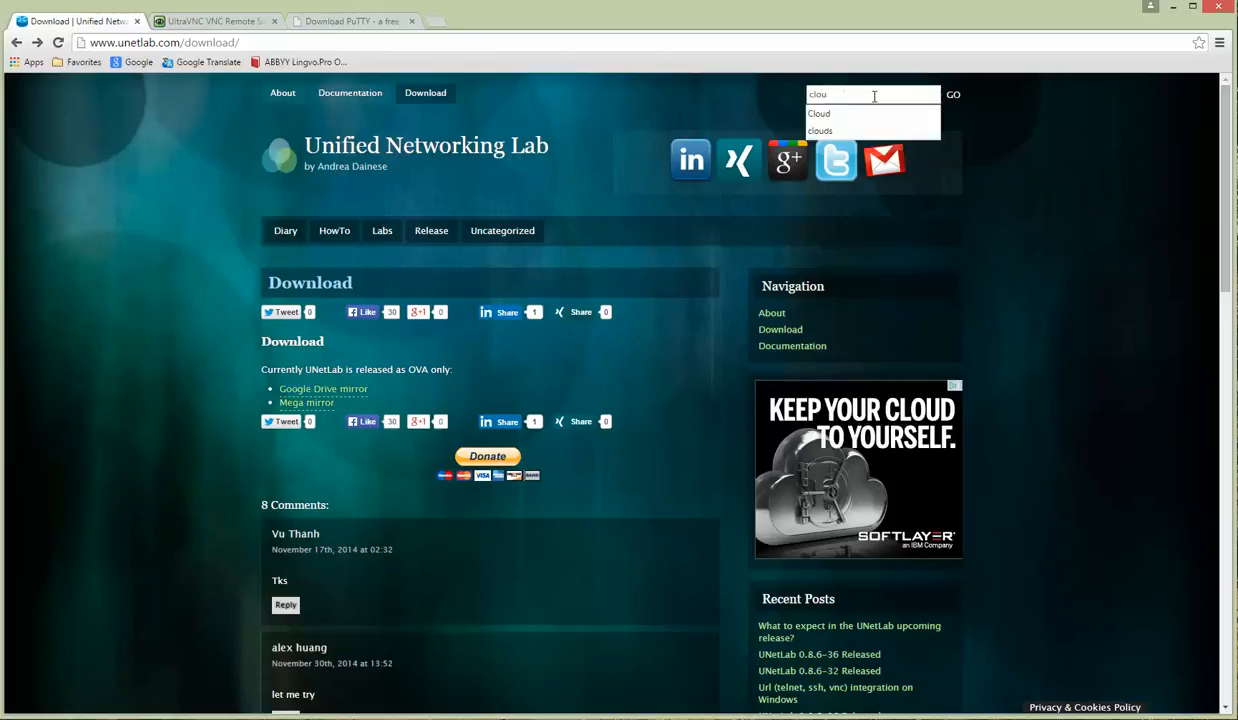
pyautogui.write('d')
pyautogui.press('Return')
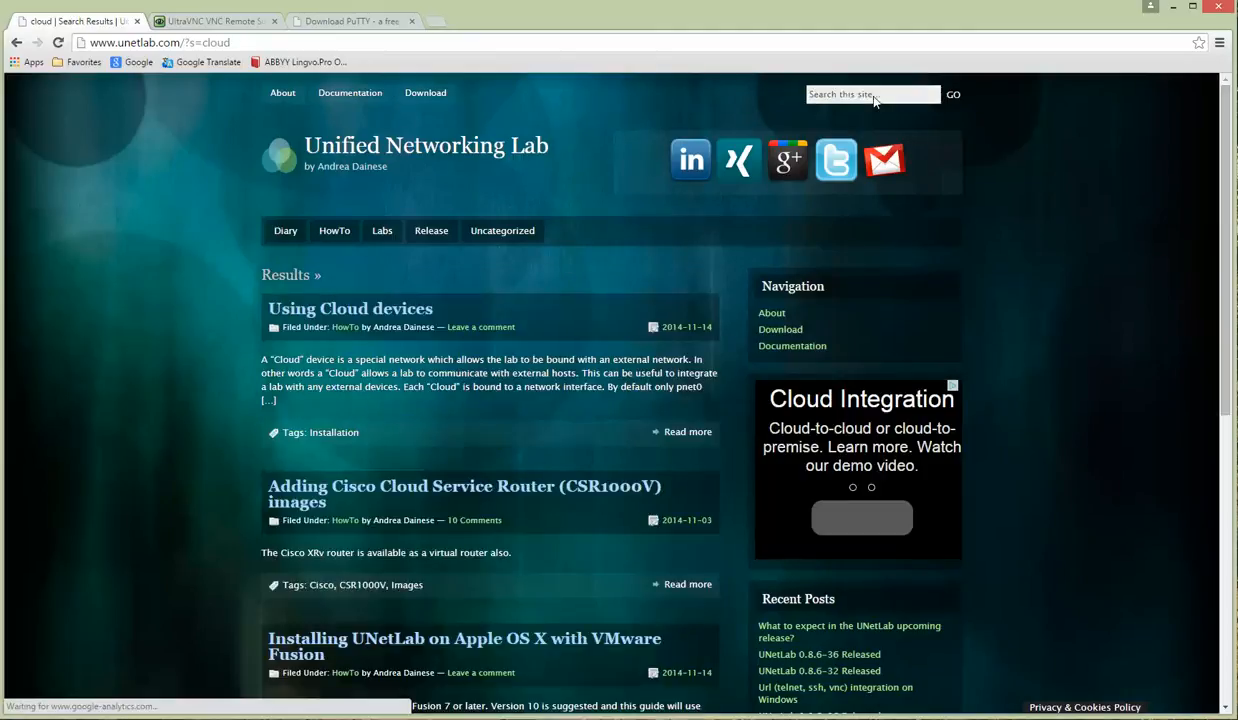
pyautogui.click(345, 312)
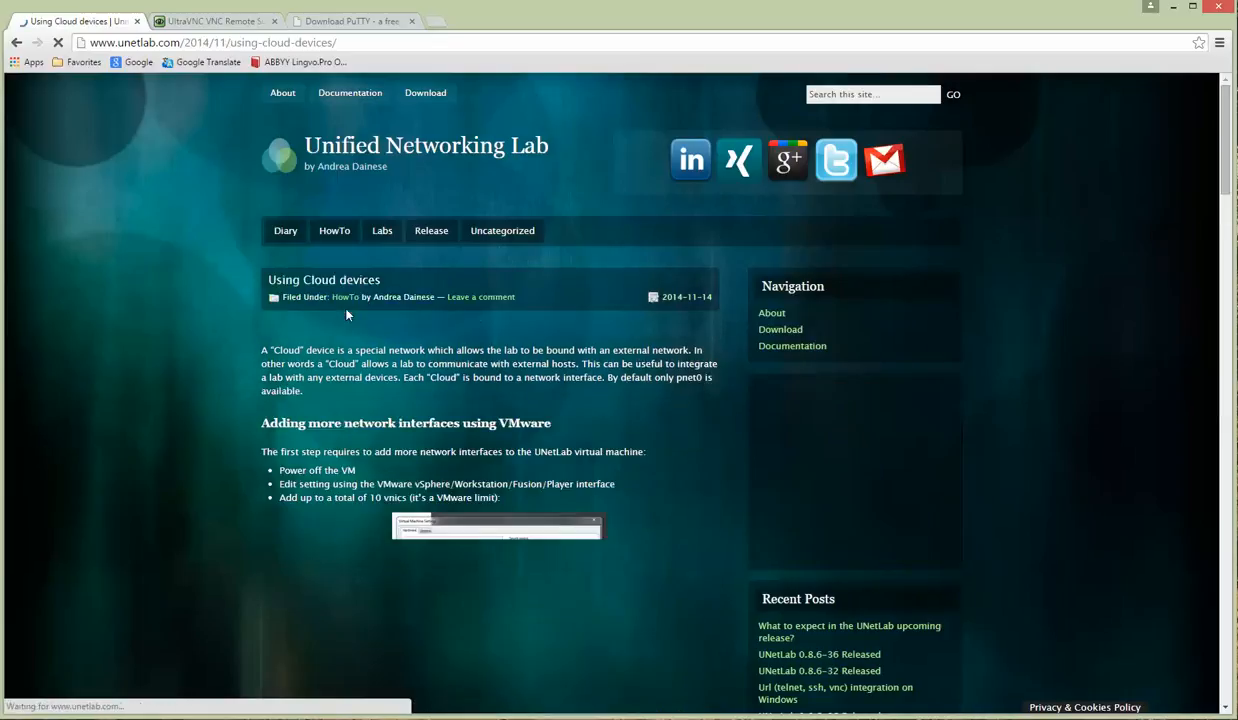
# Step: Scroll to the Configuring Clouds steps and select the 'apt-get install nano' command
pyautogui.scroll(-3, 648, 424)
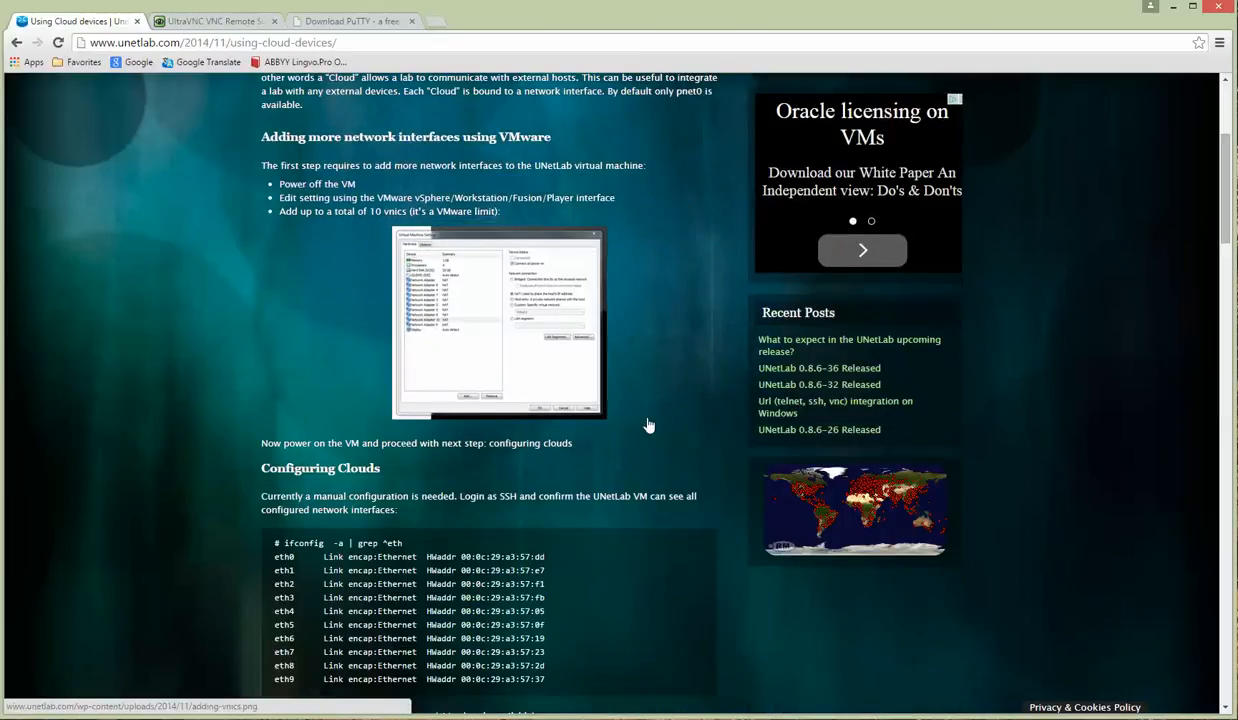
pyautogui.scroll(-4, 648, 425)
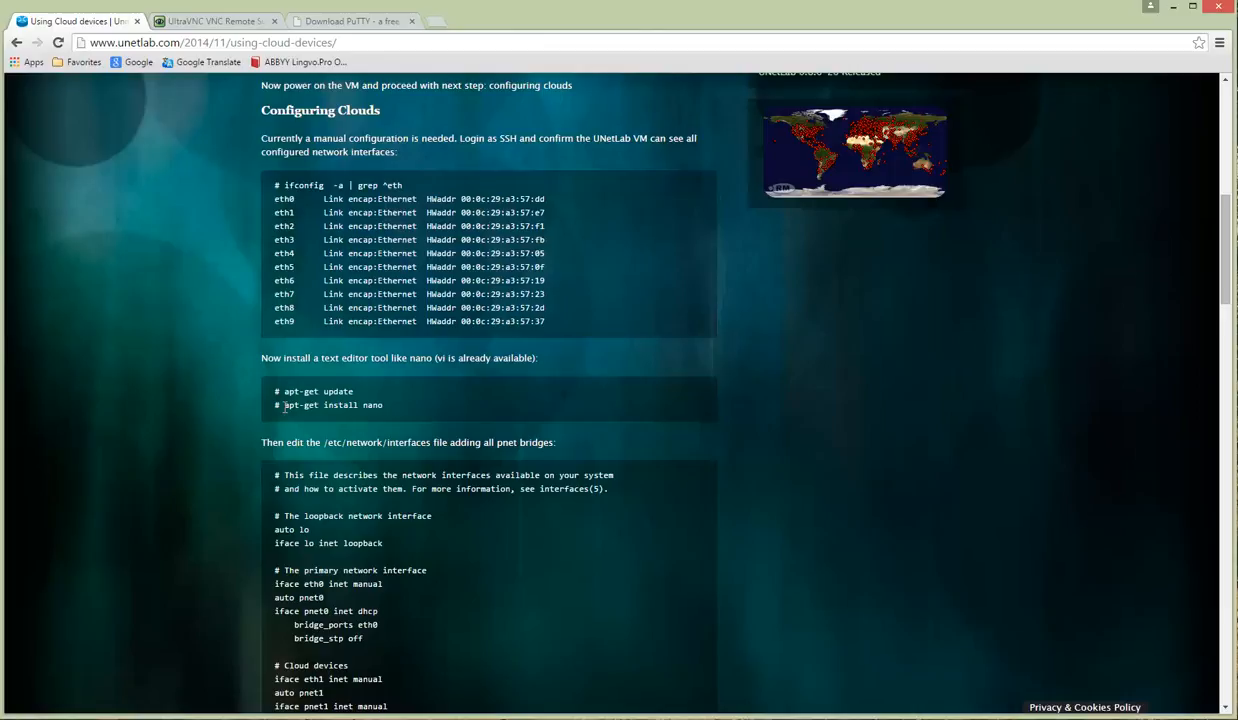
pyautogui.moveTo(284, 407); pyautogui.dragTo(378, 402)
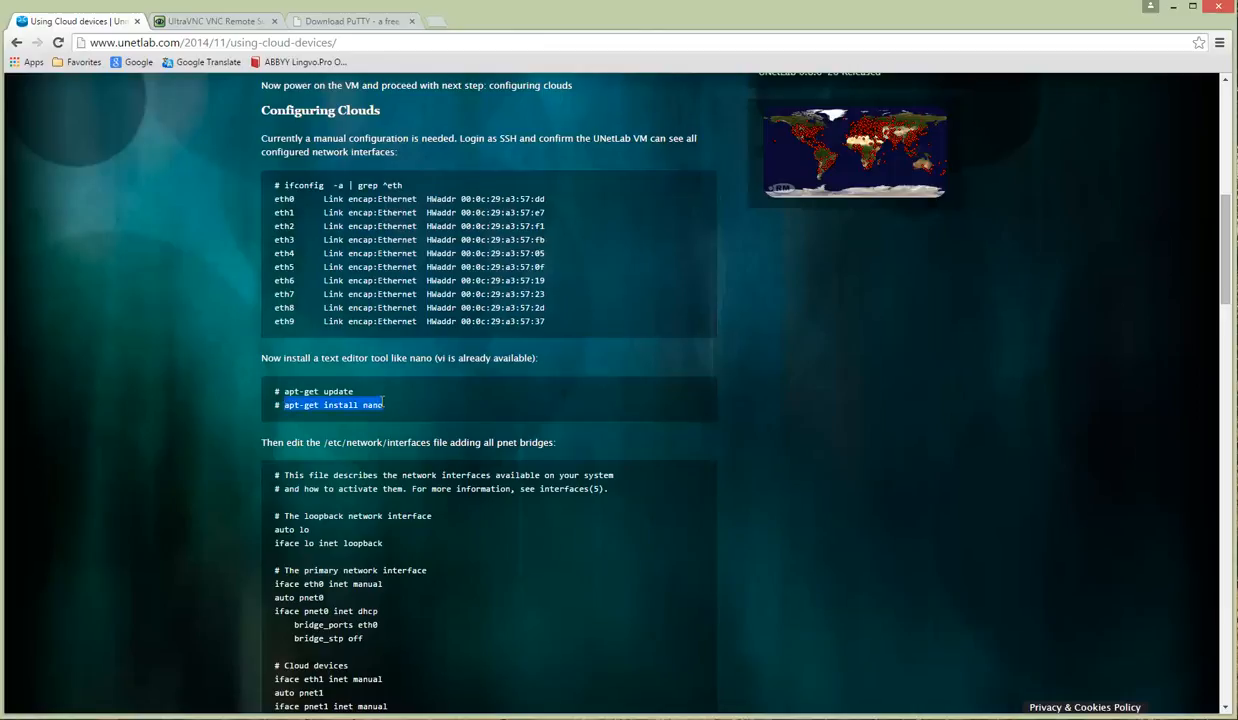
pyautogui.click(441, 404)
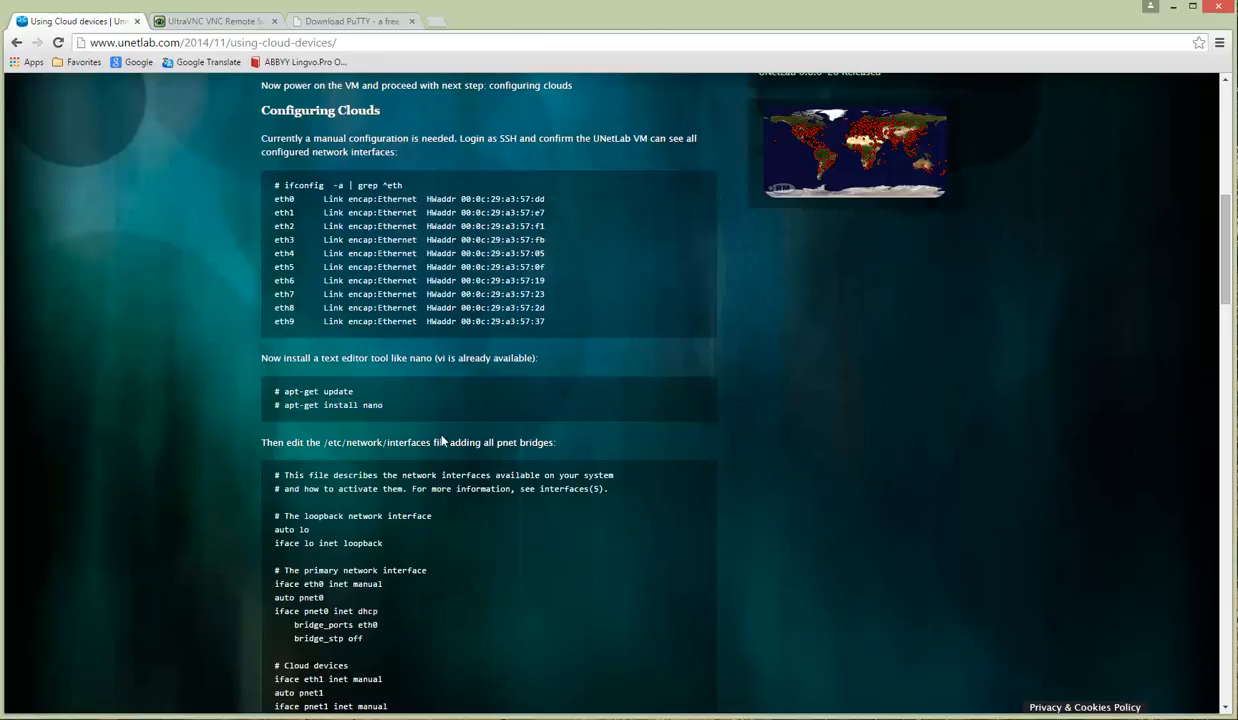
# Step: Paste and run 'apt-get install nano' in the SecureCRT root shell
pyautogui.hotkey('alt', 'Tab')
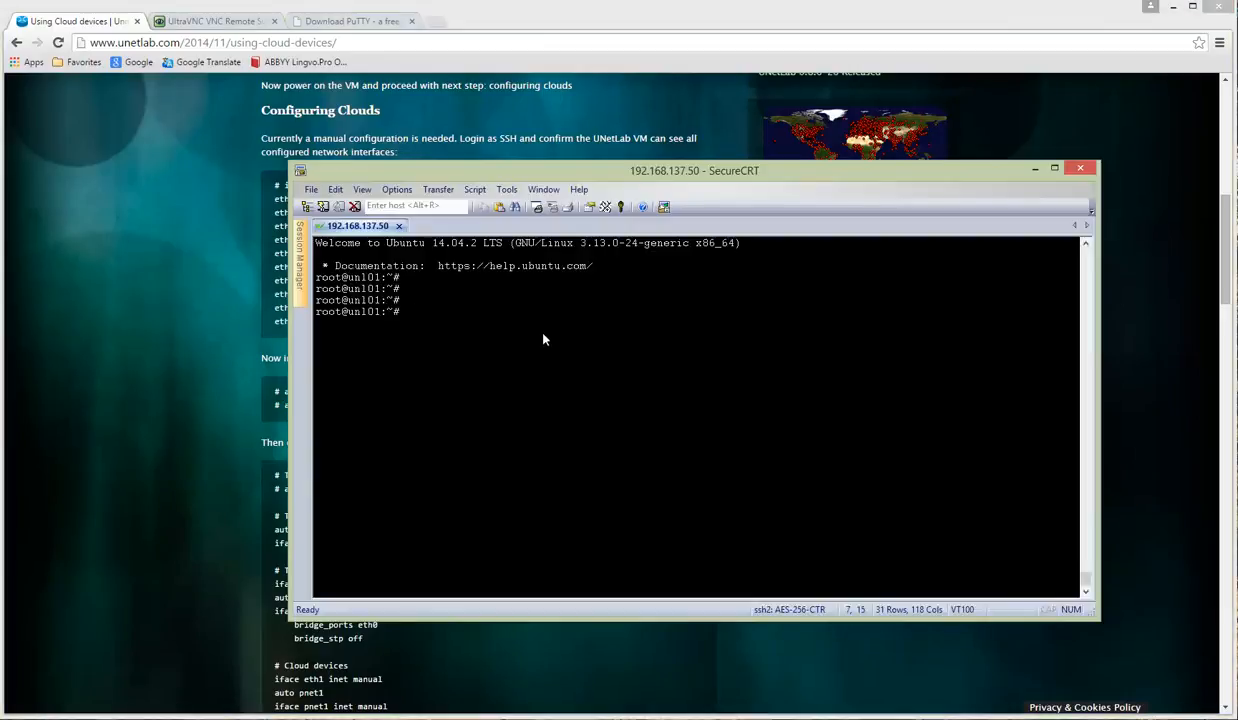
pyautogui.rightClick(586, 317)
pyautogui.press('Return')
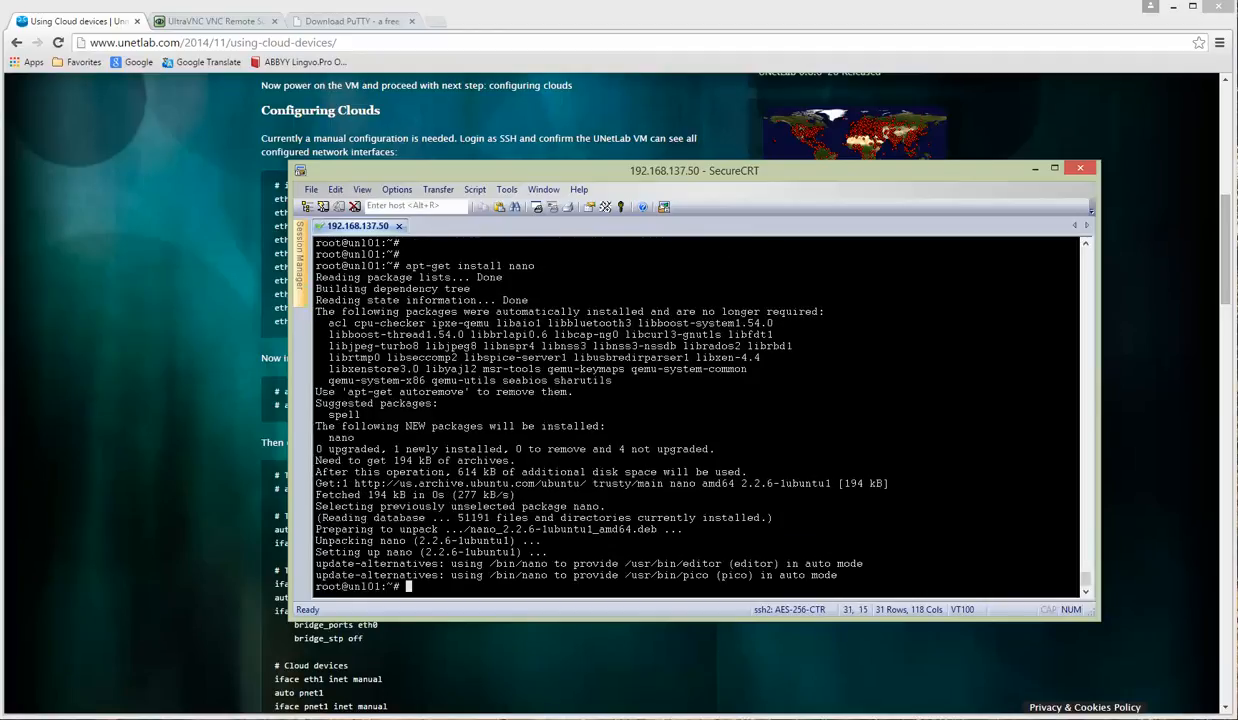
pyautogui.press('Return')
pyautogui.press('Return')
pyautogui.press('Return')
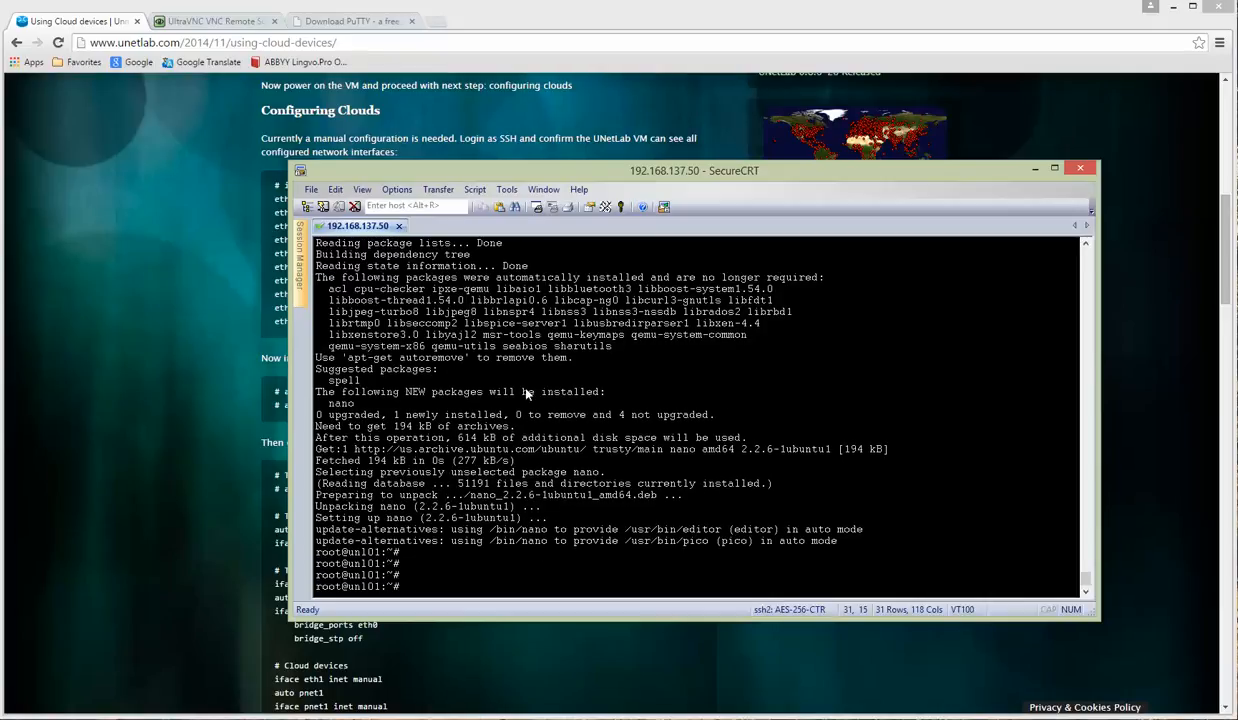
# Step: Copy the /etc/network/interfaces path from the guide and type 'nano' at the prompt
pyautogui.click(191, 412)
pyautogui.scroll(-3, 388, 420)
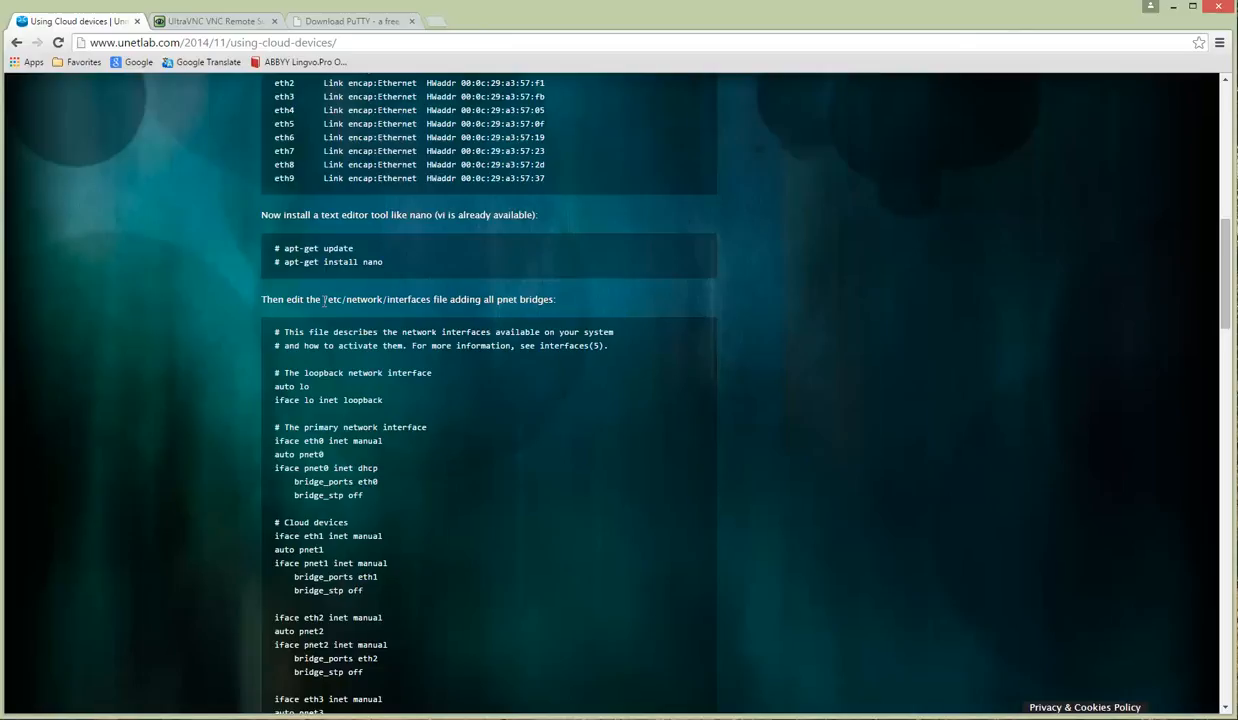
pyautogui.moveTo(323, 300); pyautogui.dragTo(430, 300)
pyautogui.hotkey('ctrl', 'c')
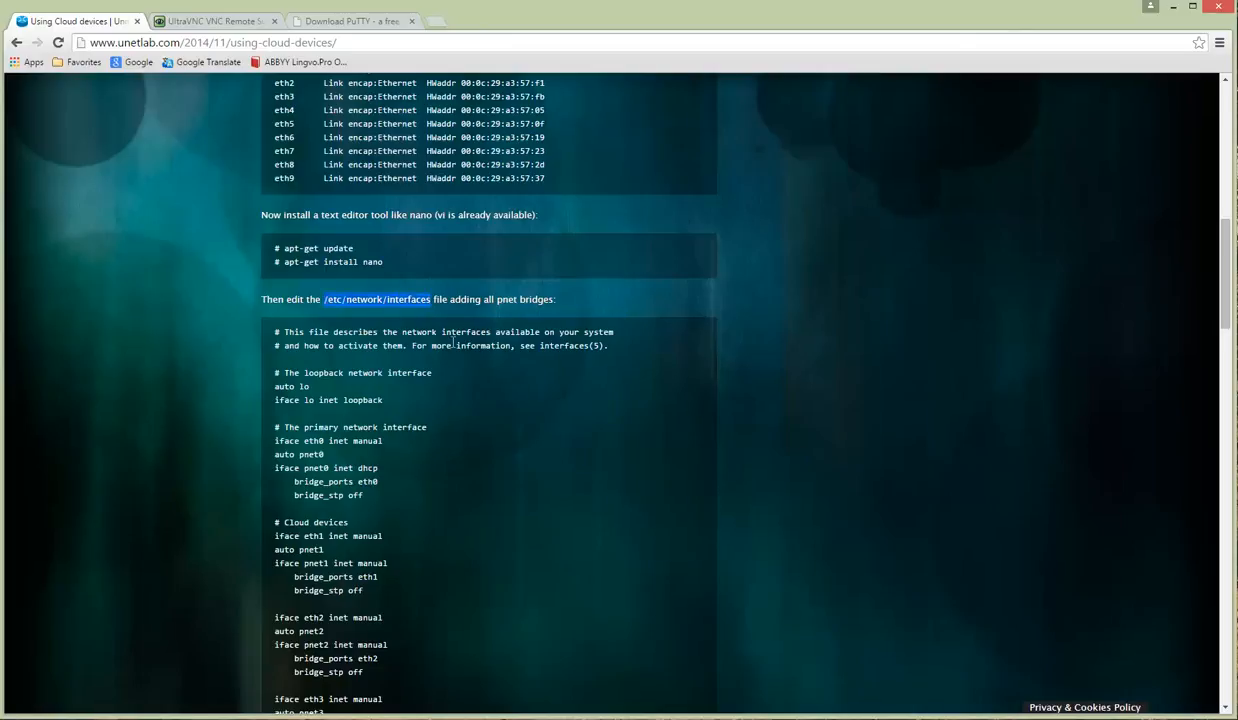
pyautogui.hotkey('alt', 'Tab')
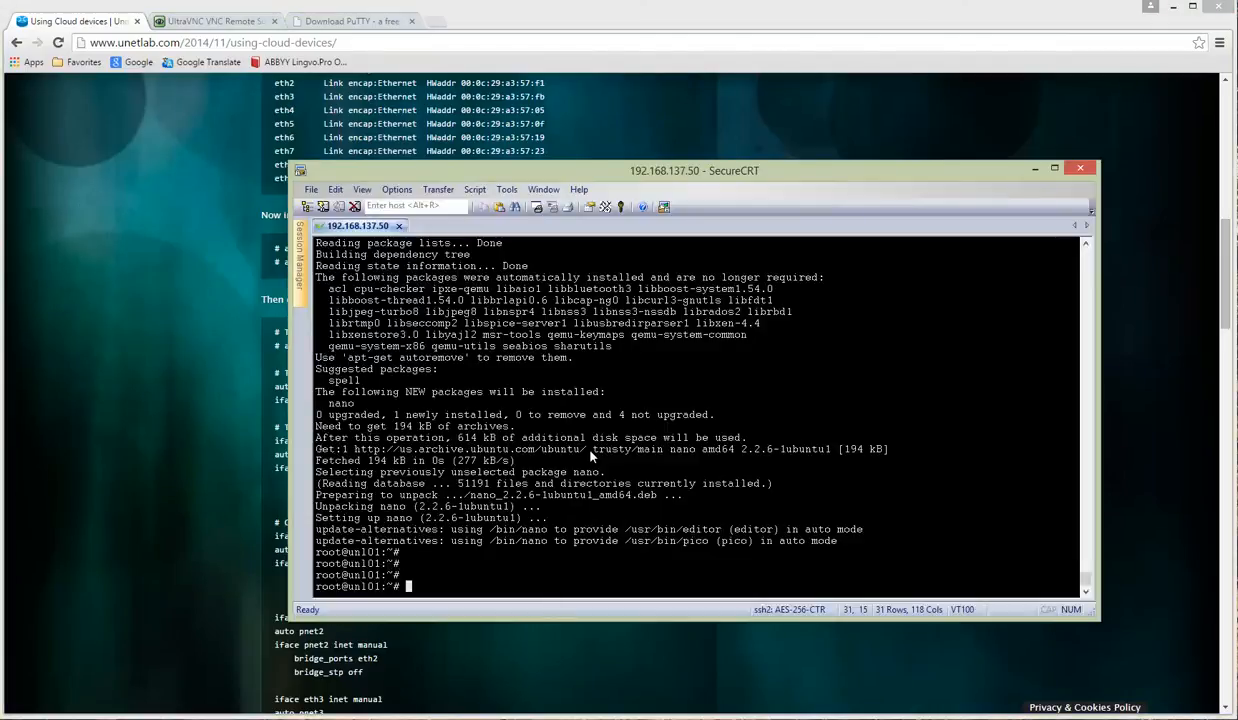
pyautogui.write('nano')
# Step: Open /etc/network/interfaces in nano and add an empty line after the pnet0 entries
pyautogui.rightClick(638, 526)
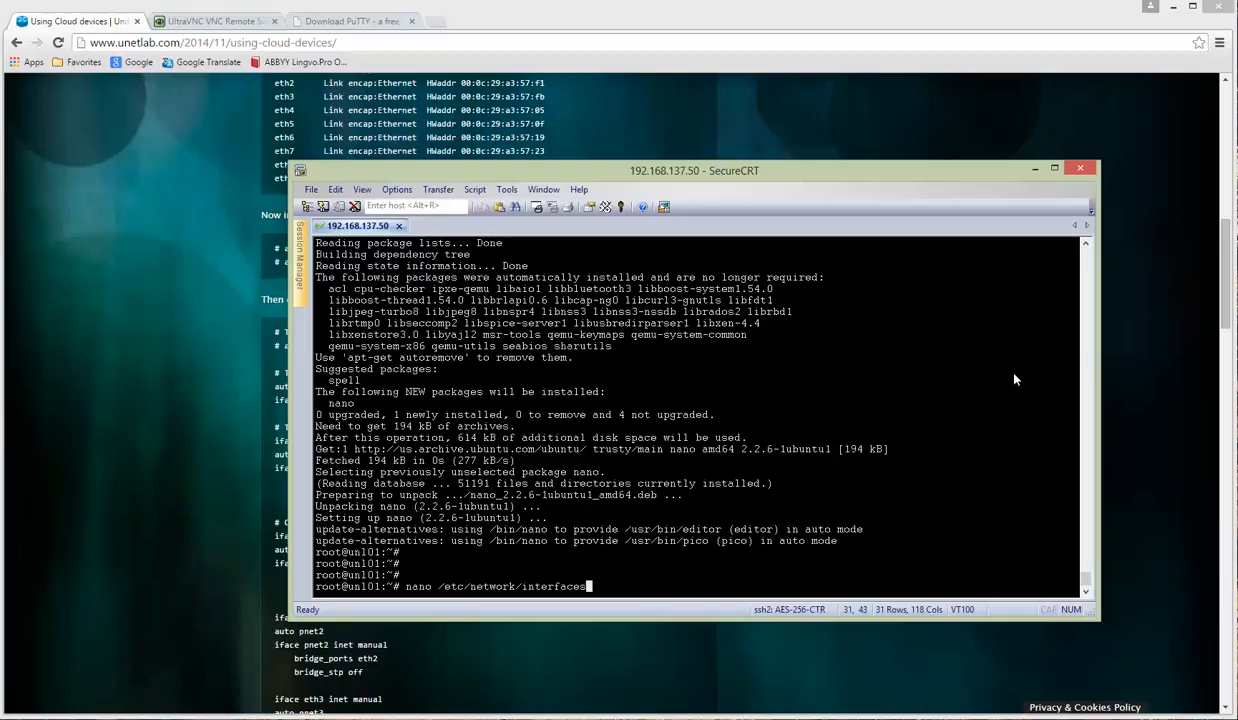
pyautogui.press('Return')
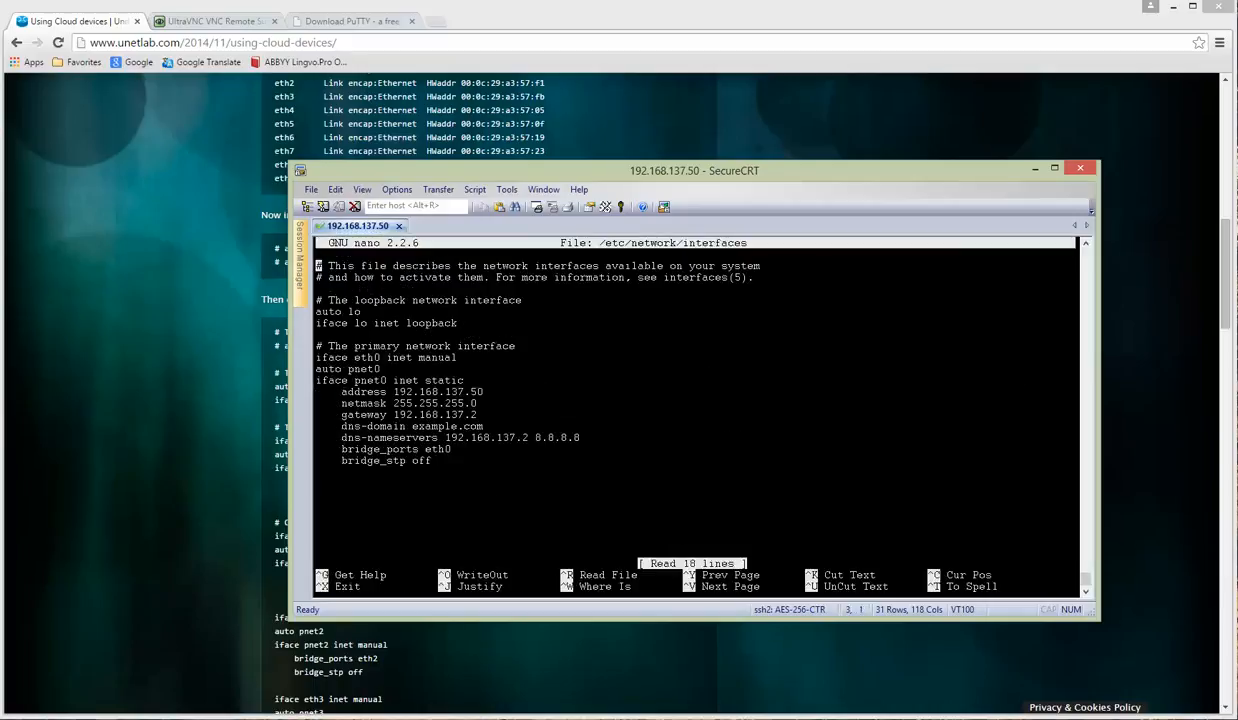
pyautogui.press('Down')
pyautogui.press('Down')
pyautogui.press('Down')
pyautogui.press('Down')
pyautogui.press('Down')
pyautogui.press('Down')
pyautogui.press('Down')
pyautogui.press('Down')
pyautogui.press('Down')
pyautogui.press('Down')
pyautogui.press('Down')
pyautogui.press('Down')
pyautogui.press('Down')
pyautogui.press('Down')
pyautogui.press('Down')
pyautogui.press('Down')
pyautogui.press('Down')
pyautogui.press('Down')
pyautogui.press('Up')
pyautogui.press('Up')
pyautogui.press('Up')
pyautogui.press('Up')
pyautogui.press('Up')
pyautogui.press('Up')
pyautogui.press('Up')
pyautogui.press('Up')
pyautogui.press('Up')
pyautogui.press('Up')
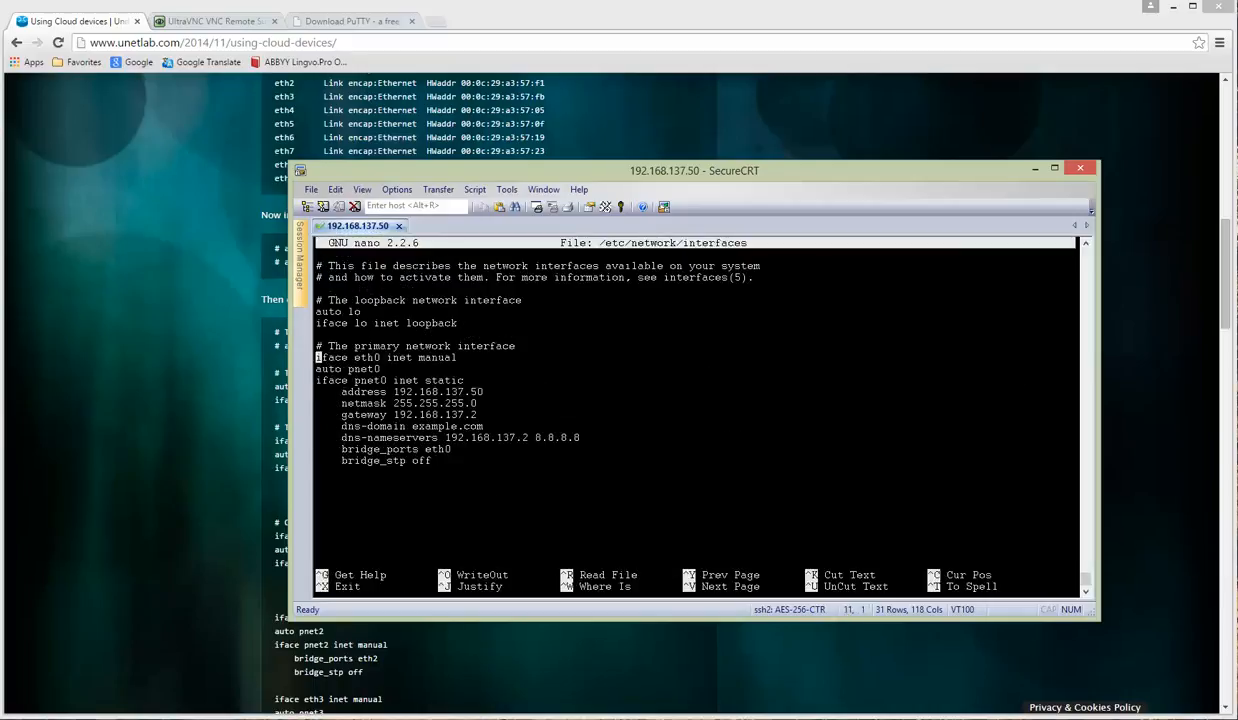
pyautogui.press('Right')
pyautogui.press('Right')
pyautogui.press('Right')
pyautogui.press('Right')
pyautogui.press('Right')
pyautogui.press('Right')
pyautogui.press('Right')
pyautogui.press('Left')
pyautogui.press('Left')
pyautogui.press('Left')
pyautogui.press('Left')
pyautogui.press('Left')
pyautogui.press('Left')
pyautogui.press('Left')
pyautogui.press('Down')
pyautogui.press('Down')
pyautogui.press('Down')
pyautogui.press('Down')
pyautogui.press('Down')
pyautogui.press('Down')
pyautogui.press('Down')
pyautogui.press('Down')
pyautogui.press('Down')
pyautogui.press('Down')
pyautogui.press('Return')
# Step: Copy the guide's '# Cloud devices' block defining the pnet1 through pnet5 bridges
pyautogui.click(201, 410)
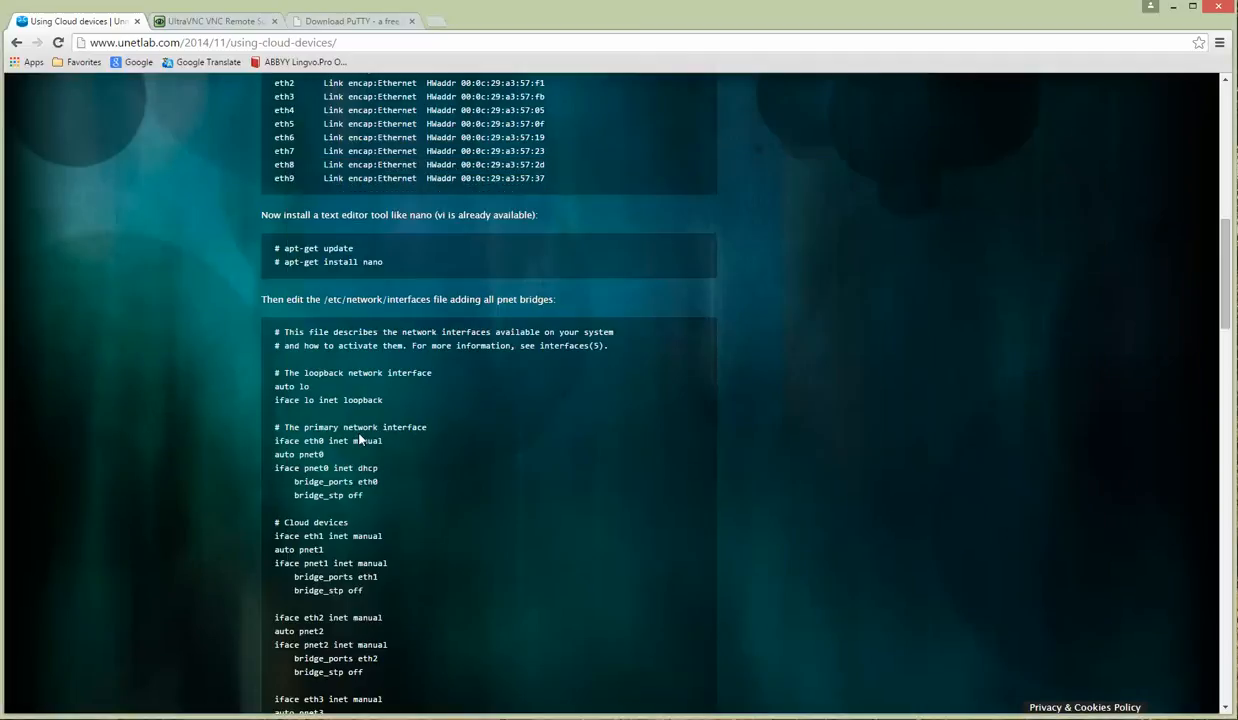
pyautogui.scroll(-1, 420, 433)
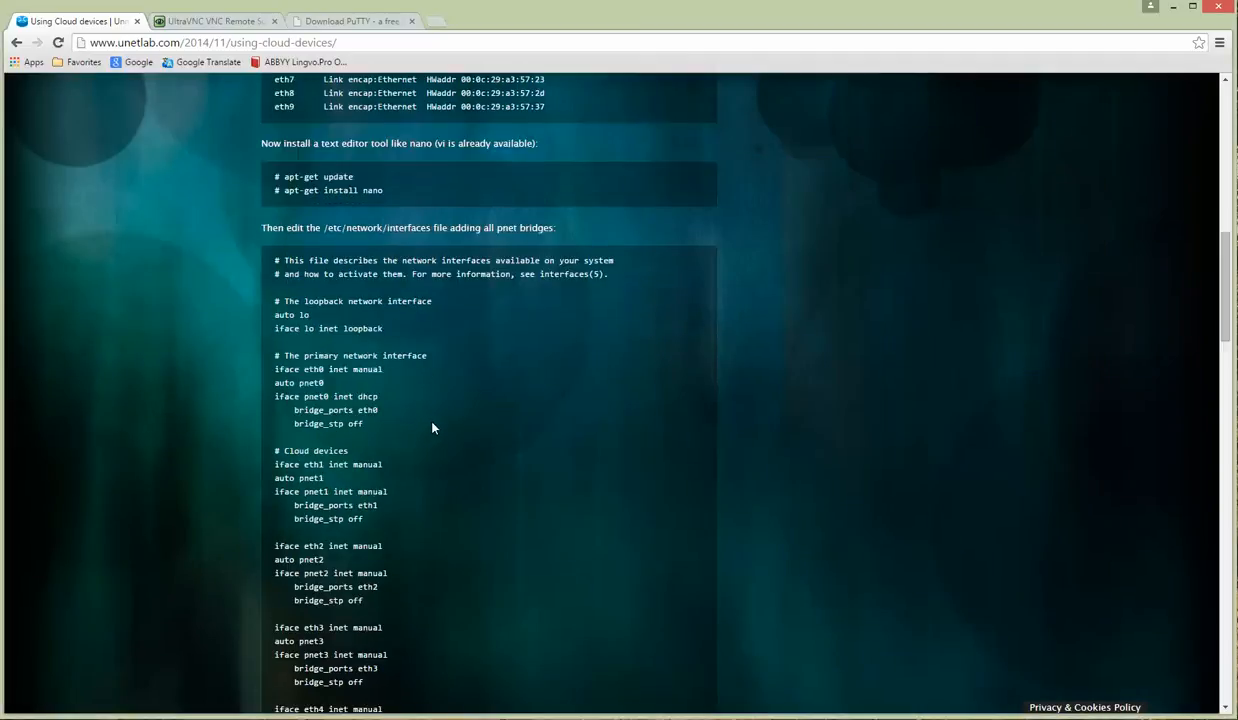
pyautogui.scroll(-2, 431, 428)
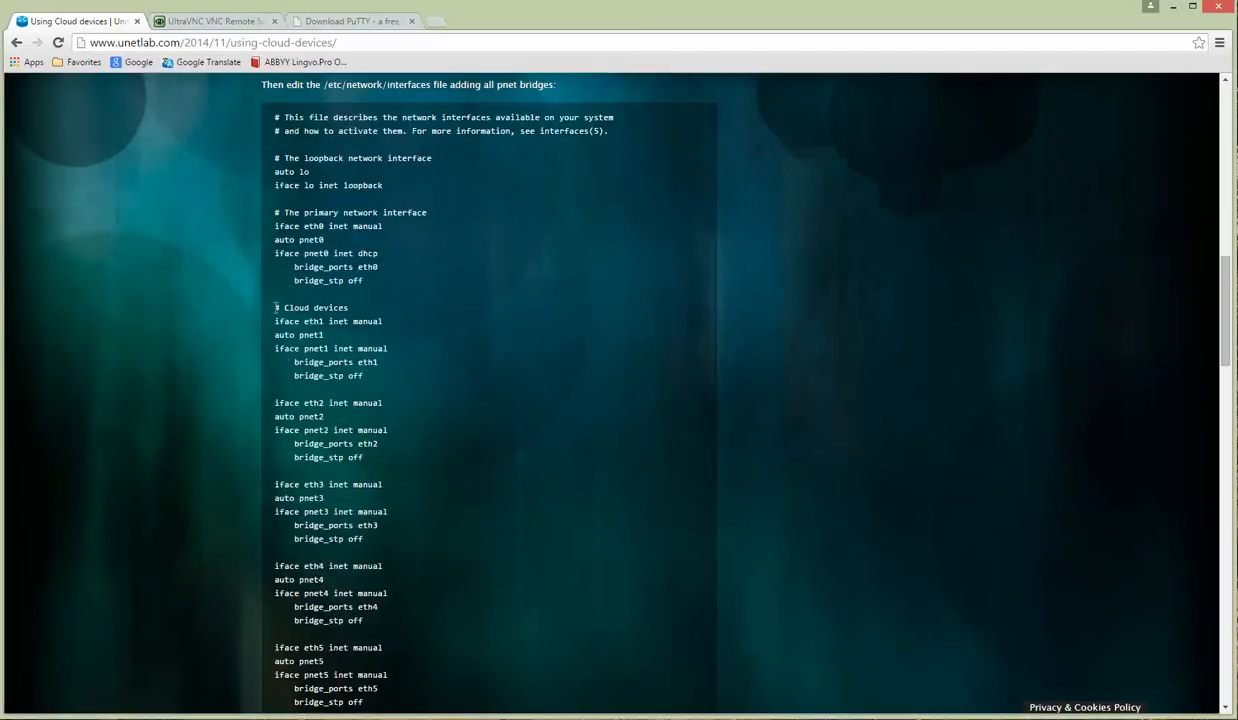
pyautogui.moveTo(277, 307); pyautogui.dragTo(367, 688)
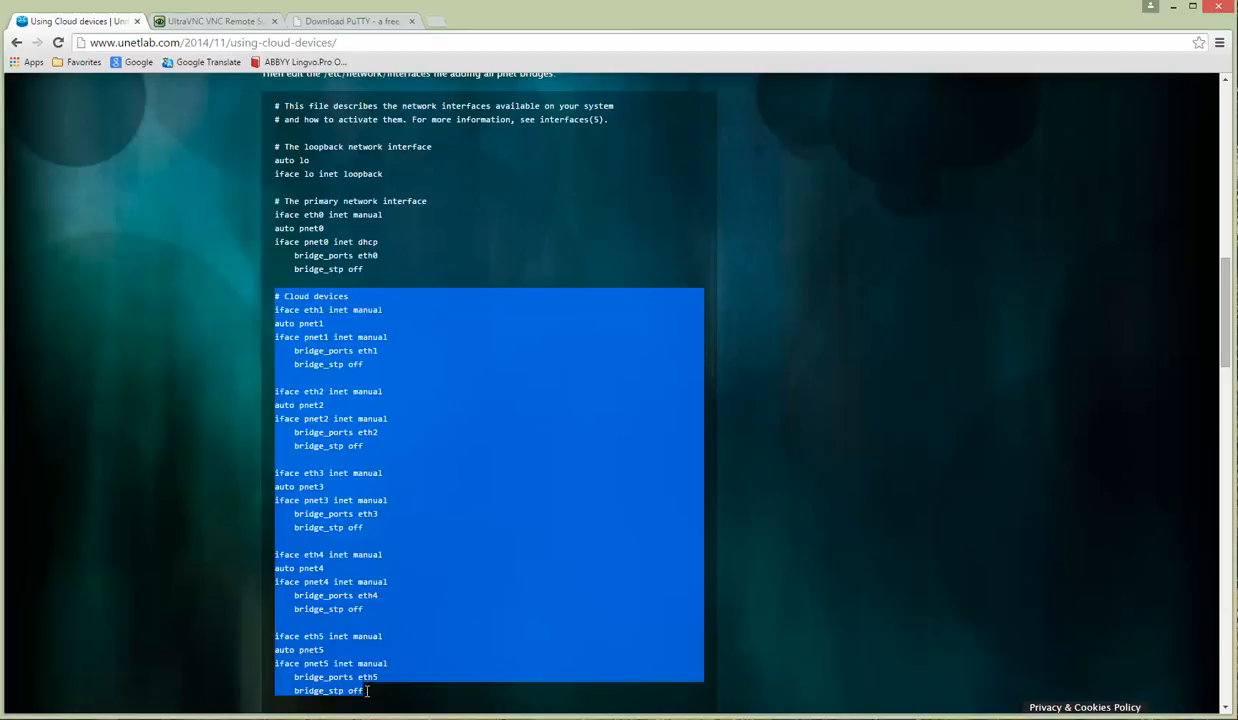
pyautogui.rightClick(348, 350)
pyautogui.click(377, 354)
pyautogui.hotkey('alt', 'Tab')
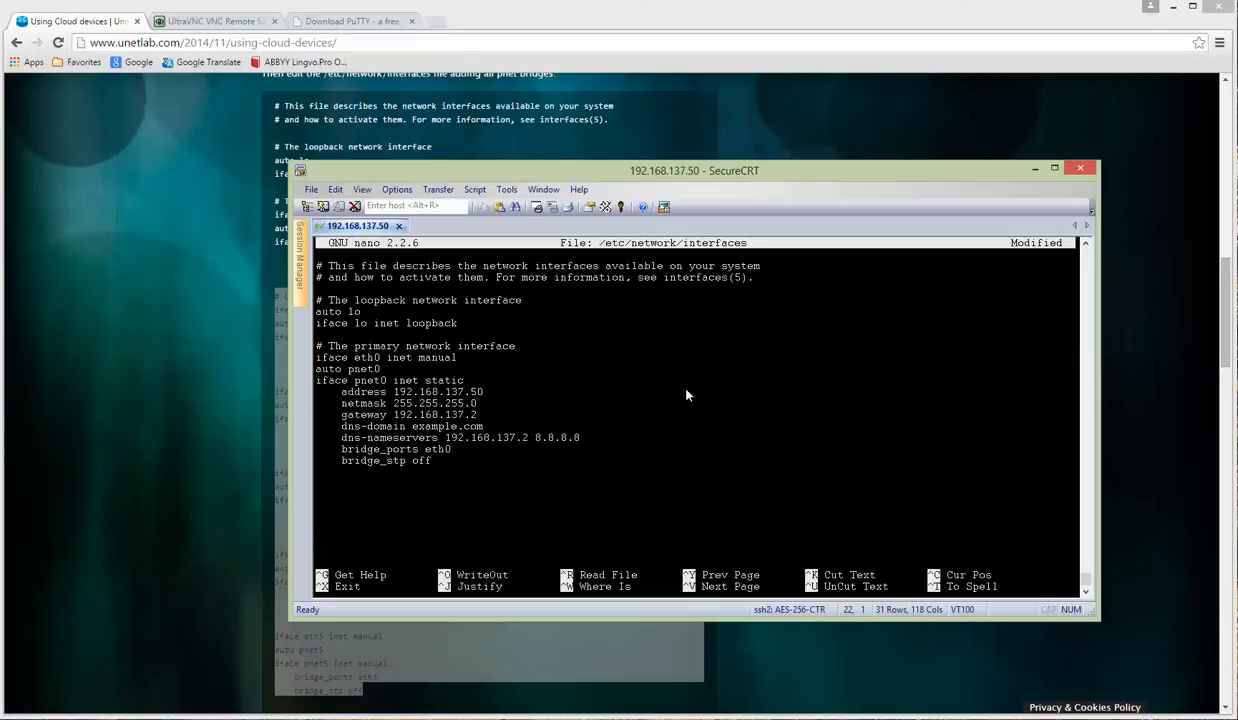
pyautogui.rightClick(687, 396)
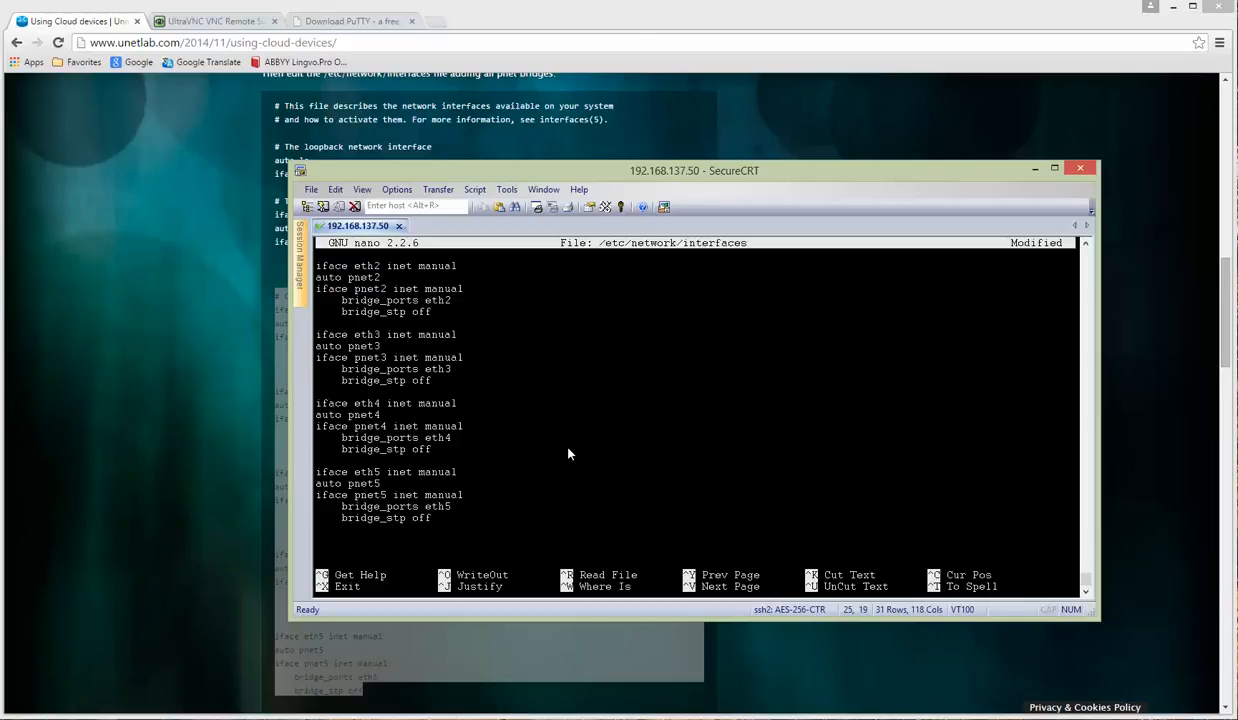
pyautogui.hotkey('ctrl', 'o')
pyautogui.press('Return')
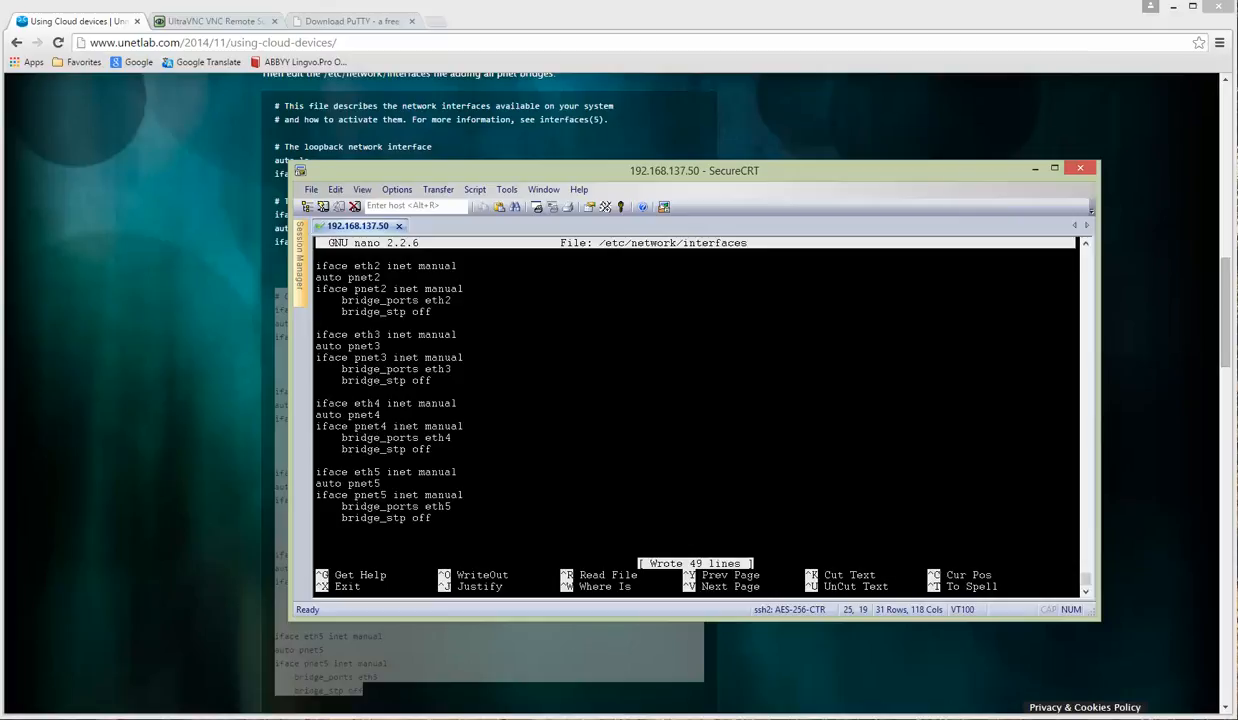
pyautogui.hotkey('ctrl', 'x')
pyautogui.press('Return')
pyautogui.press('Return')
pyautogui.press('Return')
pyautogui.press('Return')
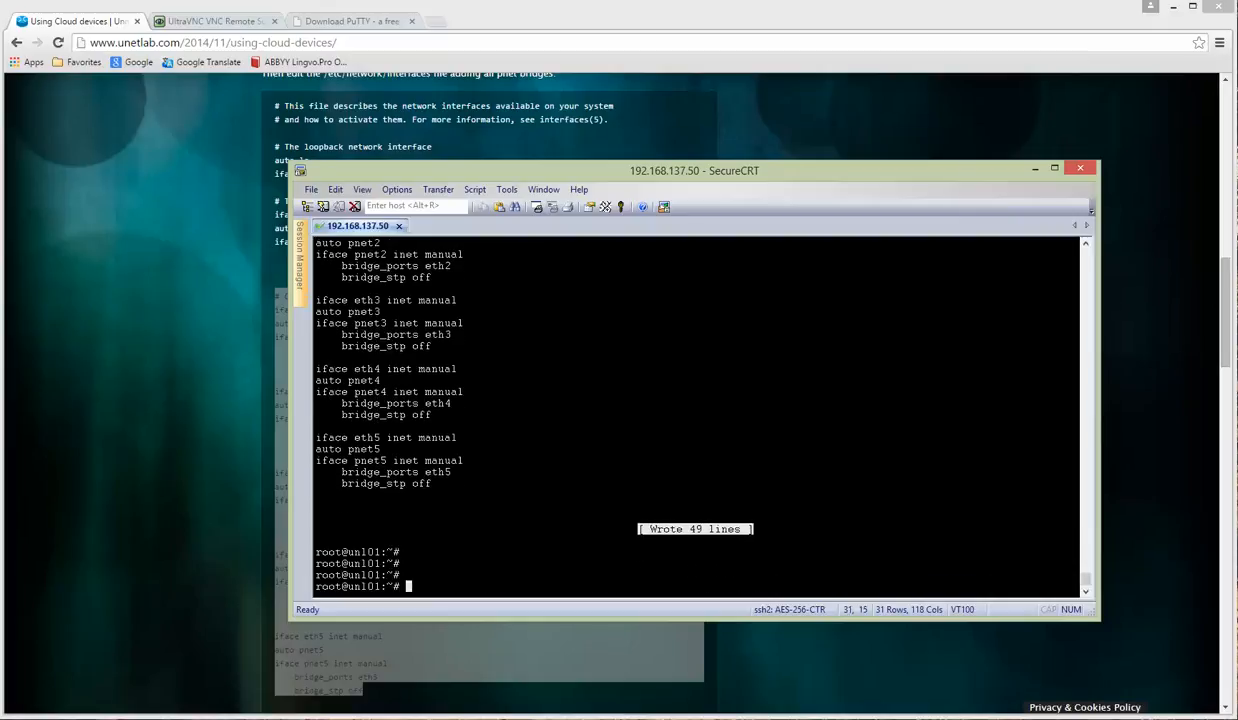
pyautogui.press('Up')
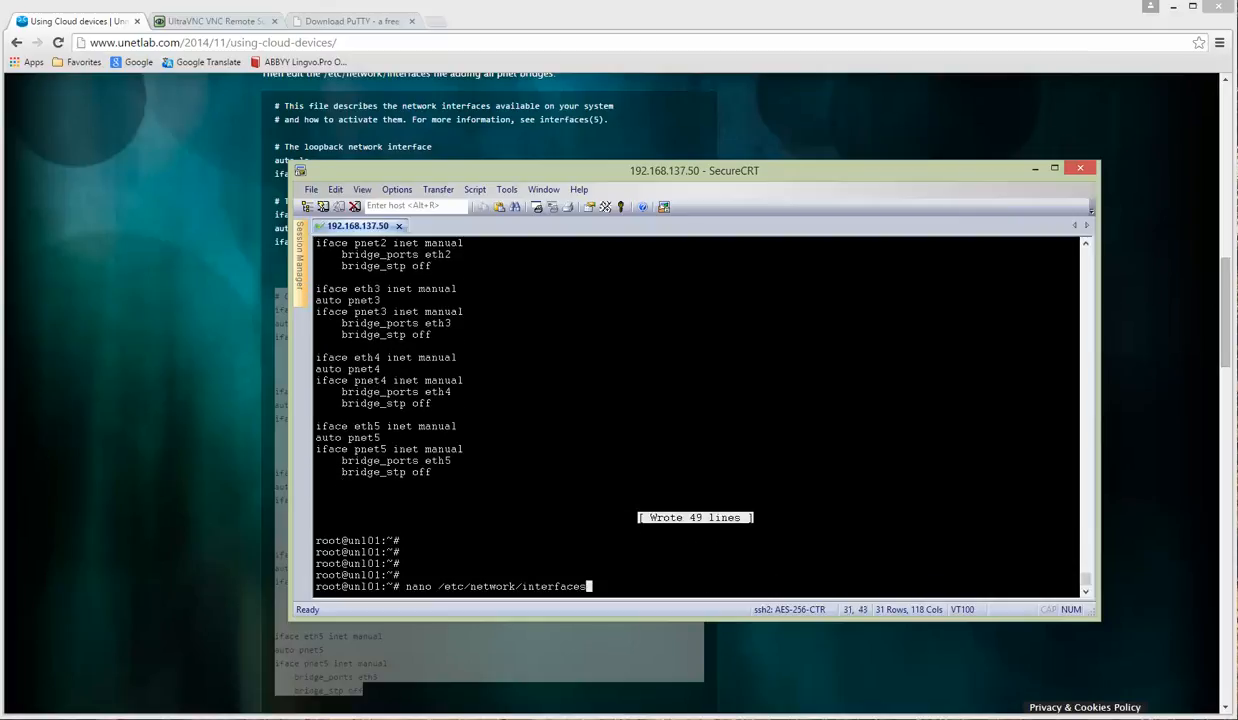
pyautogui.press('Return')
pyautogui.press('Down')
pyautogui.press('Down')
pyautogui.press('Down')
pyautogui.press('Down')
pyautogui.press('Down')
pyautogui.press('Down')
pyautogui.press('Down')
pyautogui.press('Down')
pyautogui.press('Down')
pyautogui.press('Down')
pyautogui.press('Down')
pyautogui.press('Down')
pyautogui.press('Down')
pyautogui.press('Down')
pyautogui.press('Down')
pyautogui.press('Down')
pyautogui.press('Down')
pyautogui.press('Down')
pyautogui.press('Down')
pyautogui.press('Down')
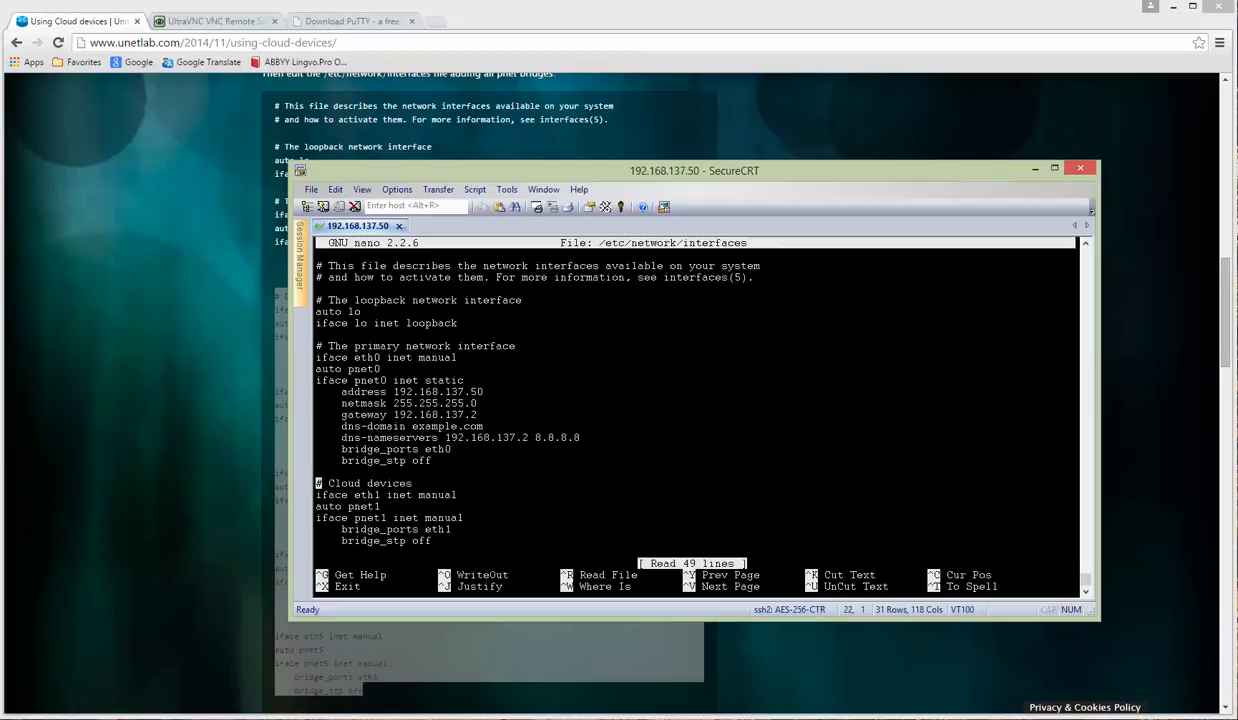
pyautogui.press('Up')
pyautogui.press('Up')
pyautogui.press('Up')
pyautogui.press('Up')
pyautogui.press('Up')
pyautogui.press('Up')
pyautogui.press('Up')
pyautogui.press('Up')
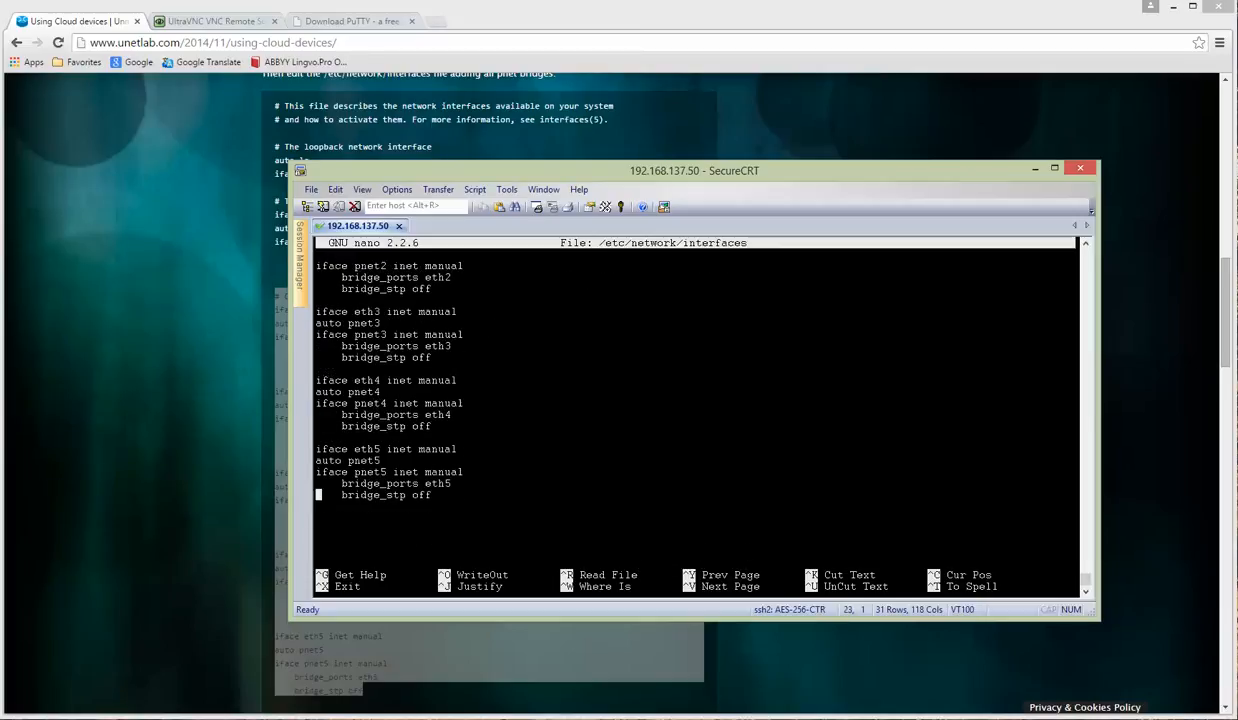
pyautogui.press('Up')
pyautogui.press('Up')
pyautogui.press('Up')
pyautogui.press('Down')
pyautogui.press('Down')
pyautogui.press('Down')
pyautogui.press('Down')
pyautogui.press('Down')
pyautogui.press('Down')
pyautogui.press('Down')
pyautogui.press('Down')
pyautogui.press('Down')
pyautogui.press('Down')
pyautogui.press('Down')
pyautogui.press('Down')
pyautogui.press('Down')
pyautogui.press('Down')
pyautogui.press('Down')
pyautogui.press('Down')
pyautogui.press('Down')
pyautogui.press('Down')
pyautogui.press('Down')
pyautogui.press('Down')
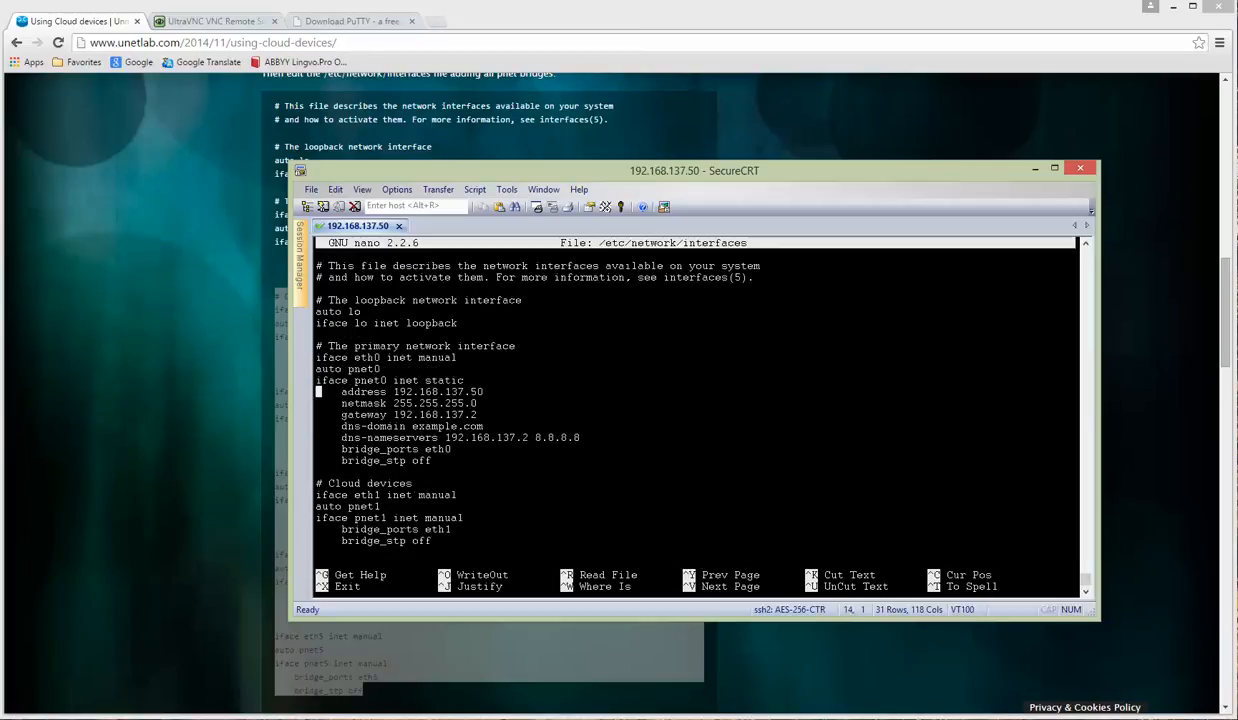
pyautogui.press('Down')
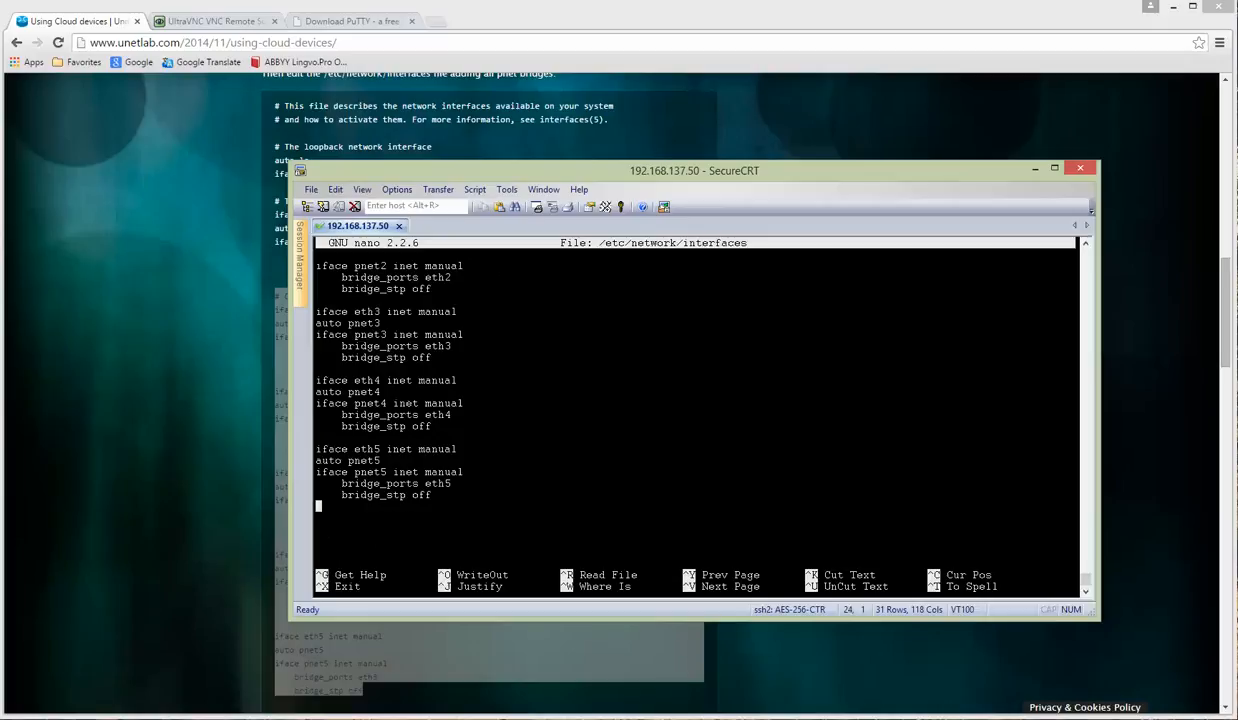
pyautogui.hotkey('ctrl', 'x')
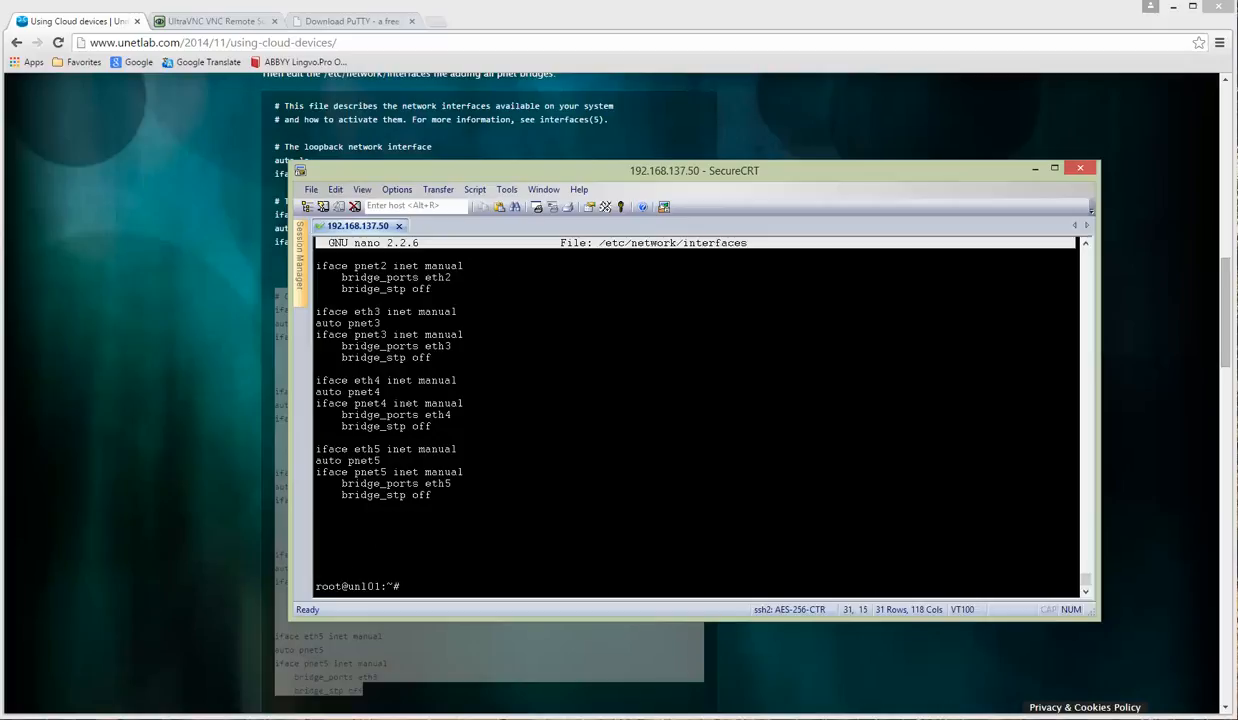
pyautogui.press('Return')
pyautogui.press('Return')
pyautogui.press('Return')
pyautogui.press('Return')
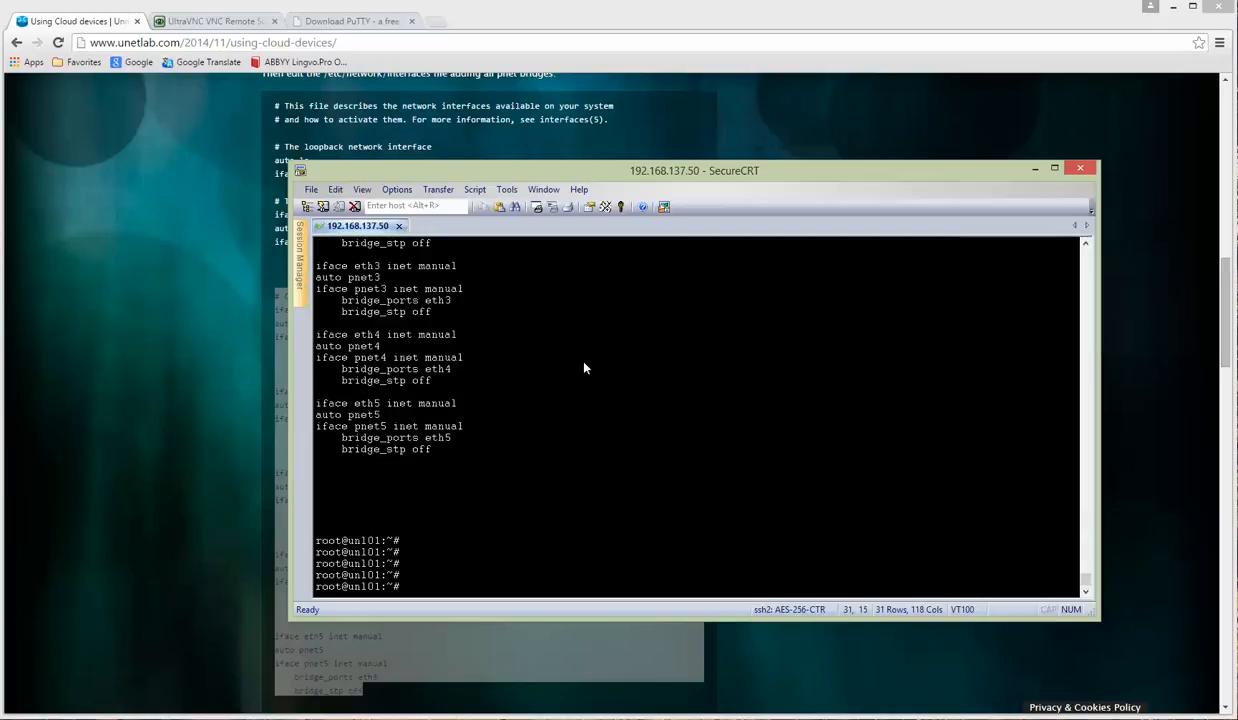
pyautogui.click(570, 671)
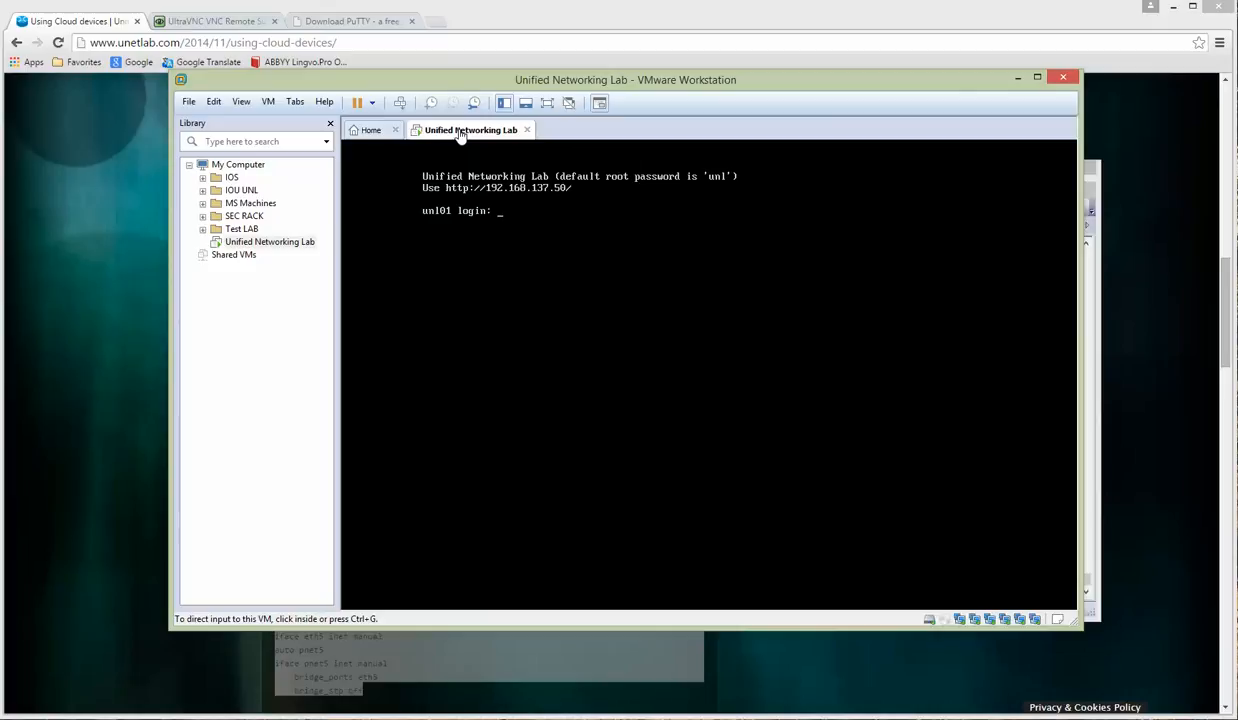
# Step: Restart the Unified Networking Lab guest with Power > Restart Guest
pyautogui.rightClick(459, 134)
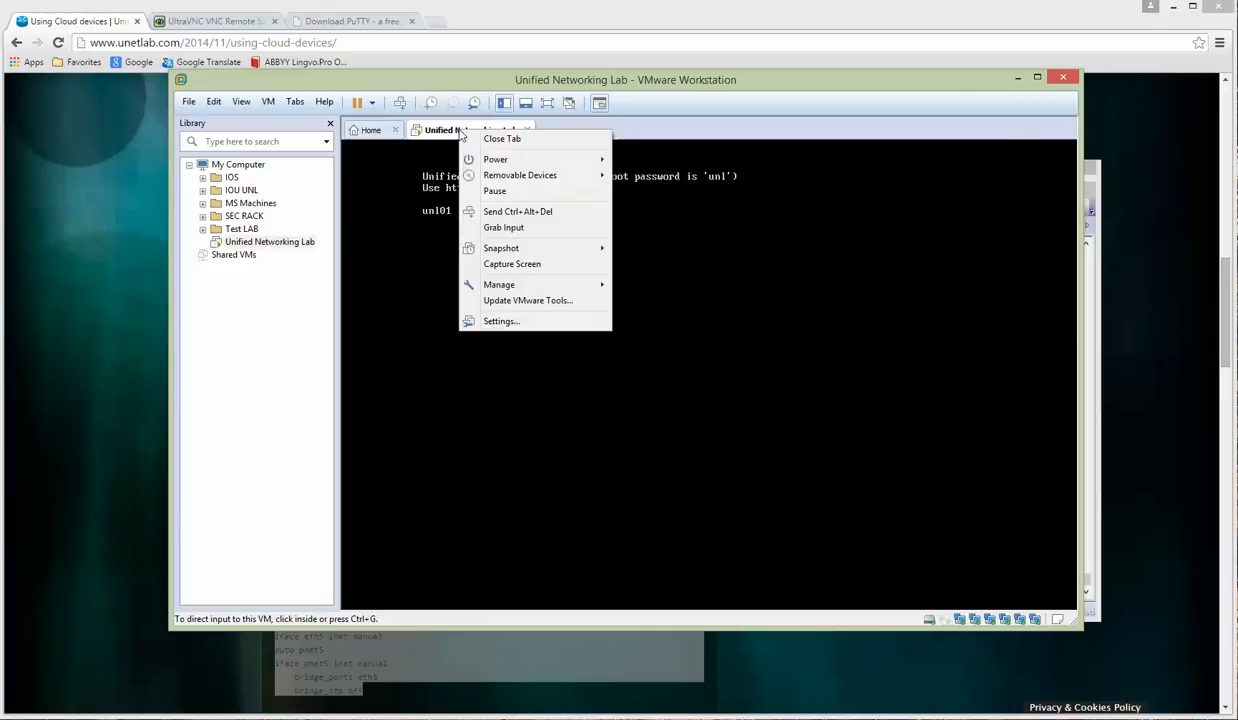
pyautogui.moveTo(492, 160)
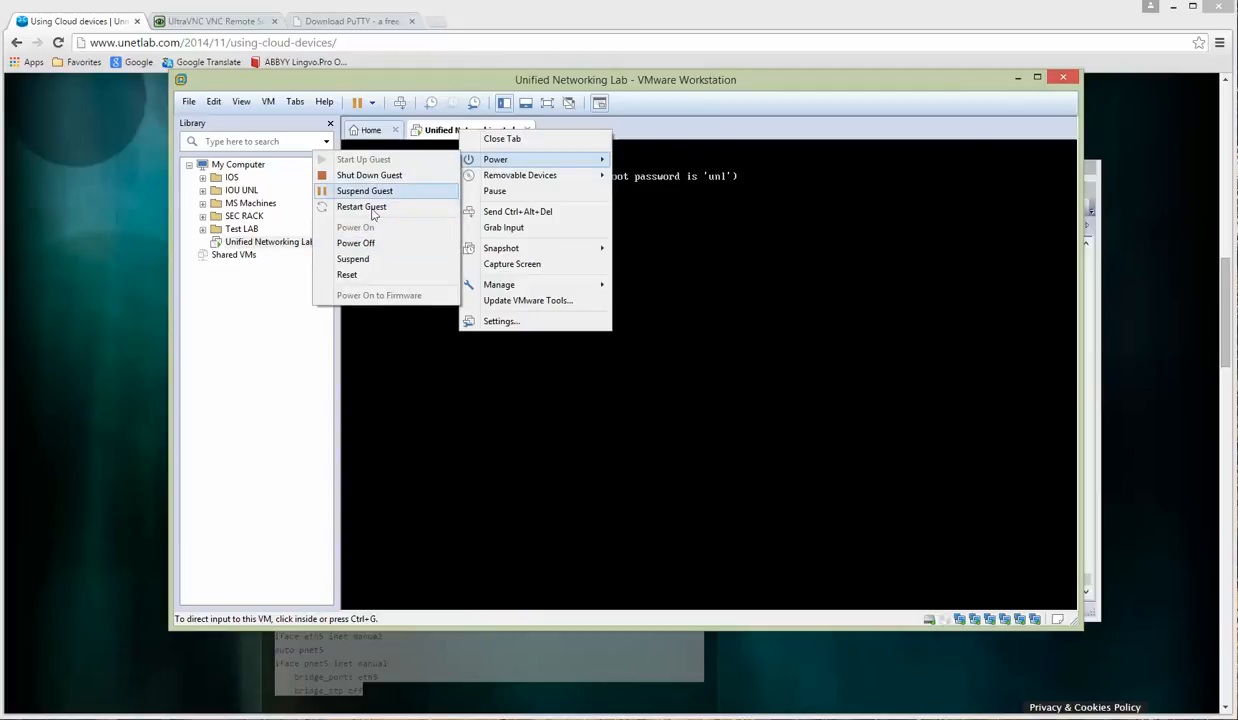
pyautogui.click(370, 210)
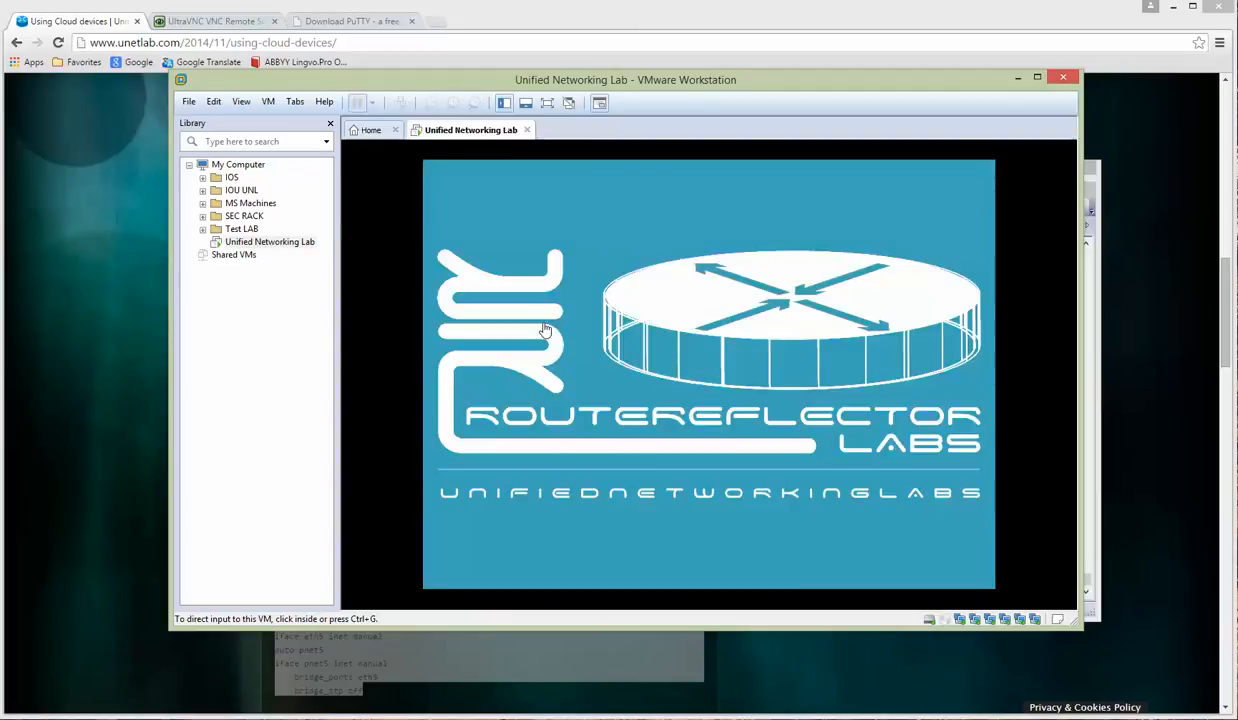
pyautogui.moveTo(586, 79); pyautogui.dragTo(568, 93)
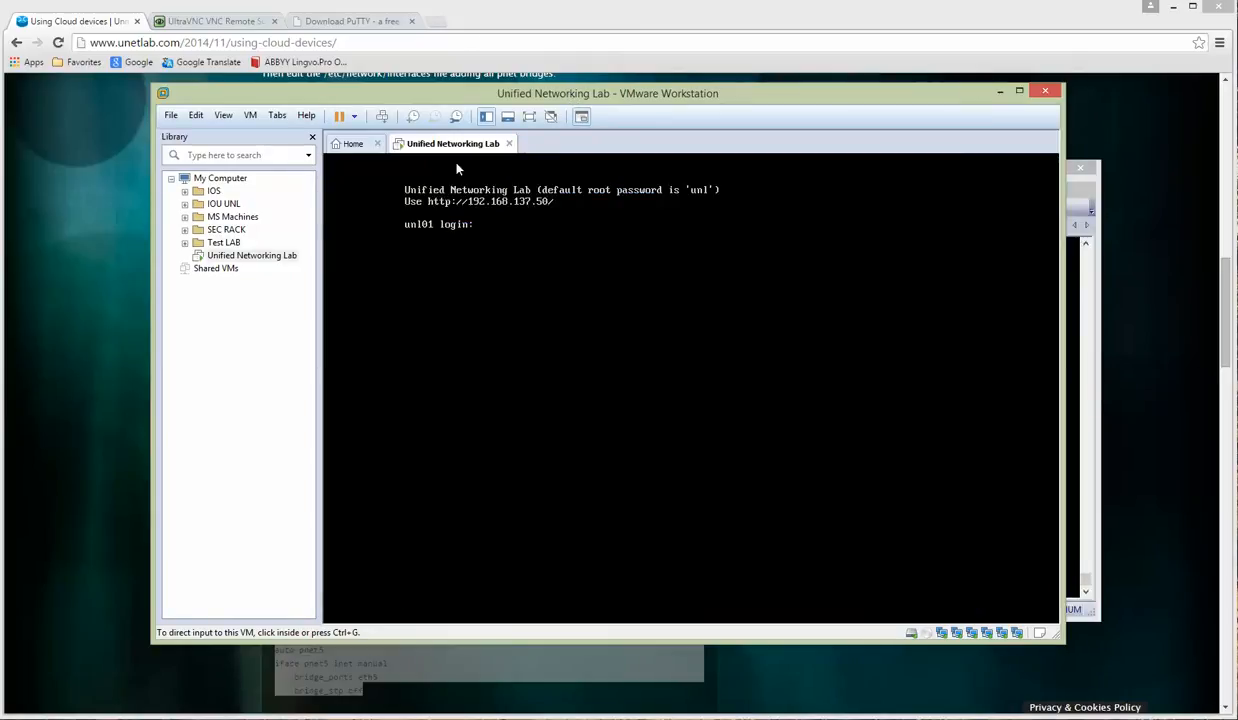
# Step: Load the UNetLab home page at 192.168.137.50 in a new Chrome tab
pyautogui.click(434, 21)
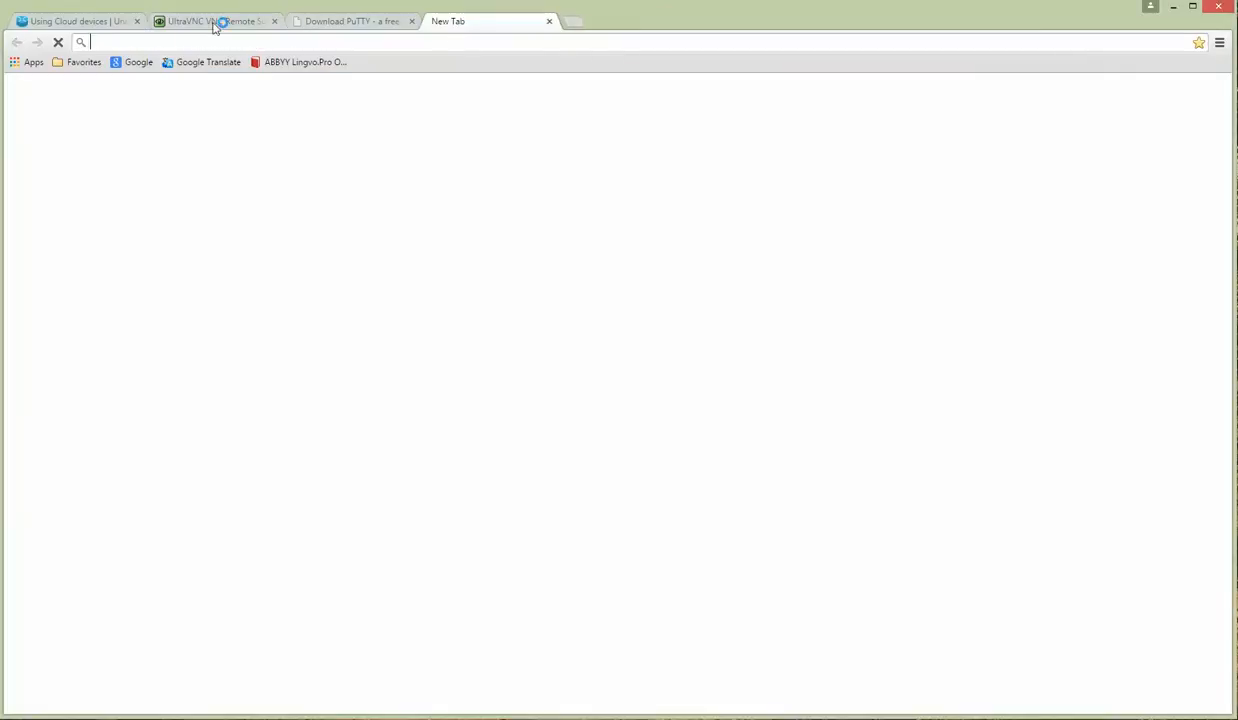
pyautogui.write('19')
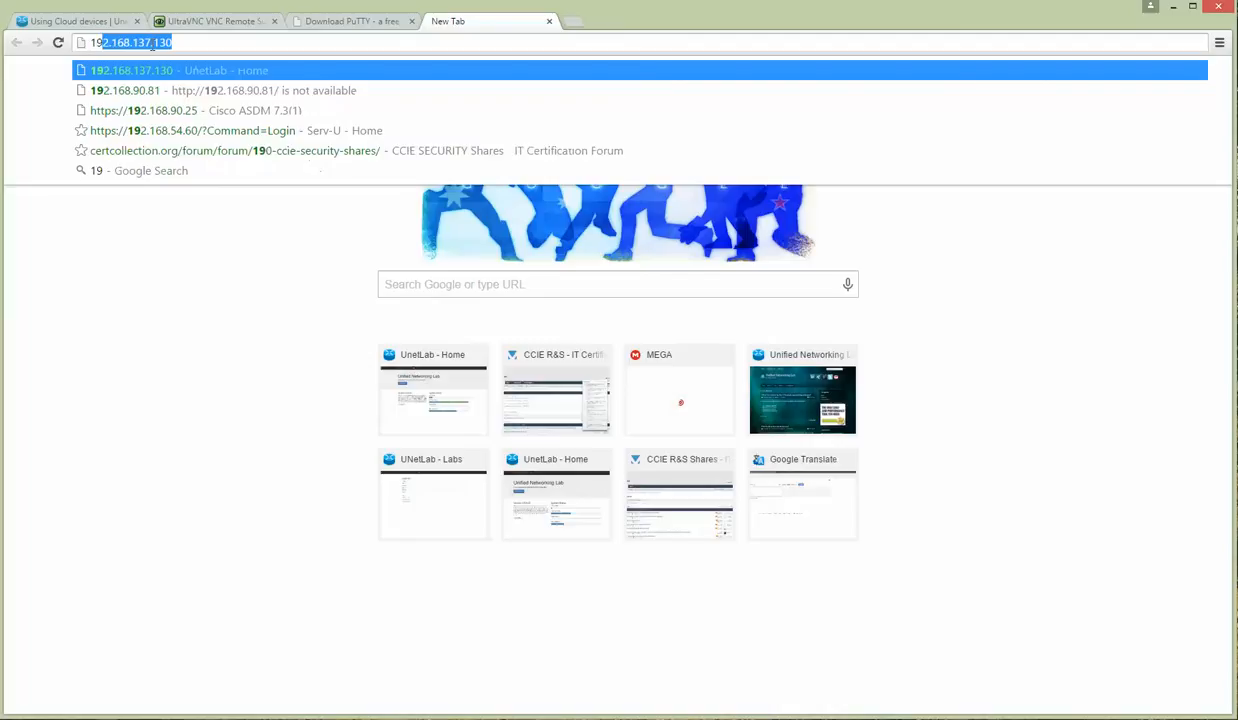
pyautogui.write('2.168.137')
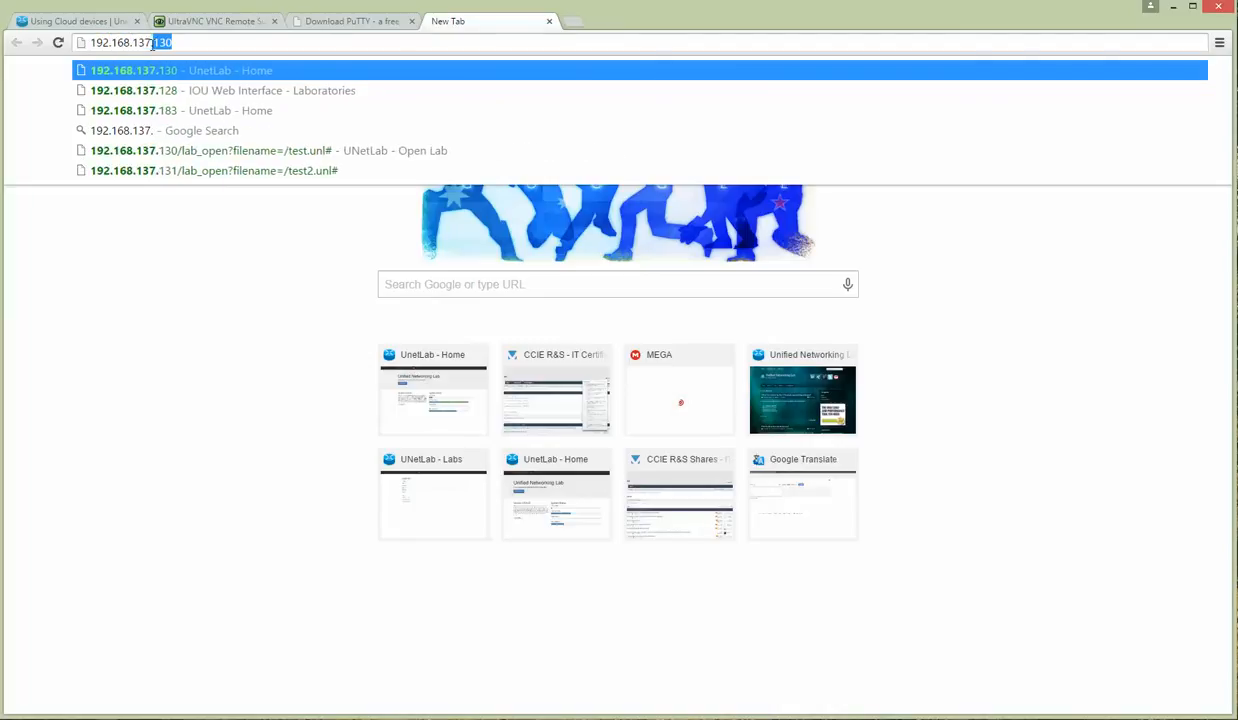
pyautogui.write('.50')
pyautogui.press('Return')
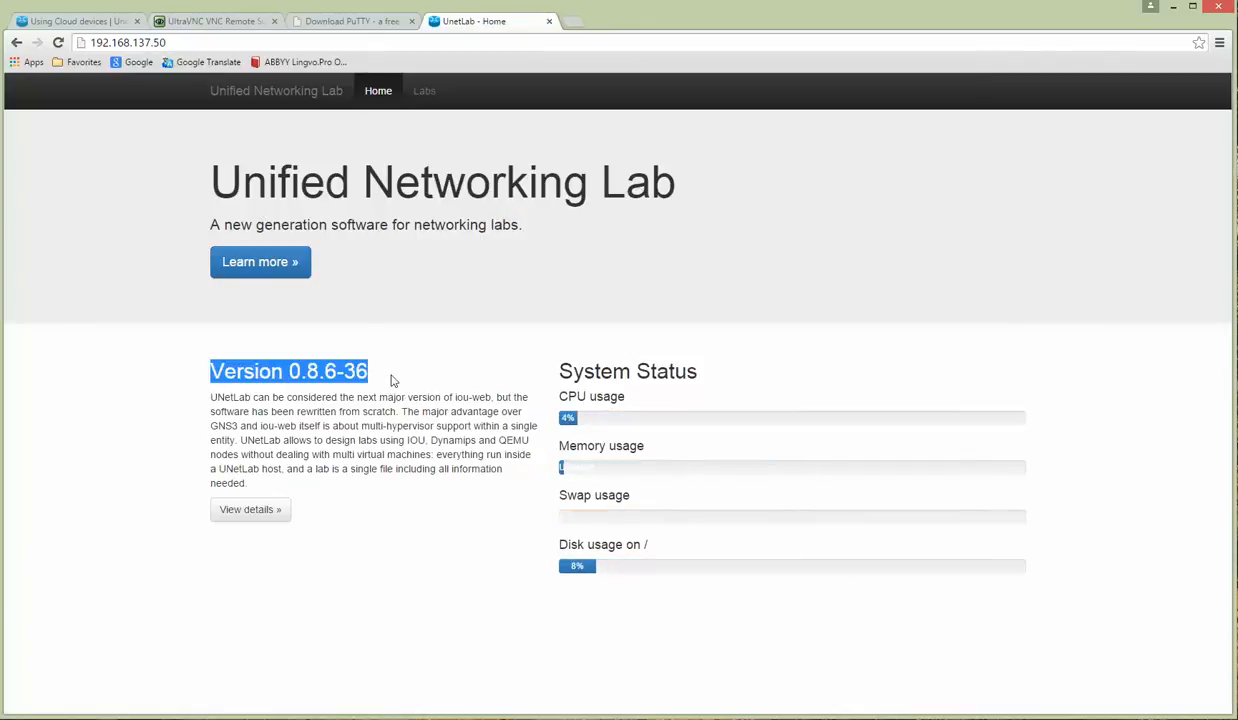
# Step: Review the CPU and disk usage status, then go to the Labs list
pyautogui.click(364, 369)
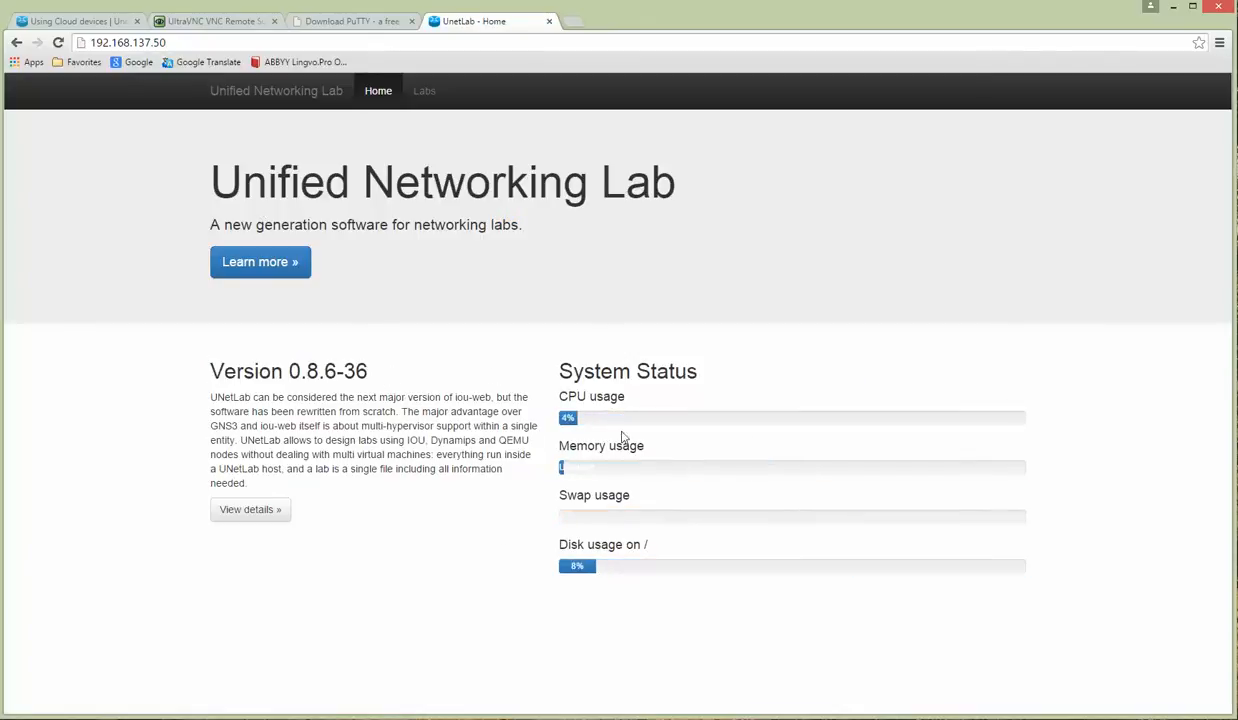
pyautogui.moveTo(561, 396); pyautogui.dragTo(629, 395)
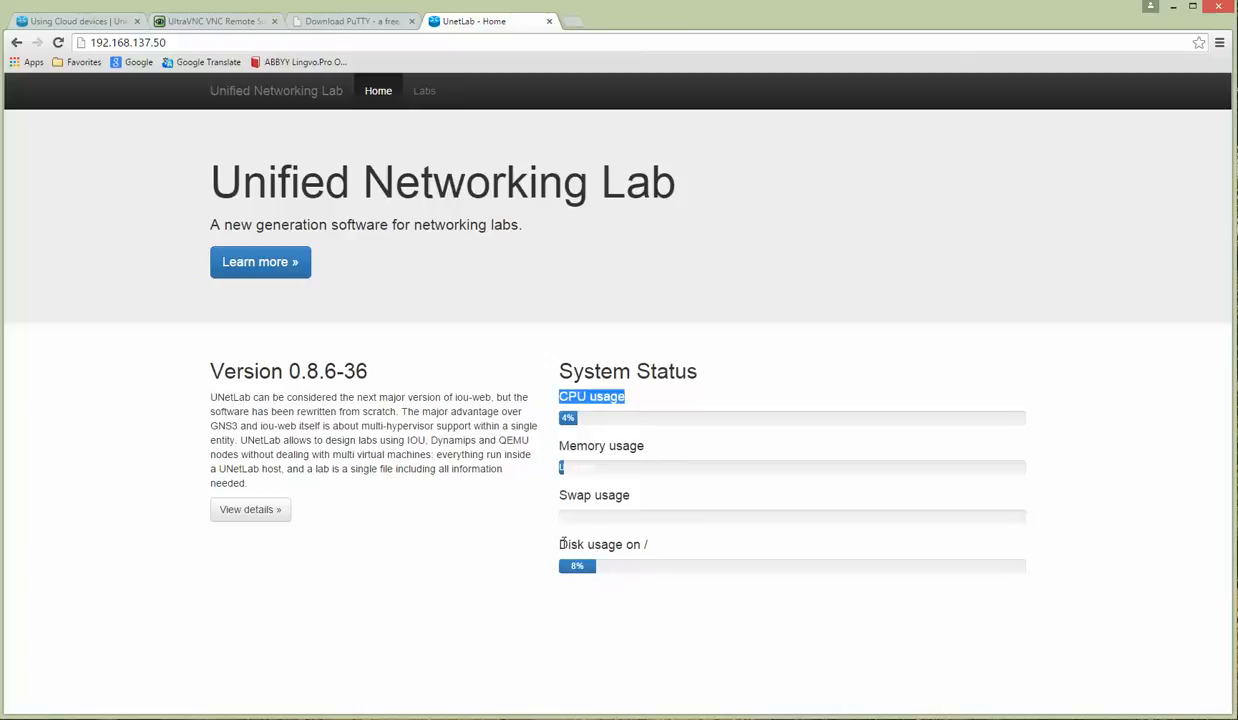
pyautogui.moveTo(560, 548); pyautogui.dragTo(661, 538)
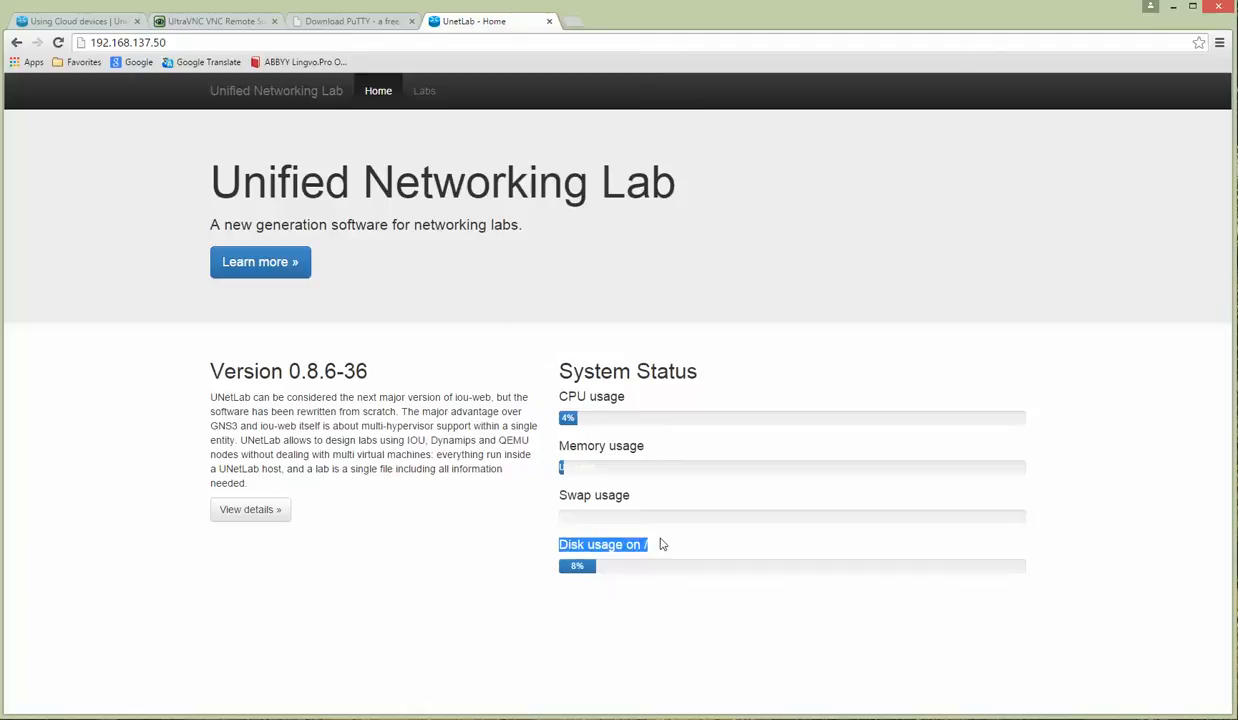
pyautogui.click(424, 91)
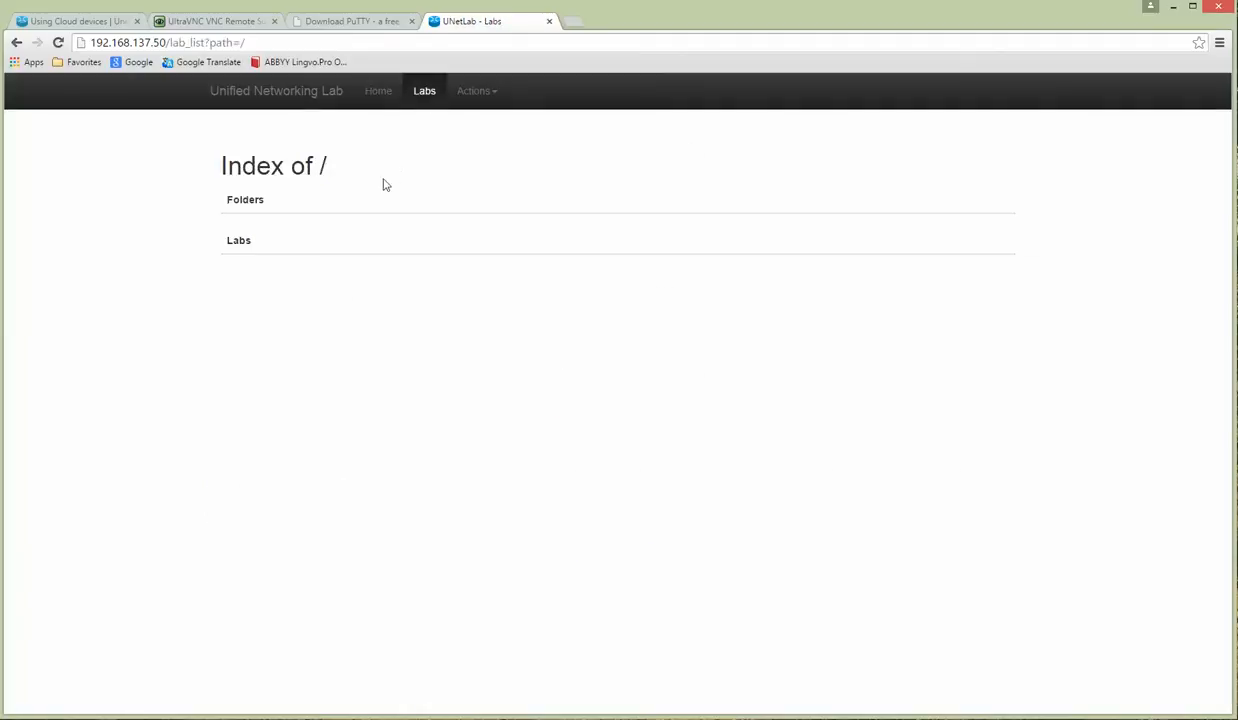
# Step: Create a new lab named test with version 1
pyautogui.click(472, 92)
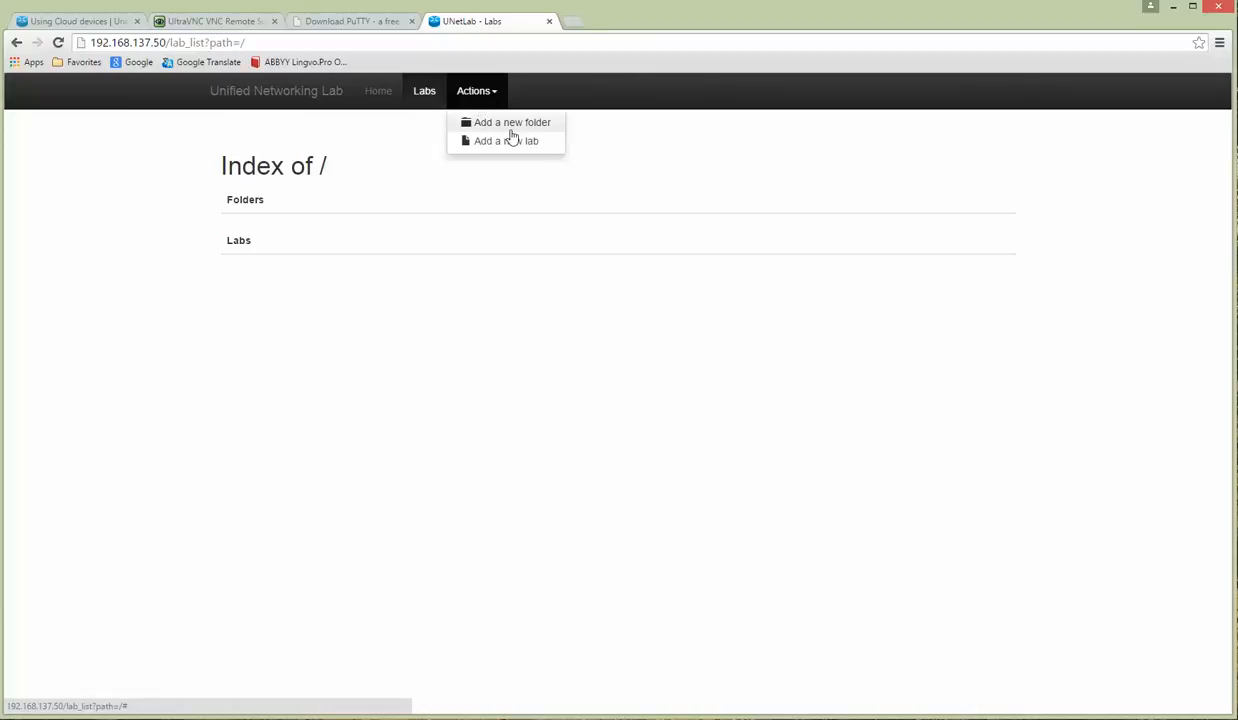
pyautogui.click(500, 142)
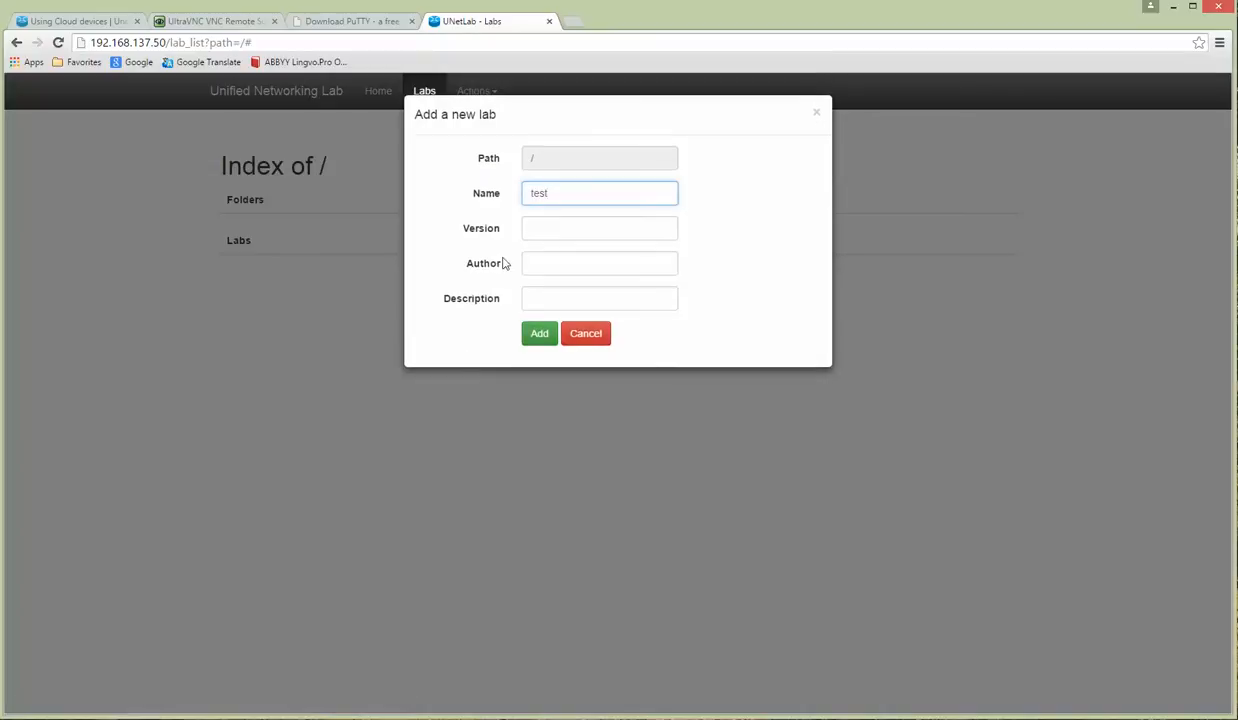
pyautogui.click(556, 230)
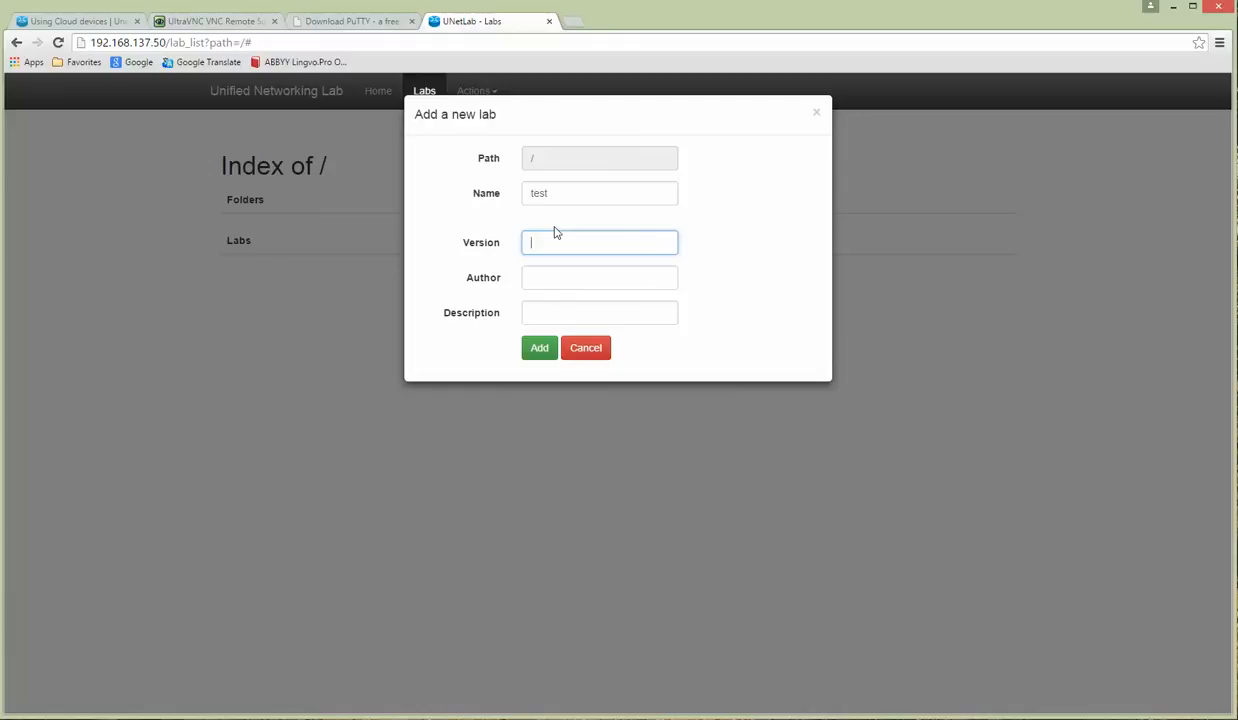
pyautogui.write('1')
pyautogui.click(537, 349)
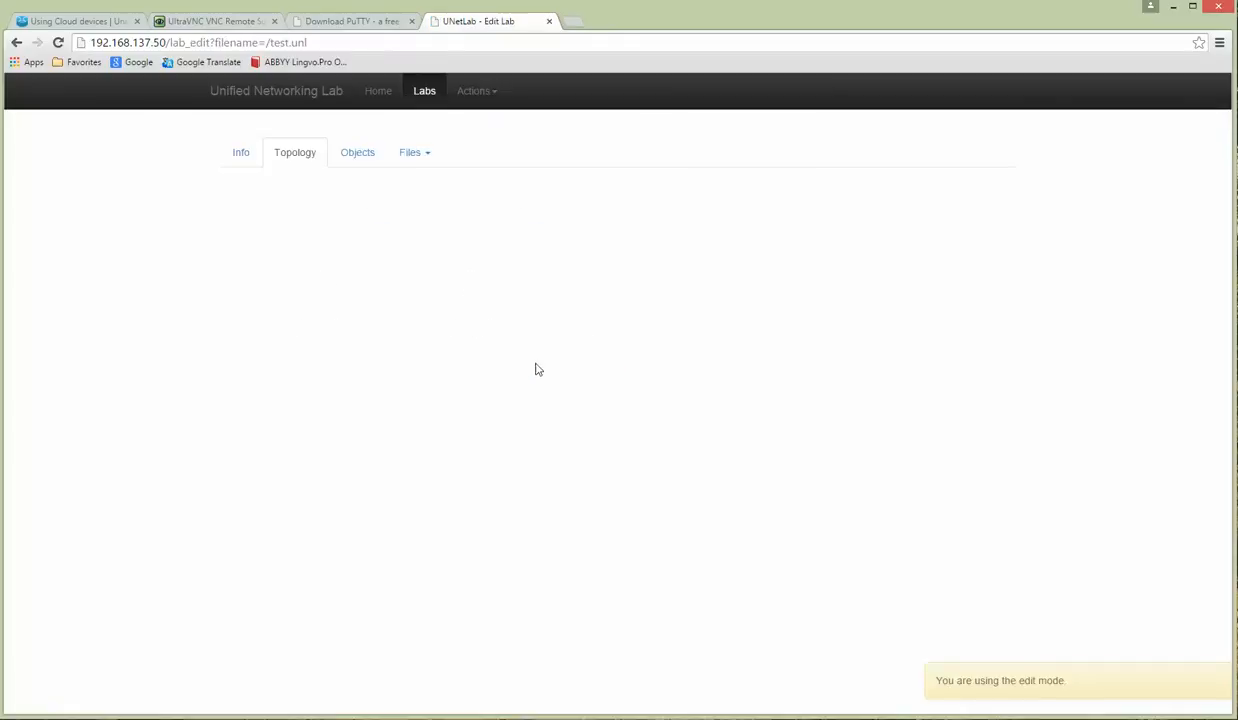
# Step: Check that pnet0–pnet5 appear as network types, closing Add Network without adding
pyautogui.click(474, 94)
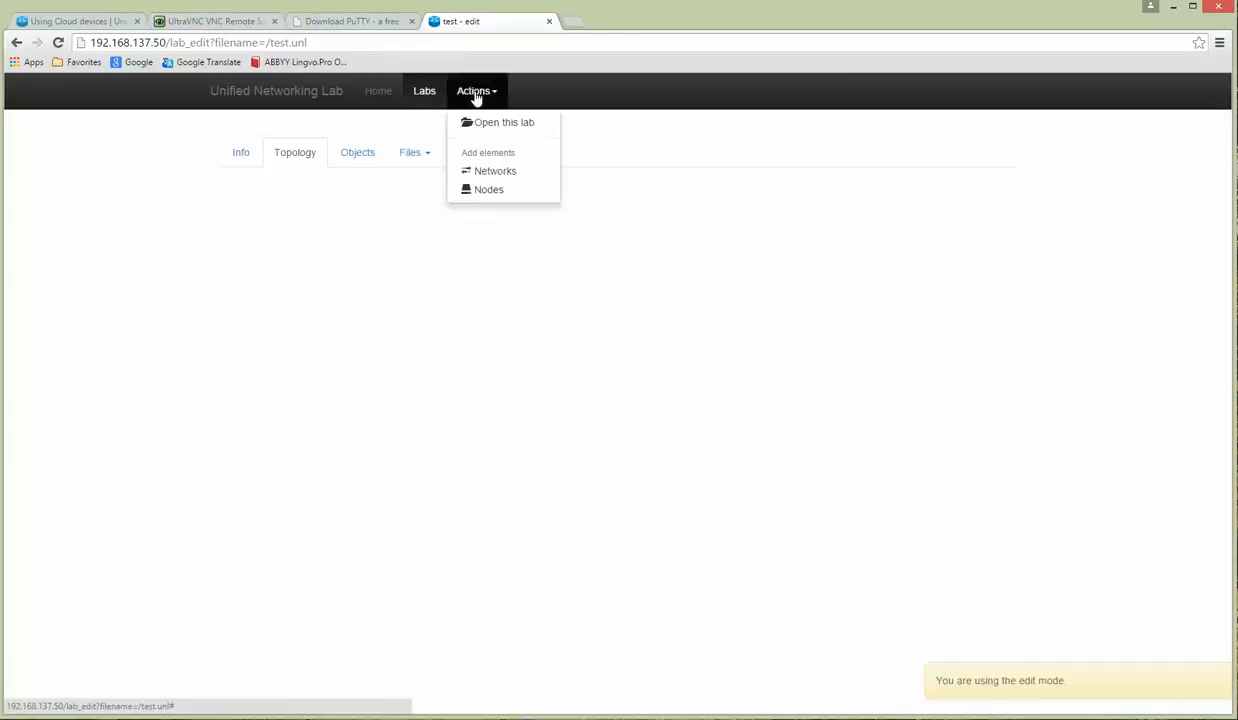
pyautogui.click(488, 173)
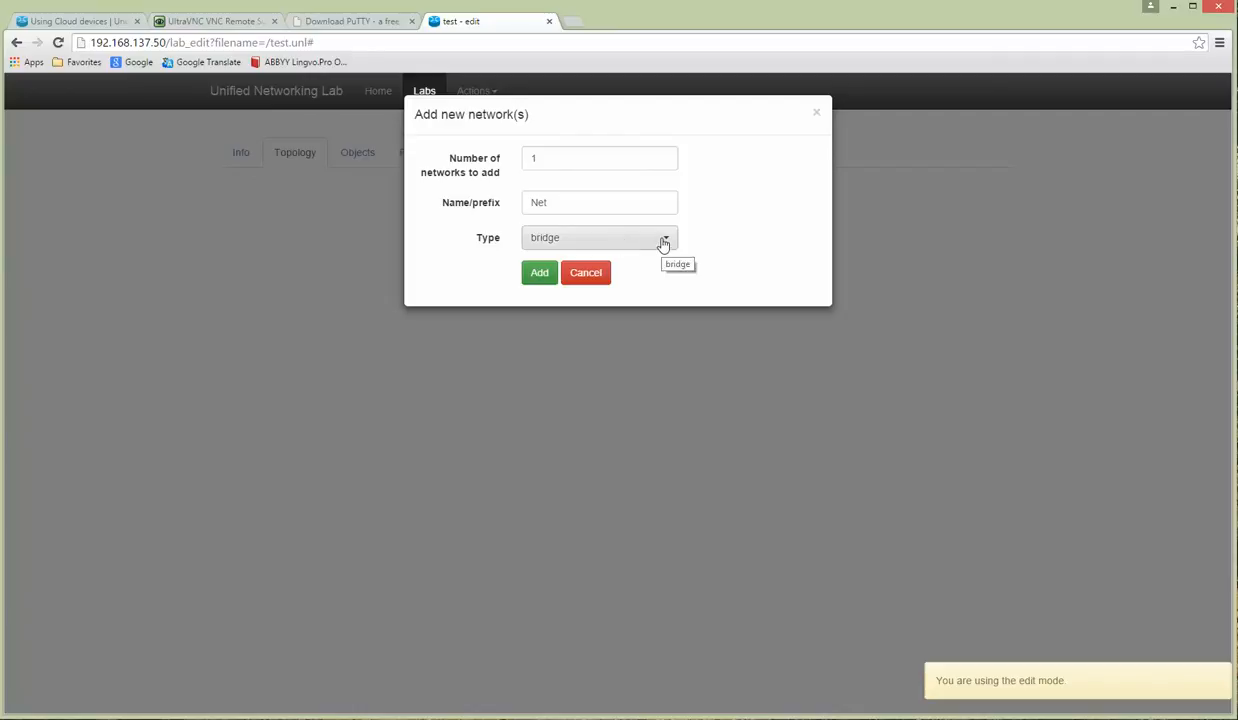
pyautogui.click(663, 243)
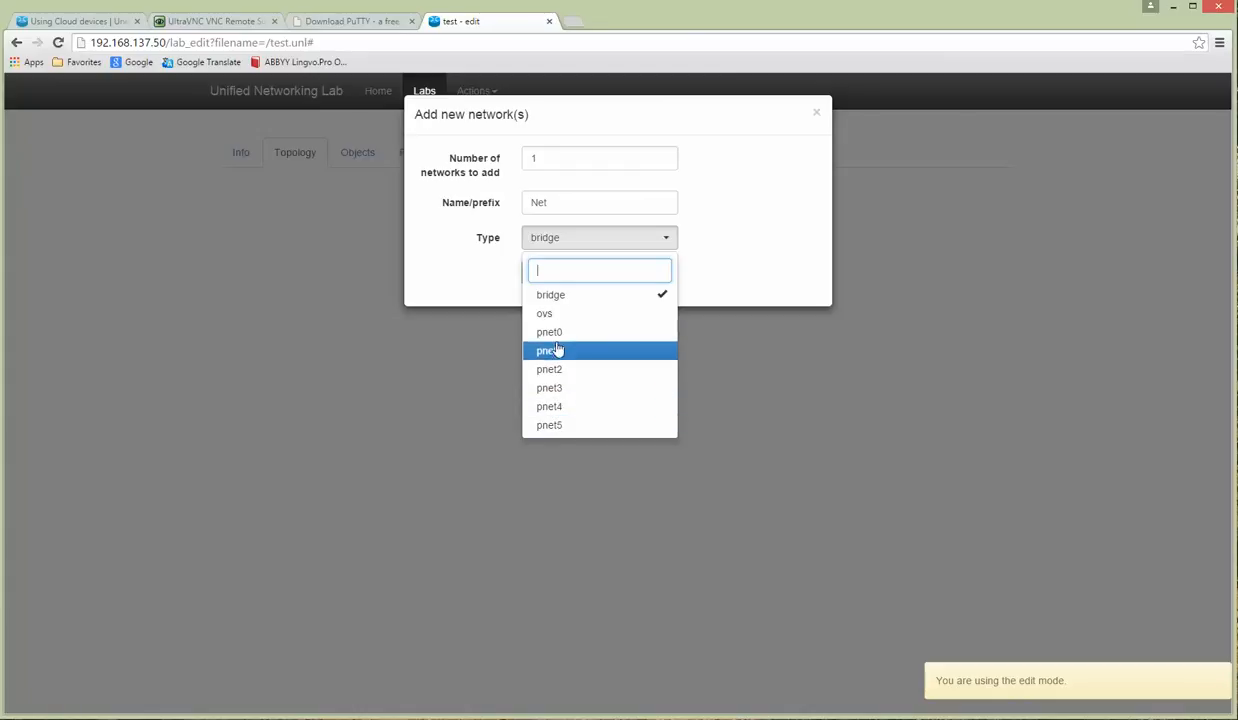
pyautogui.click(731, 377)
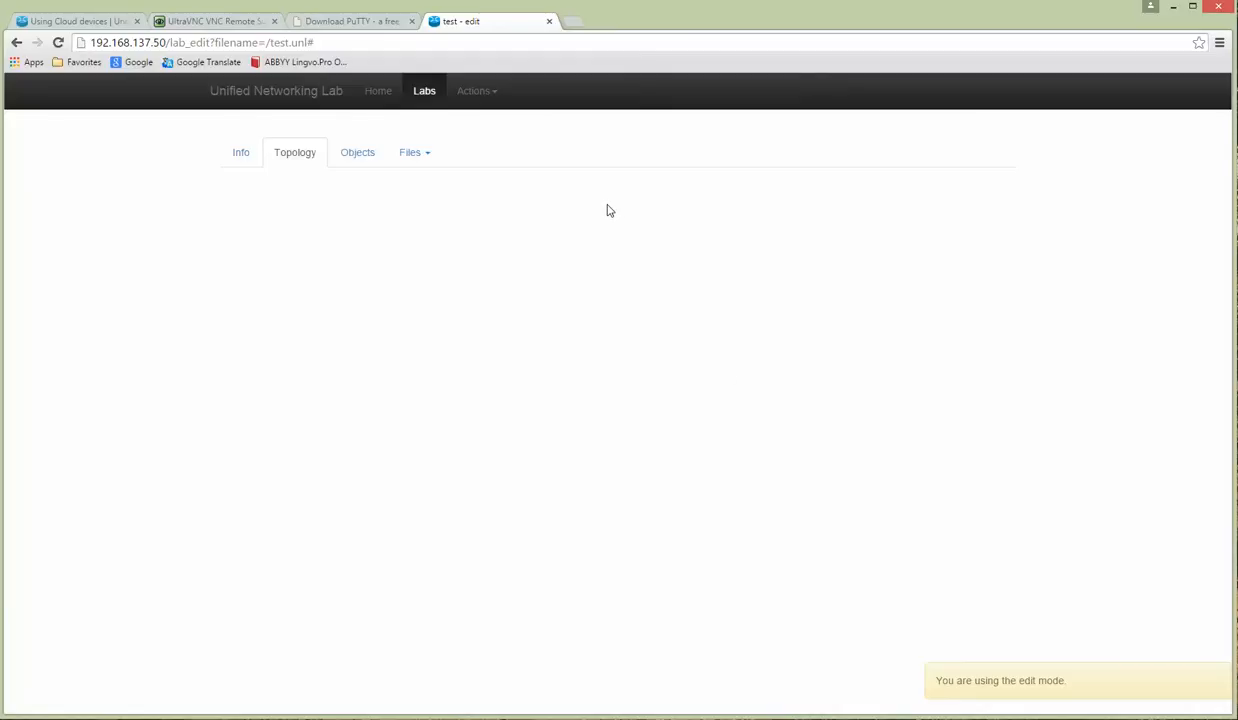